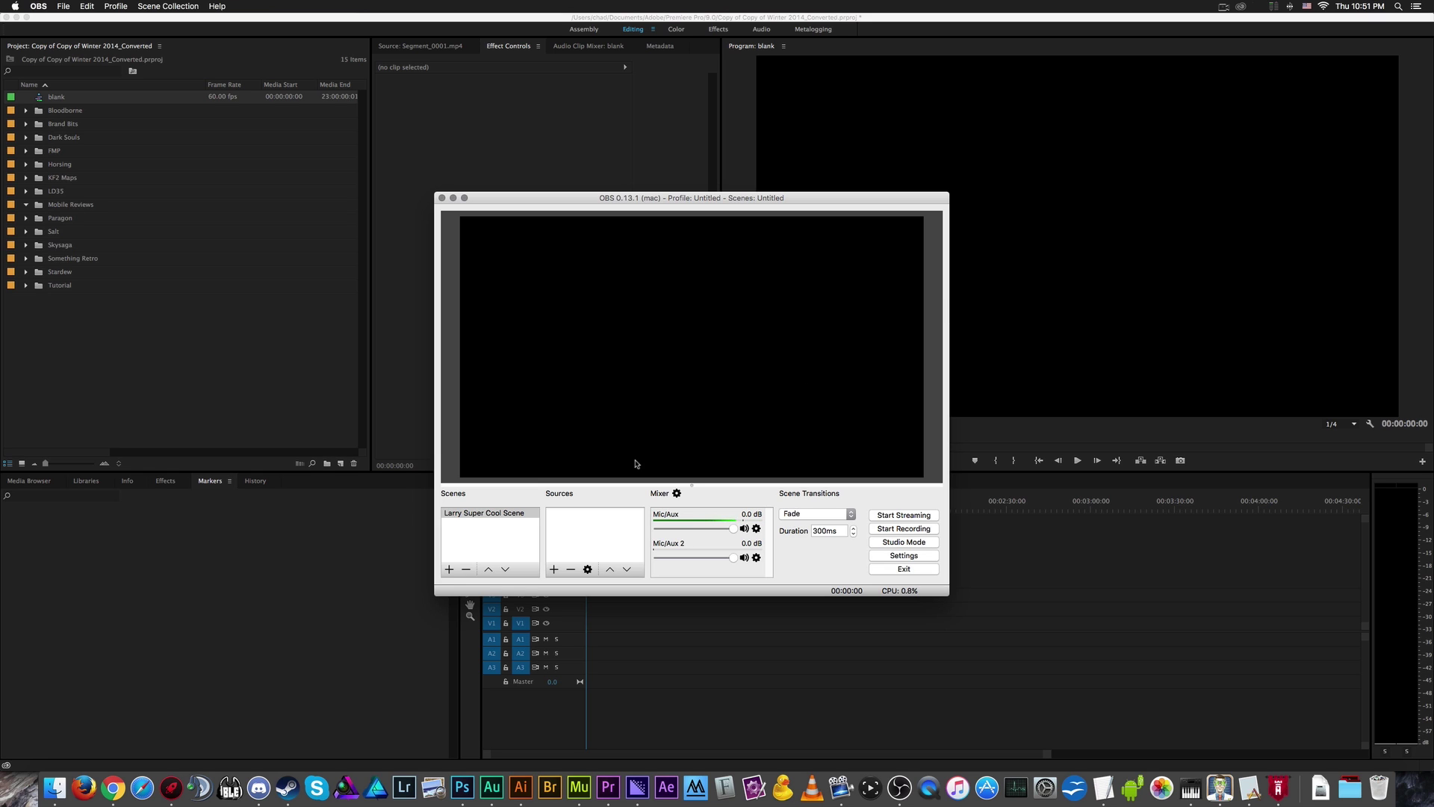
Step: Switch from OBS to the Chrome help page on installing iShowU Audio Capture
{"action": "left_click", "coordinate": [113, 787]}
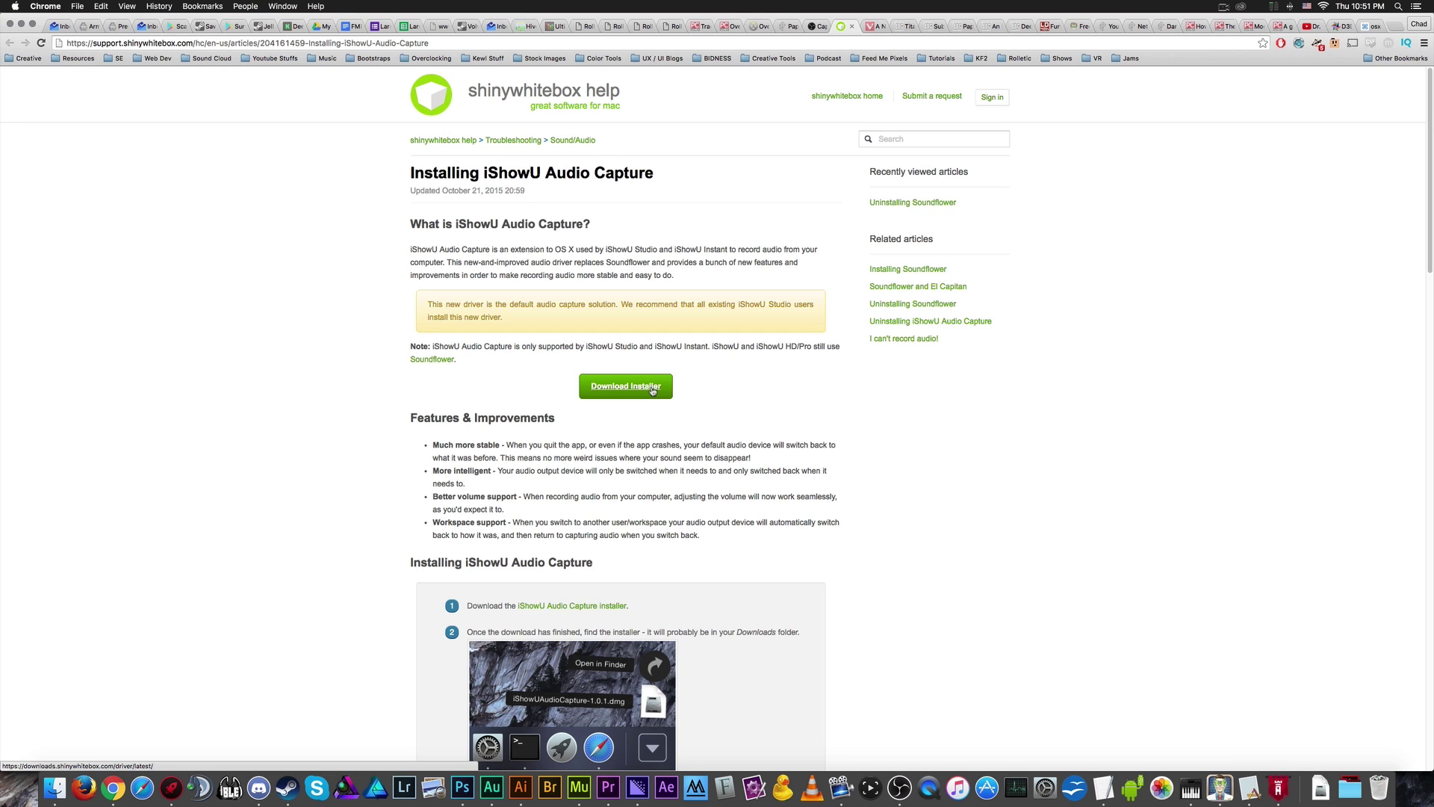
Step: Launch Audio MIDI Setup from the Utilities folder in the Applications stack
{"action": "left_click", "coordinate": [603, 788]}
{"action": "left_click", "coordinate": [1349, 786]}
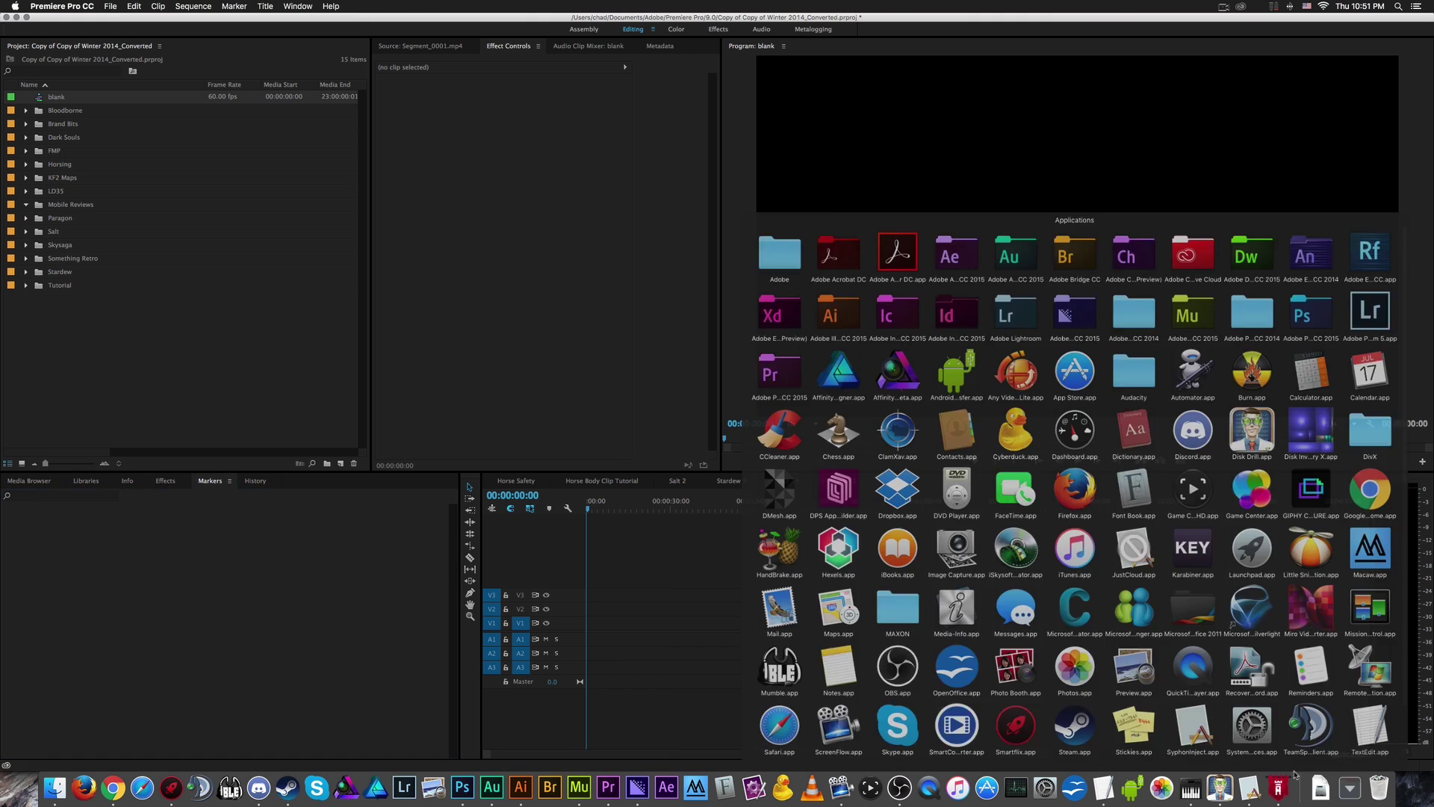
{"action": "scroll", "coordinate": [1009, 668], "scroll_direction": "down", "scroll_amount": 2}
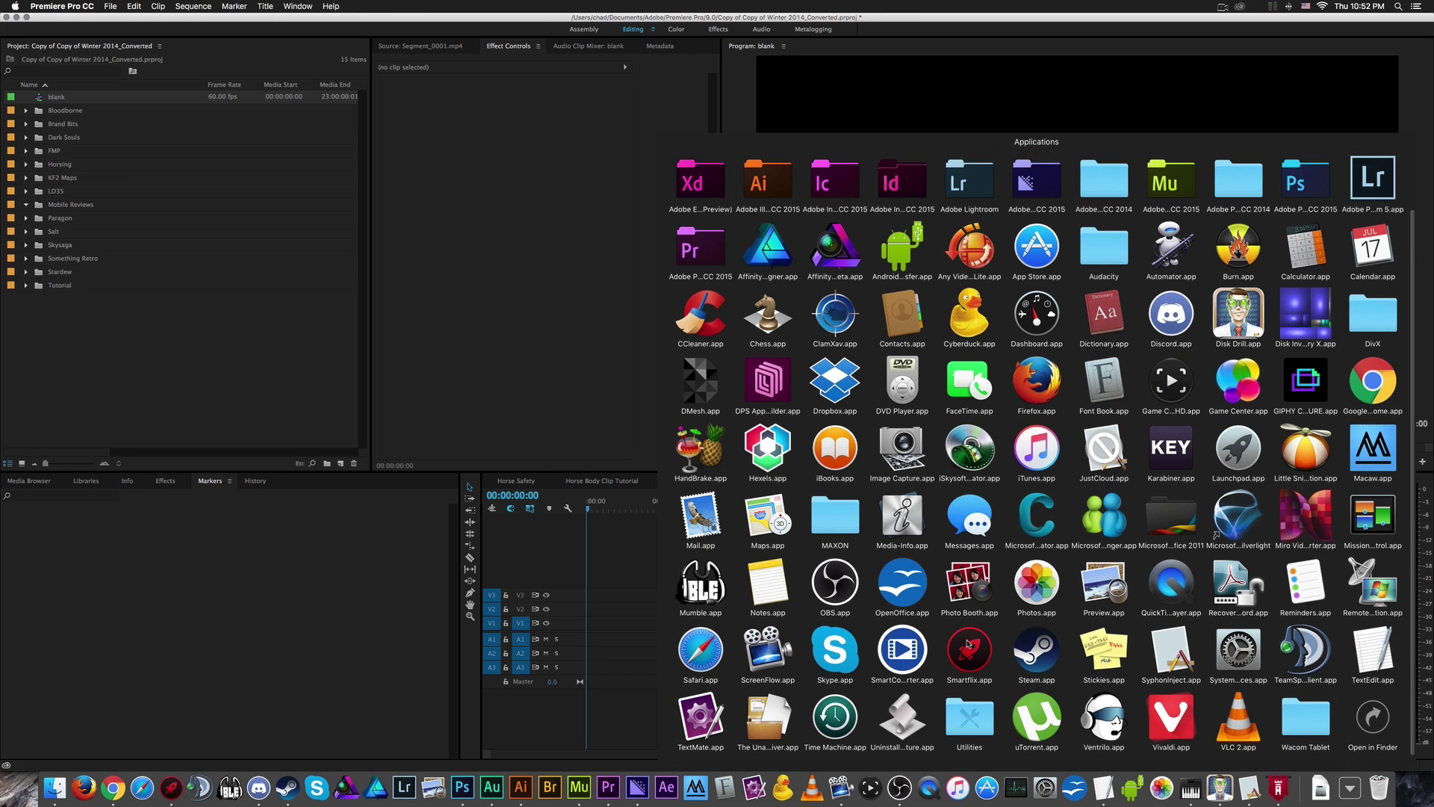
{"action": "left_click", "coordinate": [969, 718]}
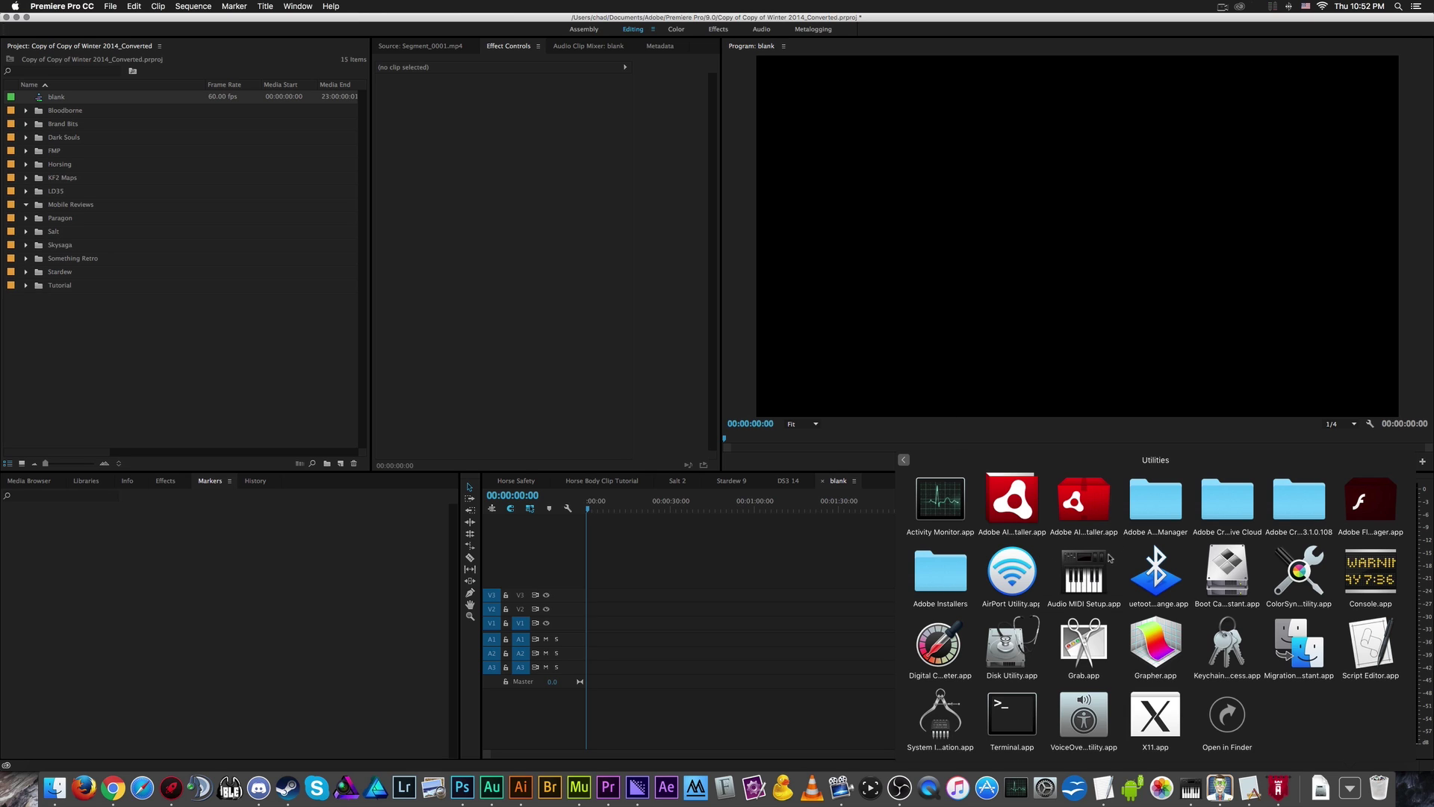
{"action": "left_click", "coordinate": [1105, 567]}
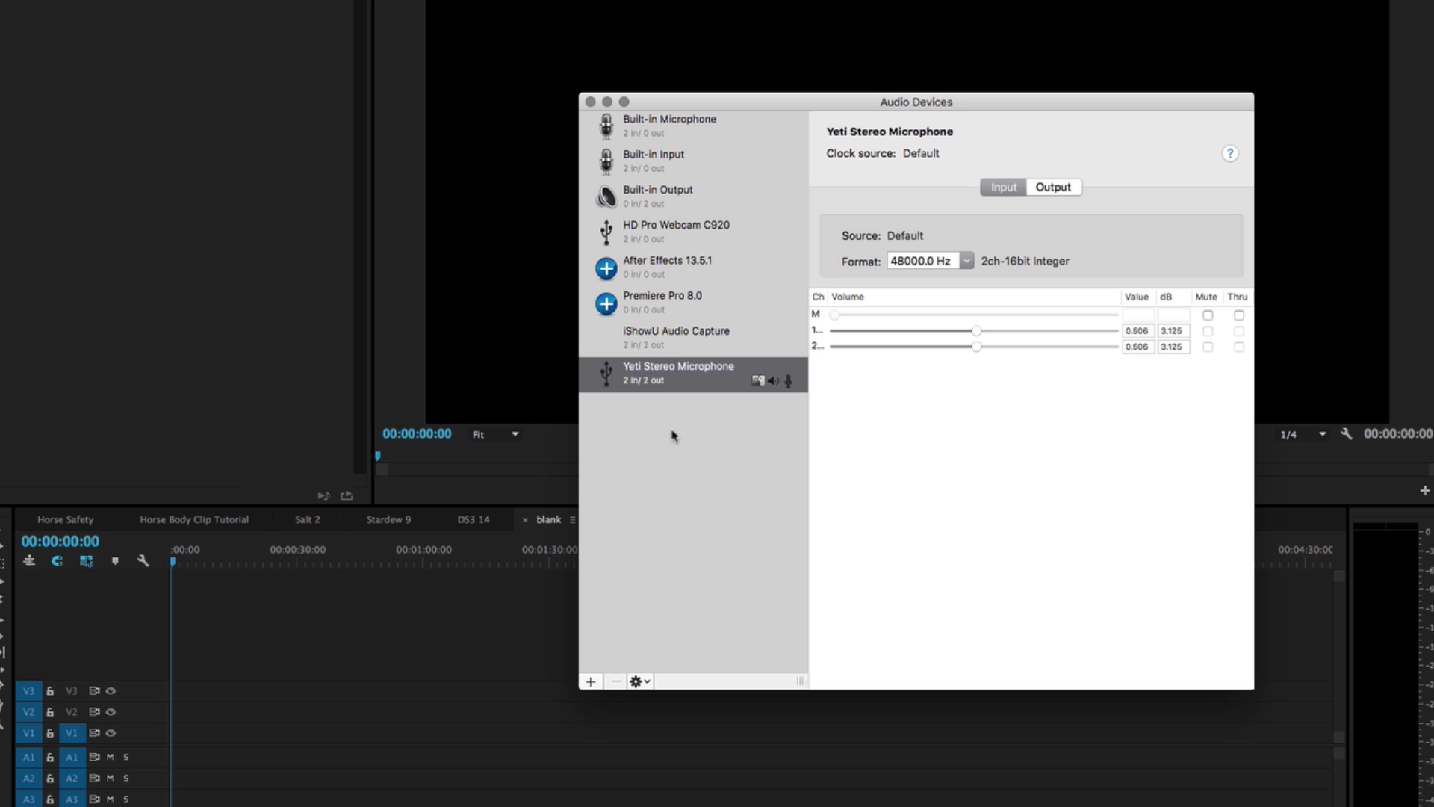
Step: Review each device from Built-in Microphone to Yeti Stereo Microphone, ending on iShowU Audio Capture
{"action": "left_click", "coordinate": [674, 336]}
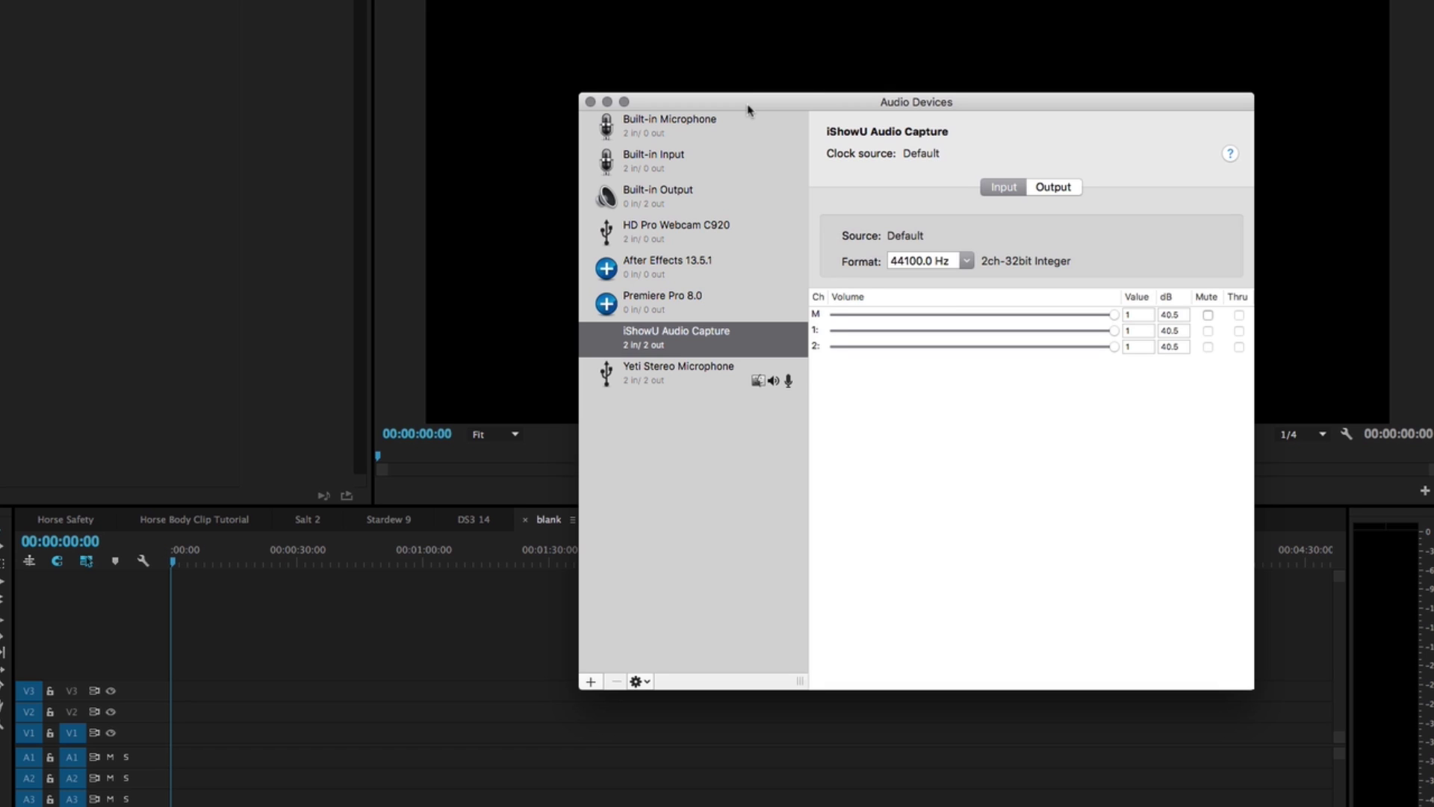
{"action": "left_click_drag", "start_coordinate": [735, 105], "coordinate": [690, 99]}
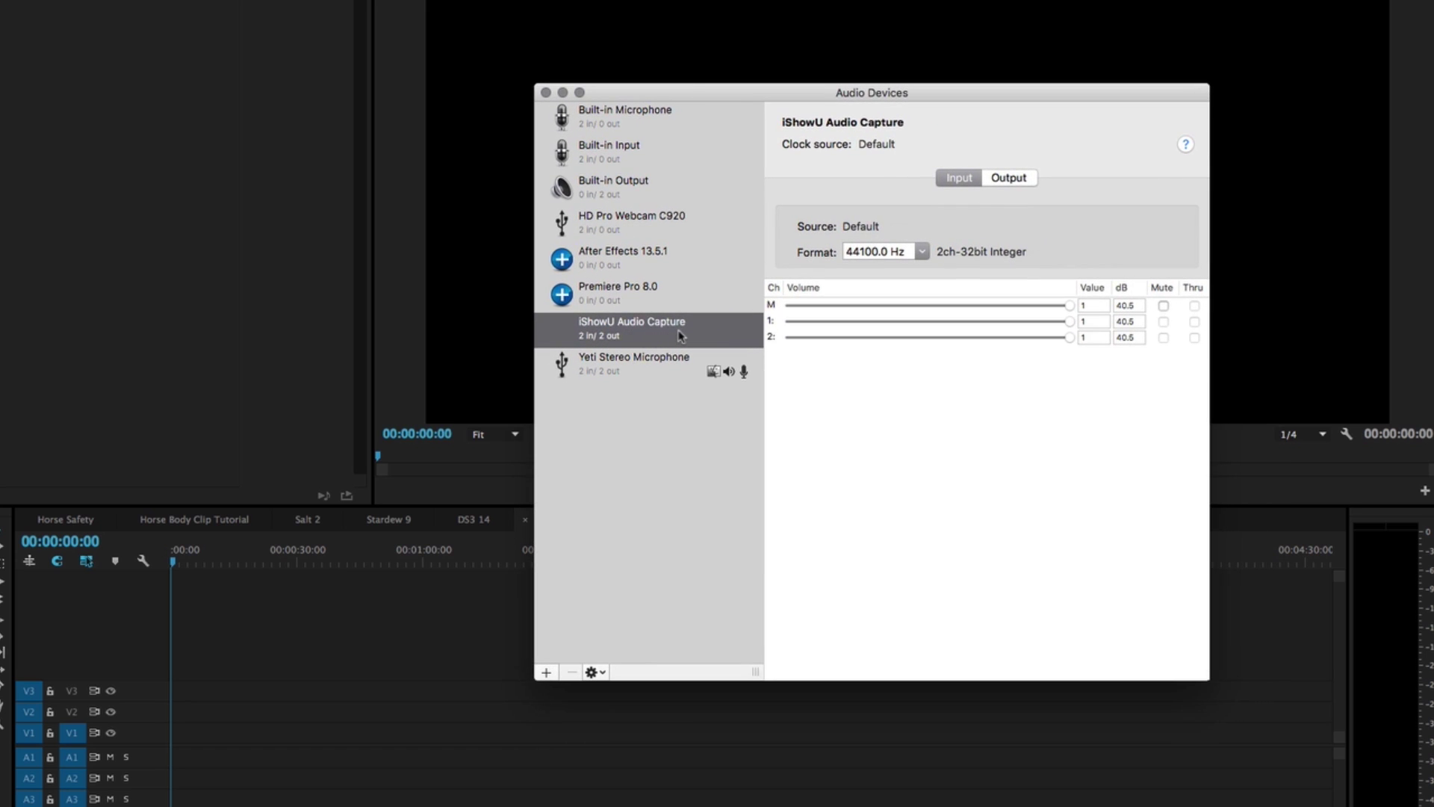
{"action": "left_click", "coordinate": [682, 122]}
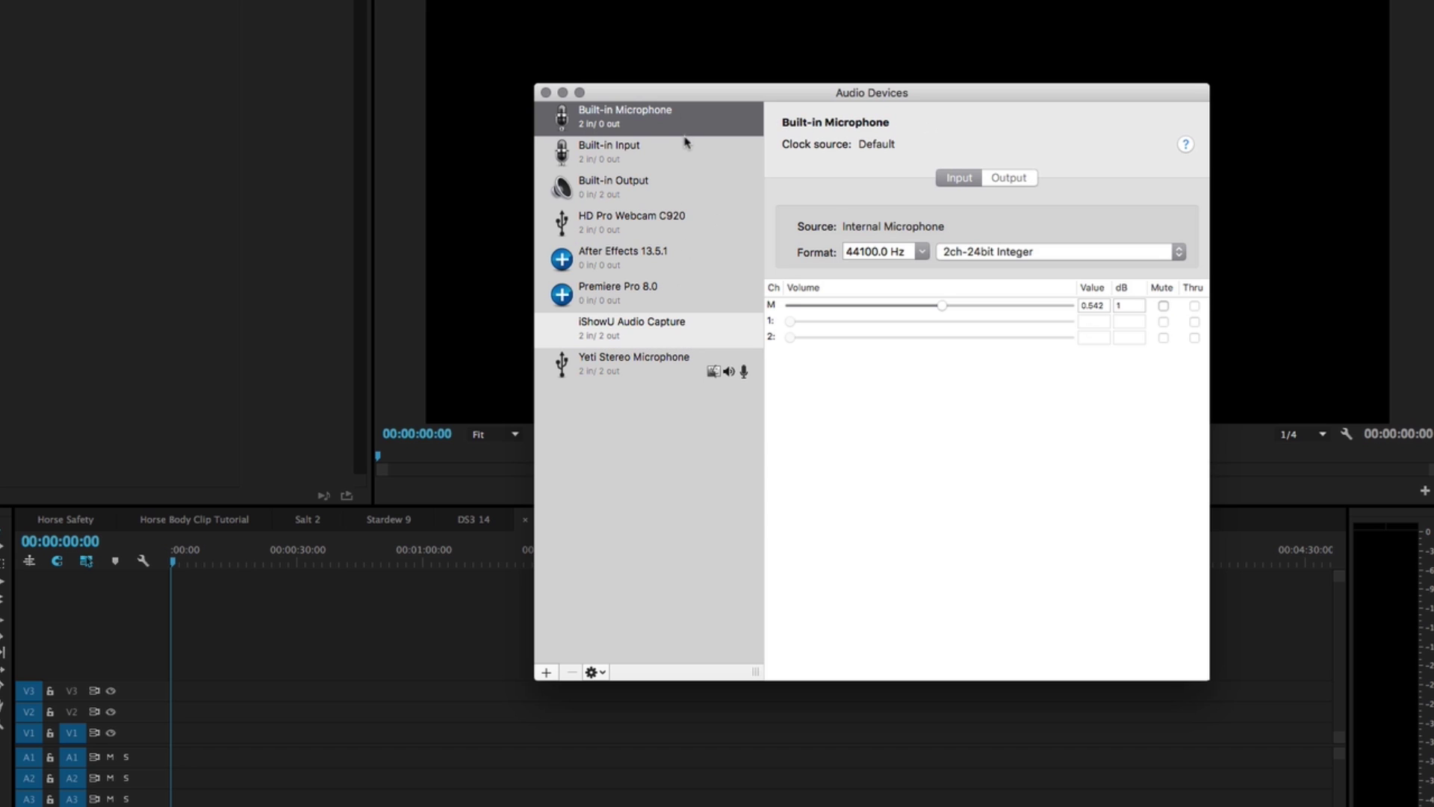
{"action": "left_click", "coordinate": [687, 150]}
{"action": "left_click", "coordinate": [690, 187]}
{"action": "left_click", "coordinate": [693, 224]}
{"action": "left_click", "coordinate": [693, 267]}
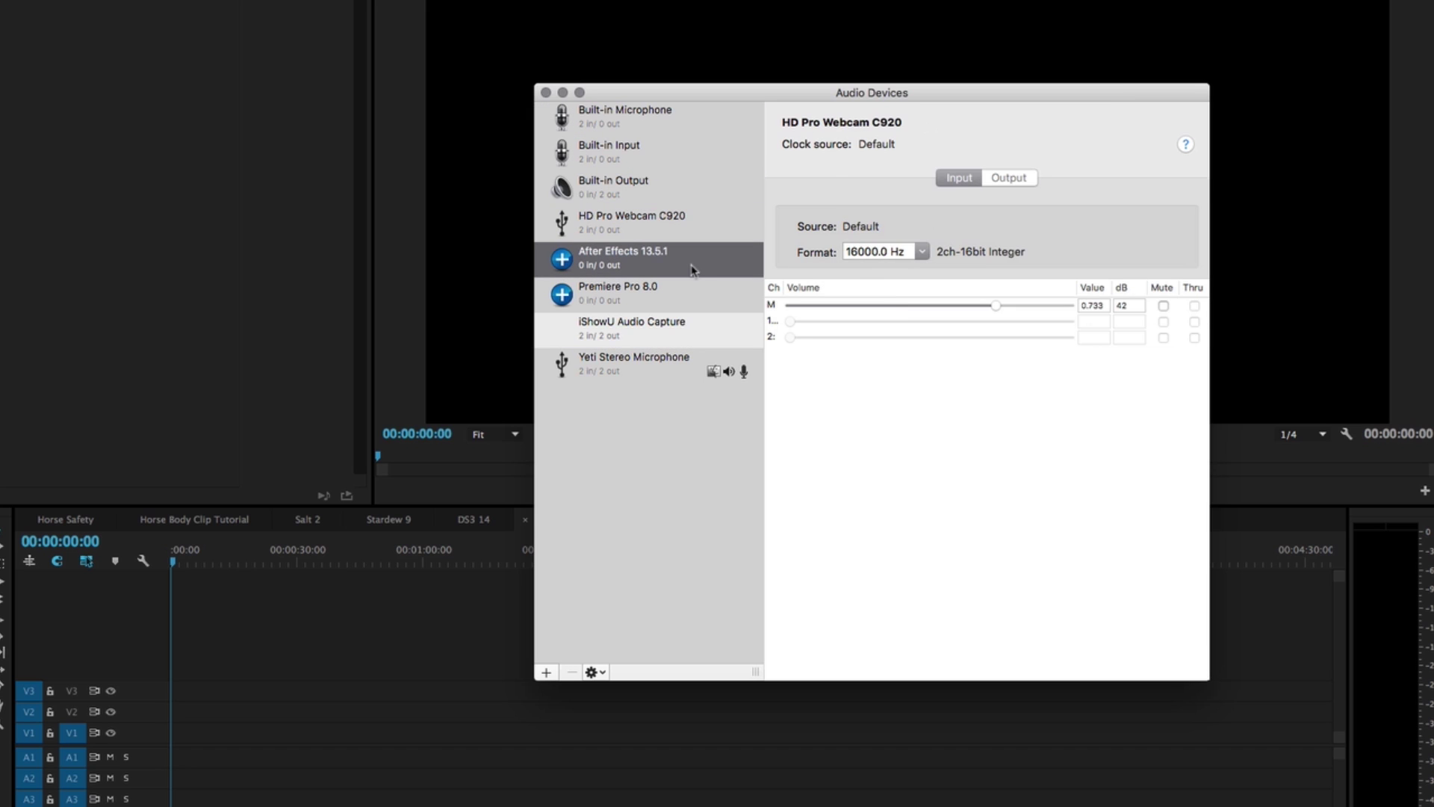
{"action": "left_click", "coordinate": [691, 295]}
{"action": "left_click", "coordinate": [690, 329]}
{"action": "left_click", "coordinate": [689, 365]}
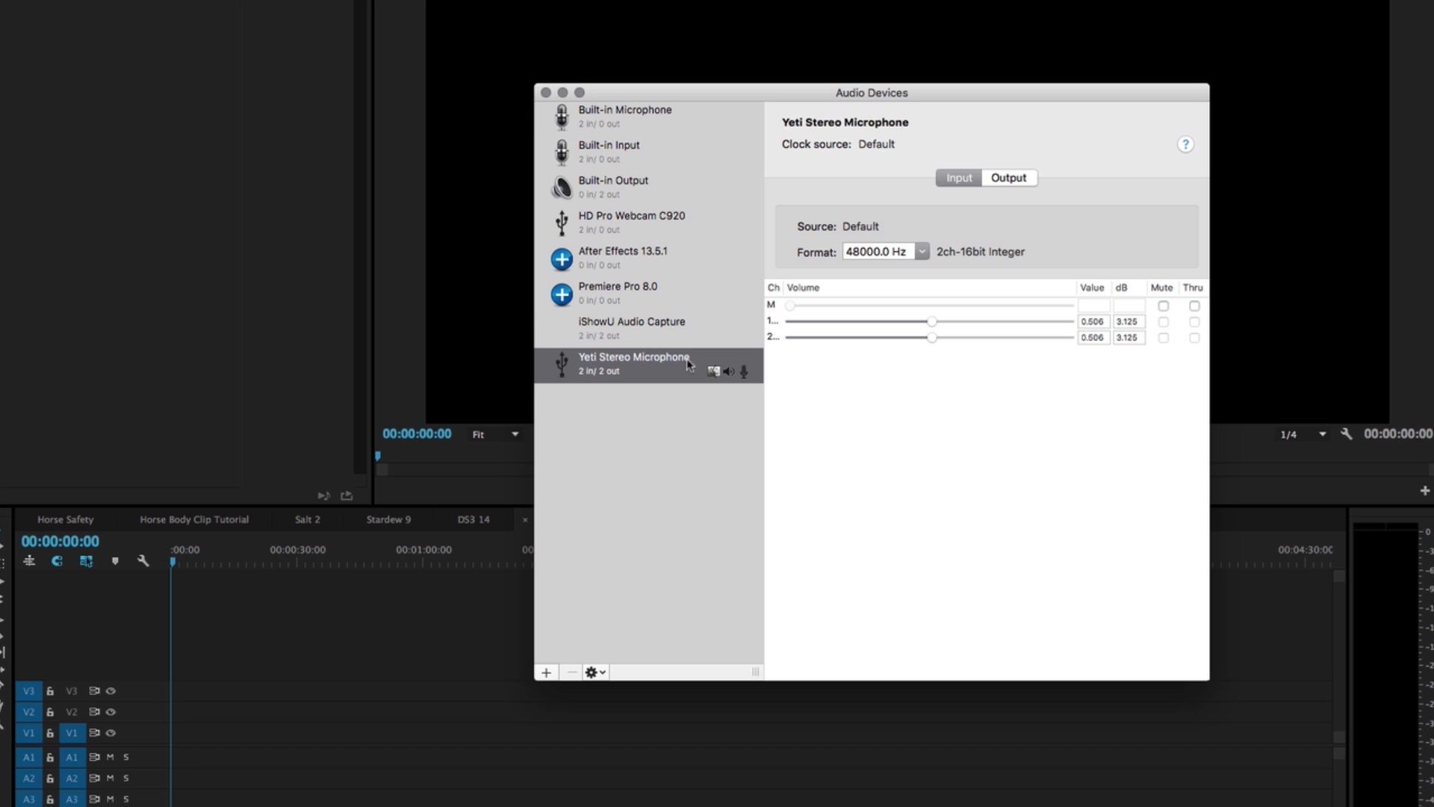
{"action": "left_click", "coordinate": [680, 331]}
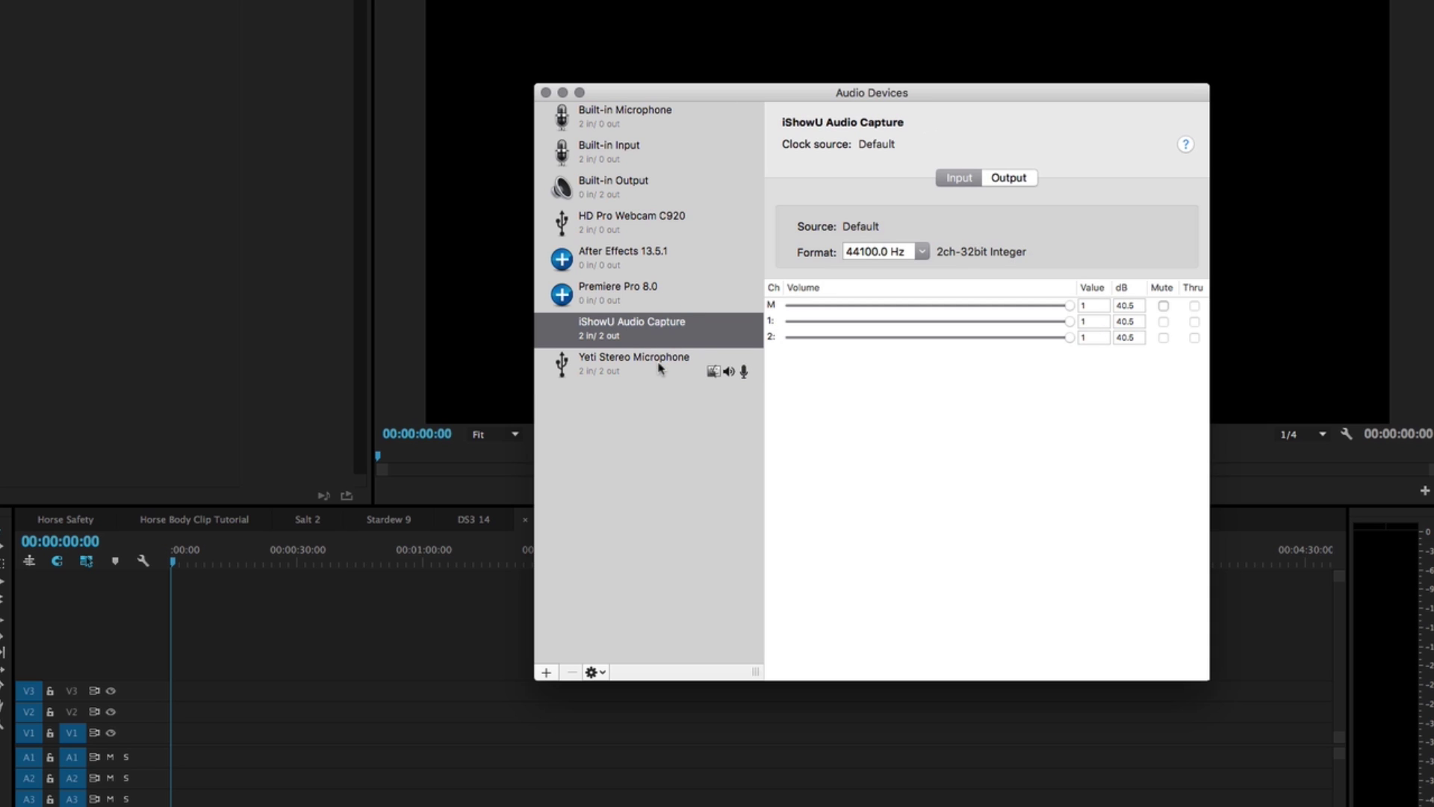
Step: Create a Multi-Output Device and tick Yeti Stereo Microphone alongside iShowU Audio Capture
{"action": "left_click", "coordinate": [546, 673]}
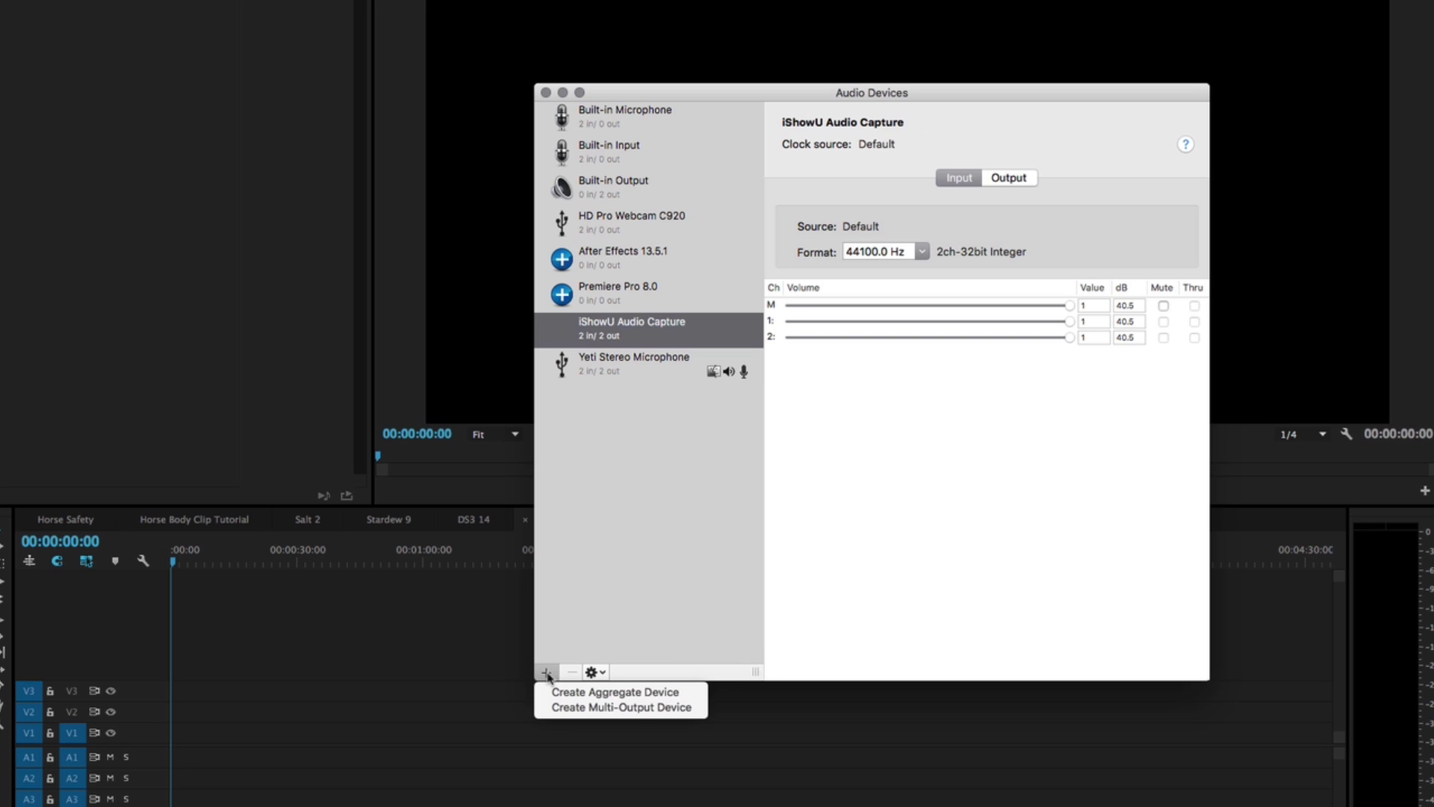
{"action": "left_click", "coordinate": [604, 708]}
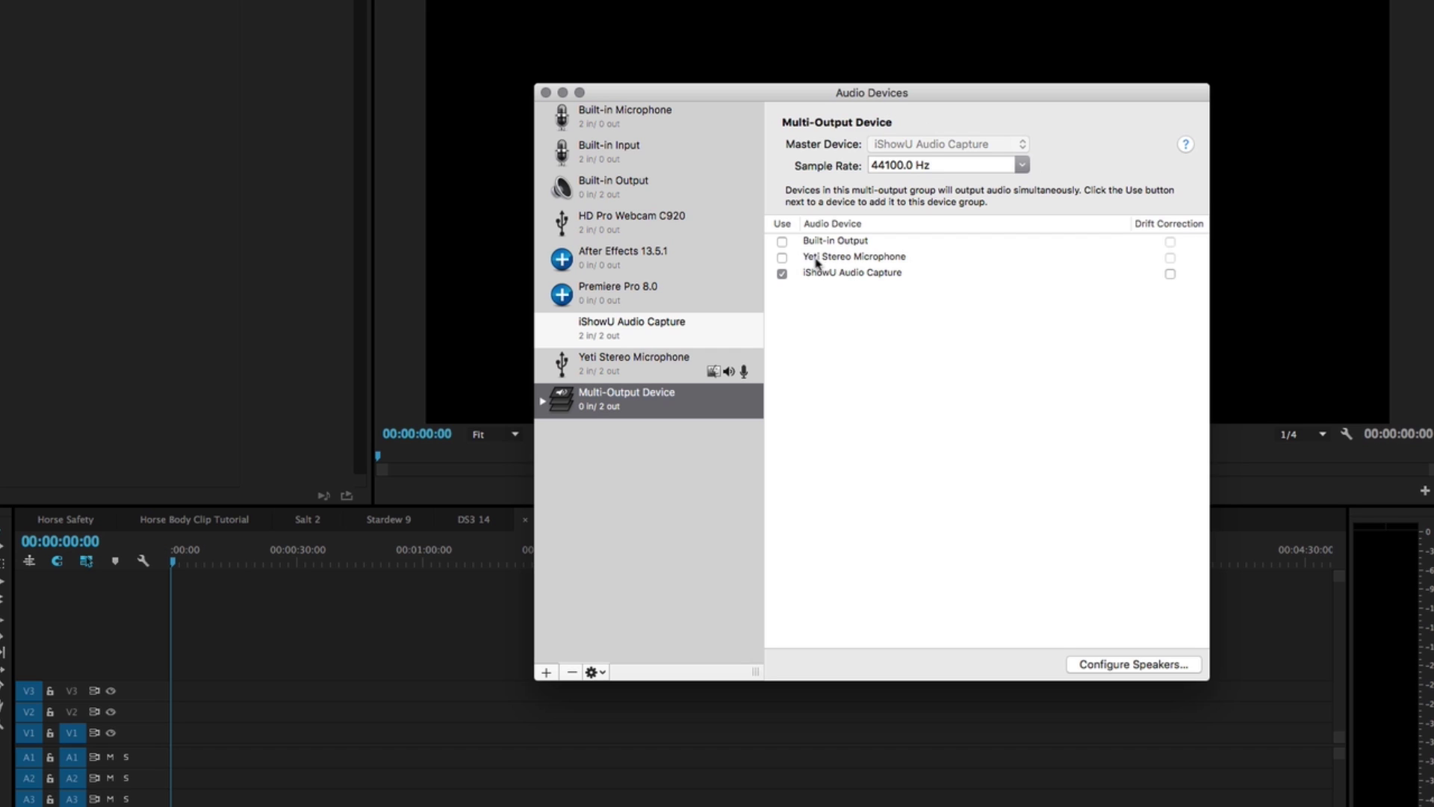
{"action": "left_click", "coordinate": [782, 257]}
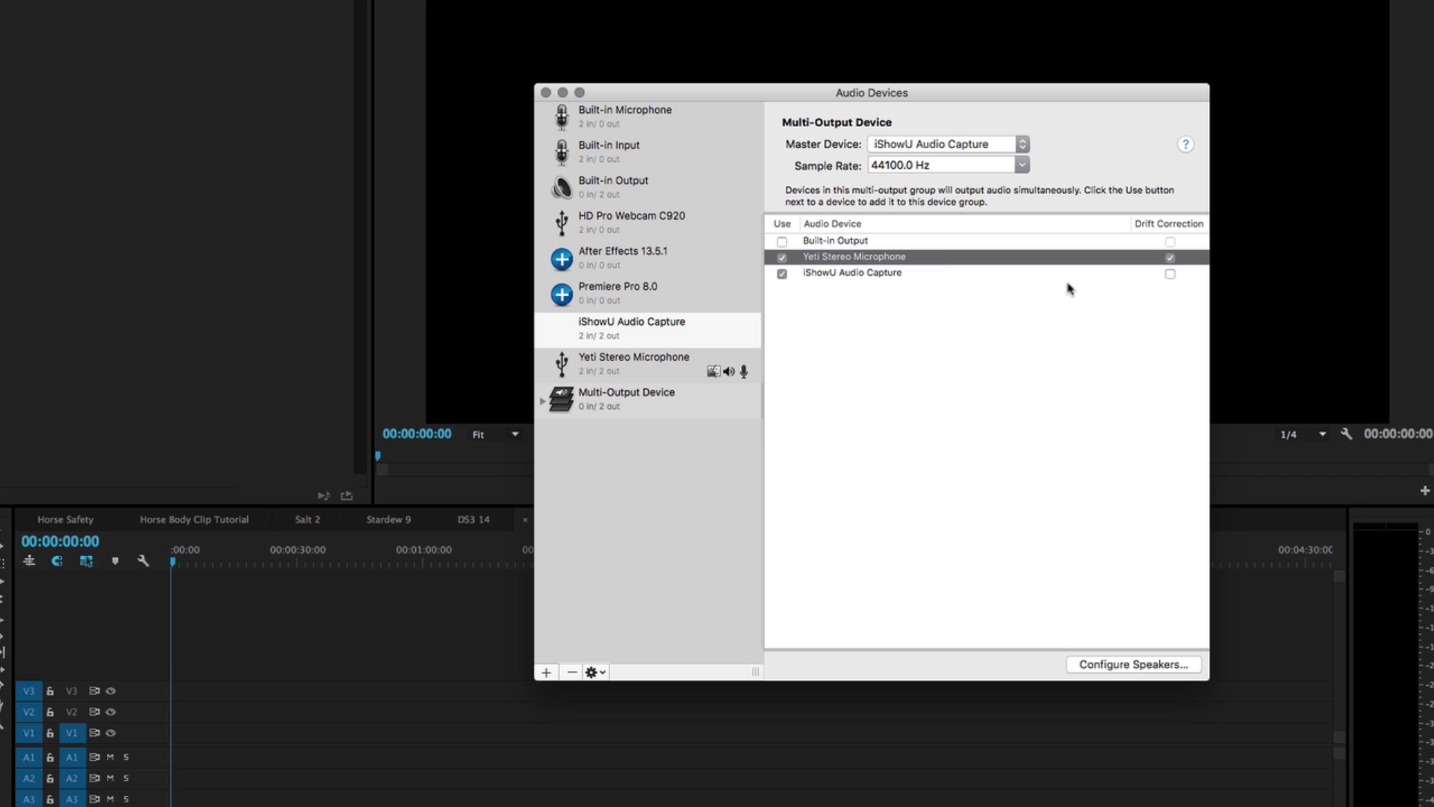
Step: Make Yeti Stereo Microphone the master device and adjust drift correction for both devices
{"action": "left_click", "coordinate": [1021, 274]}
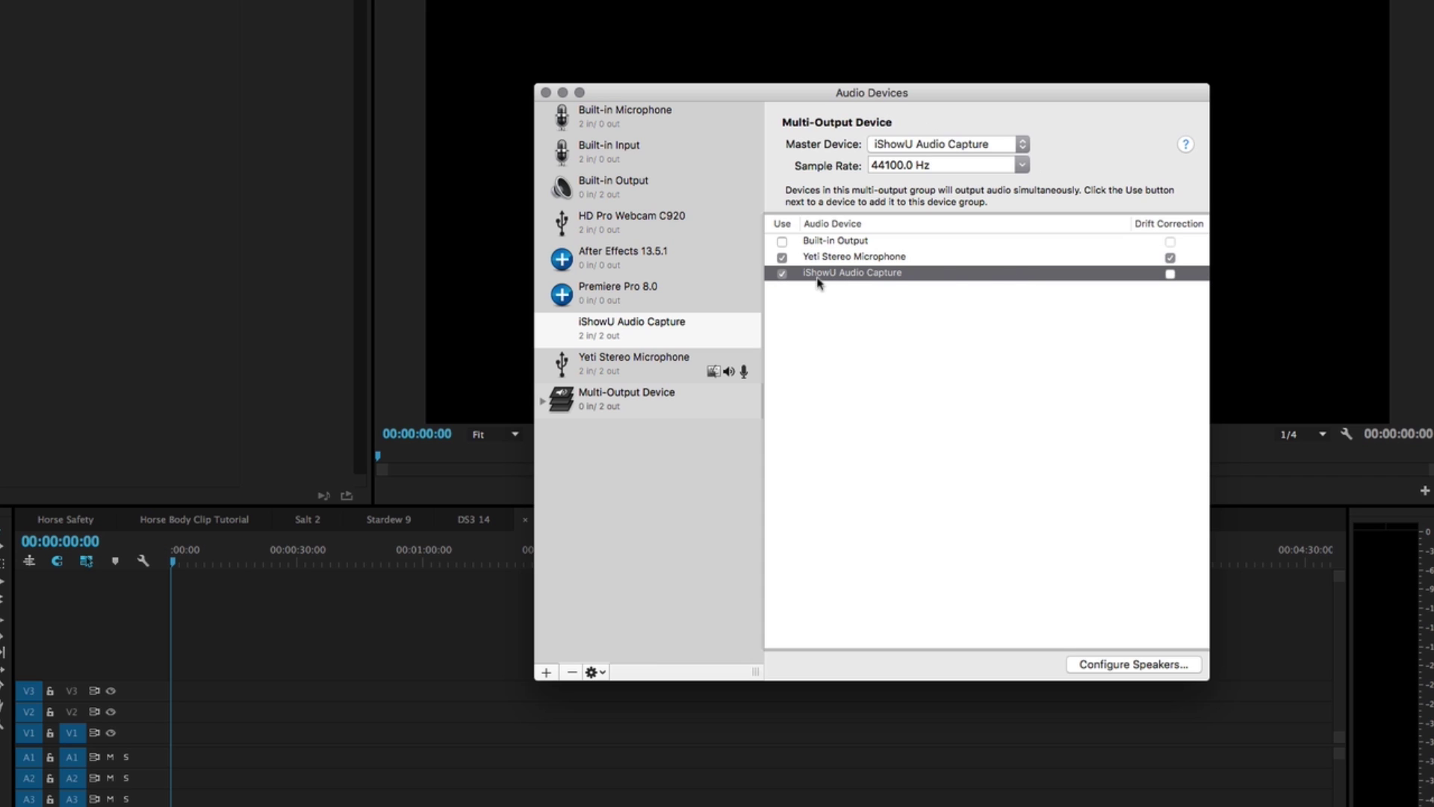
{"action": "left_click", "coordinate": [861, 262]}
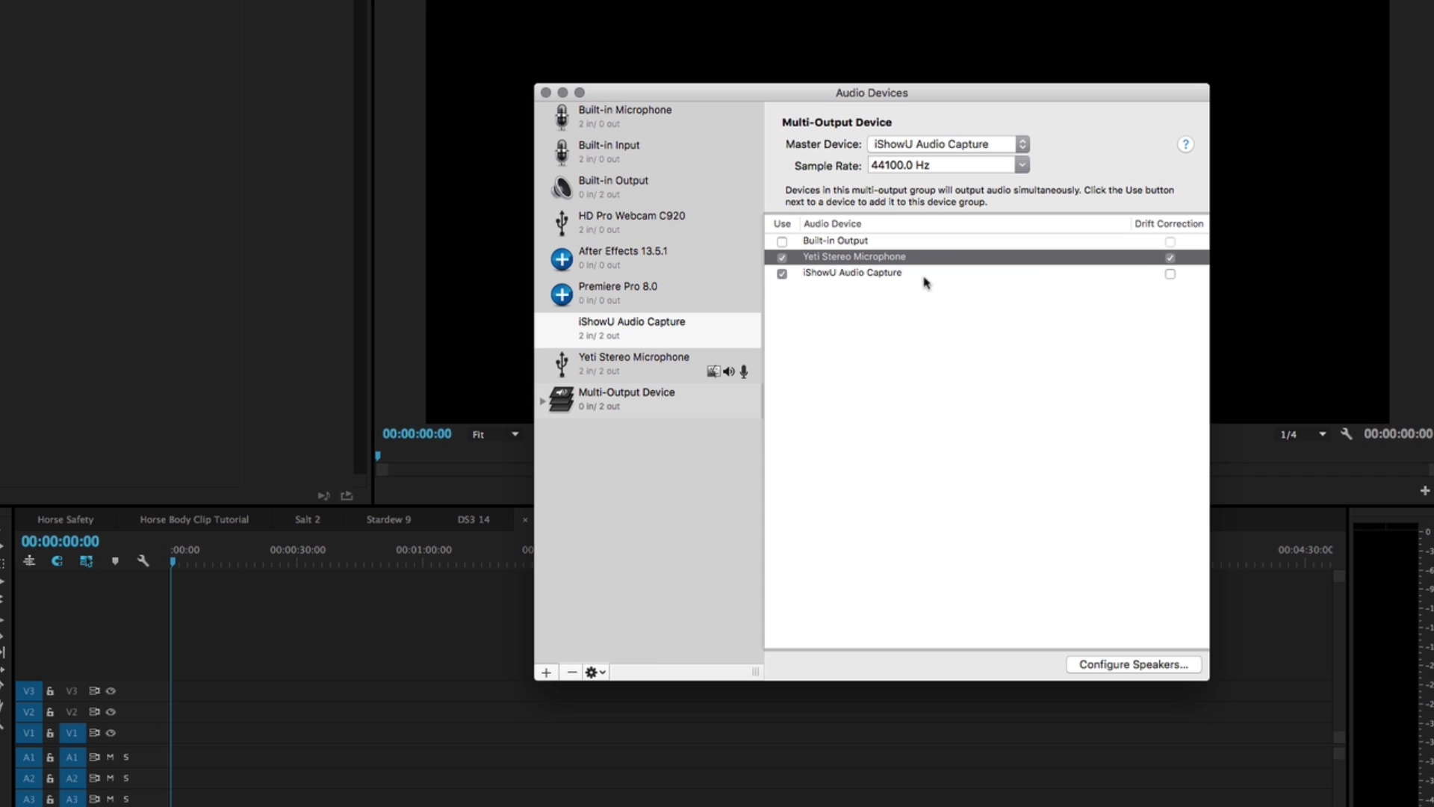
{"action": "left_click", "coordinate": [1169, 258]}
{"action": "left_click", "coordinate": [1023, 145]}
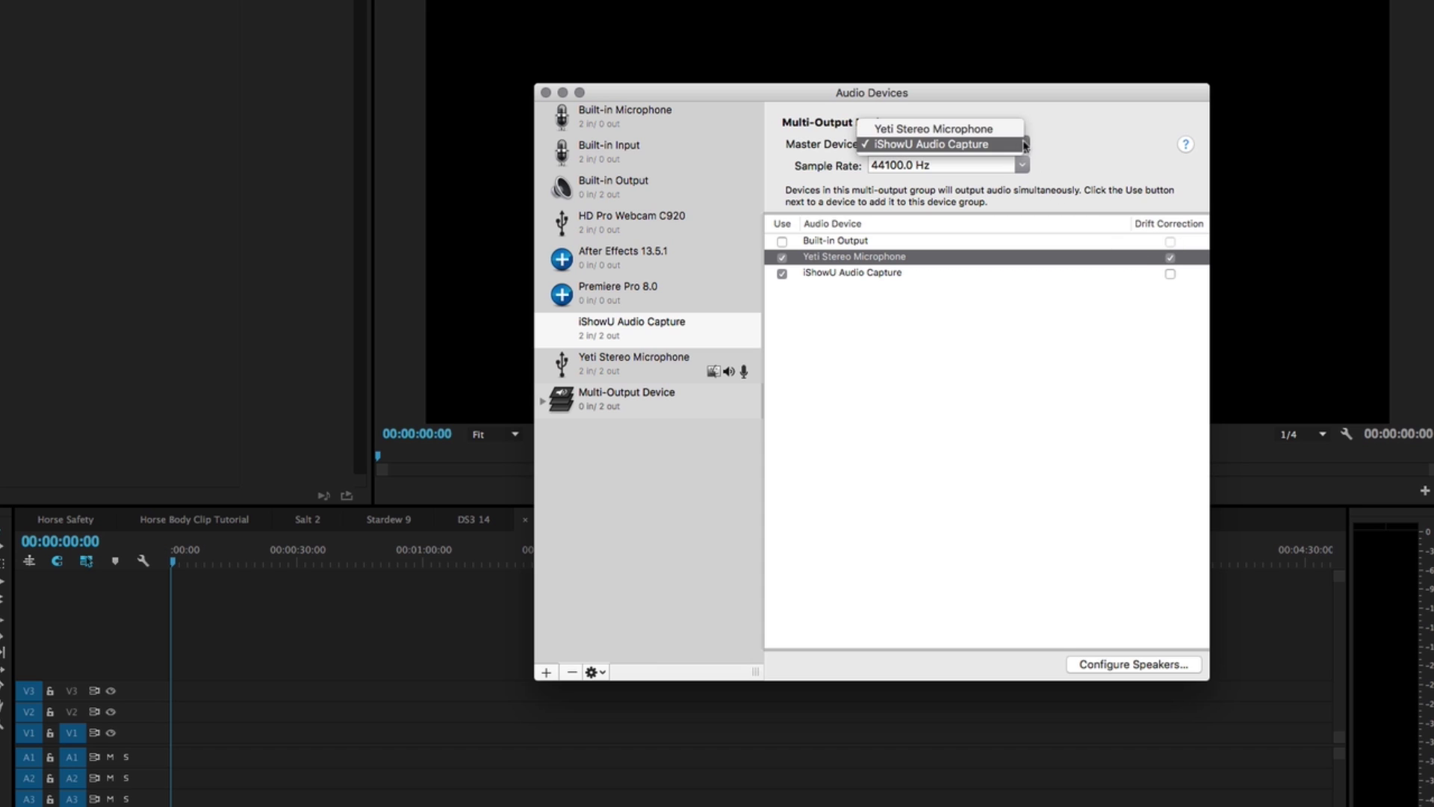
{"action": "left_click", "coordinate": [1078, 133]}
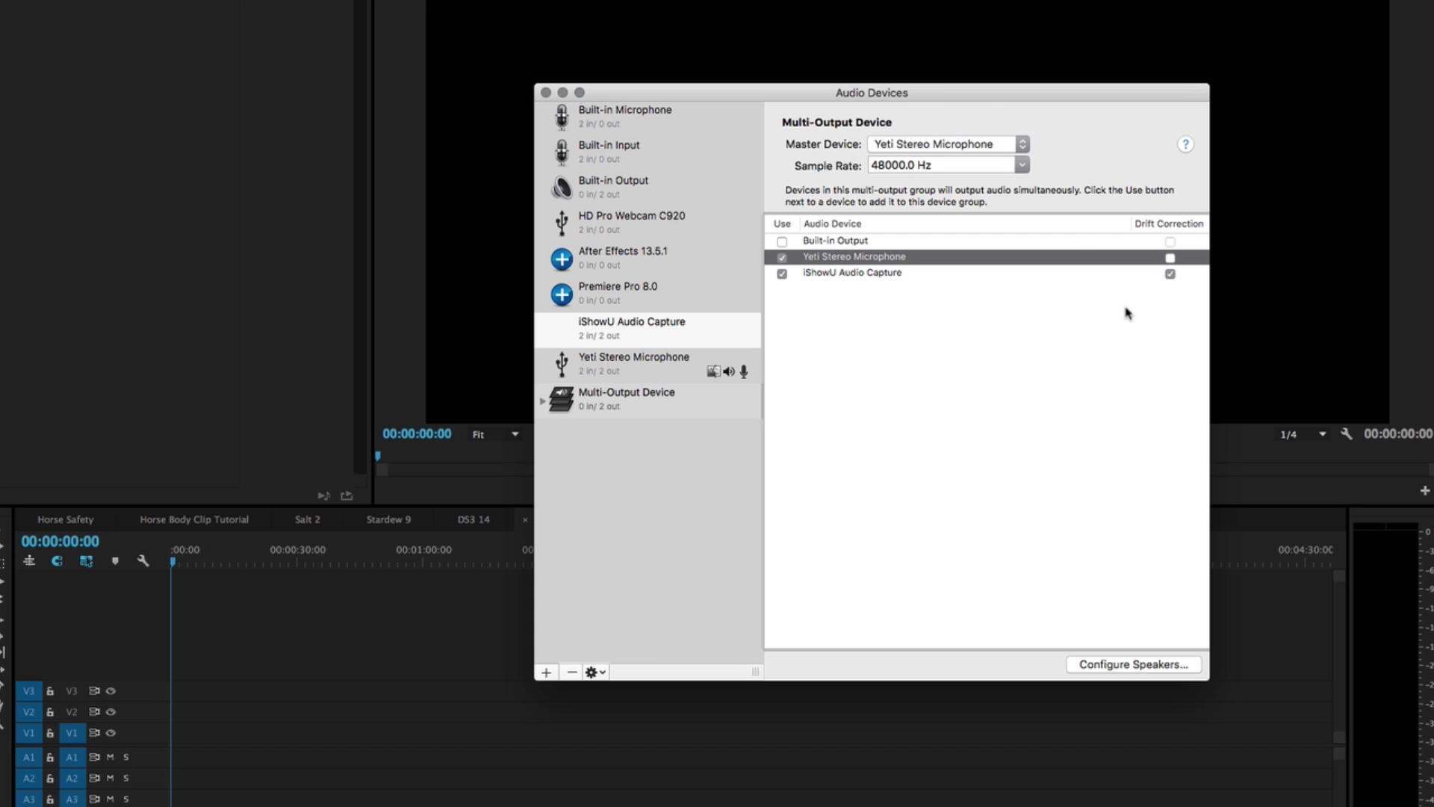
{"action": "left_click", "coordinate": [1170, 257]}
{"action": "left_click", "coordinate": [1170, 273]}
{"action": "left_click", "coordinate": [1169, 273]}
{"action": "left_click", "coordinate": [1051, 260]}
Step: Confirm Yeti Stereo Microphone stays master, select the Multi-Output Device, and close Audio Devices
{"action": "left_click", "coordinate": [1022, 145]}
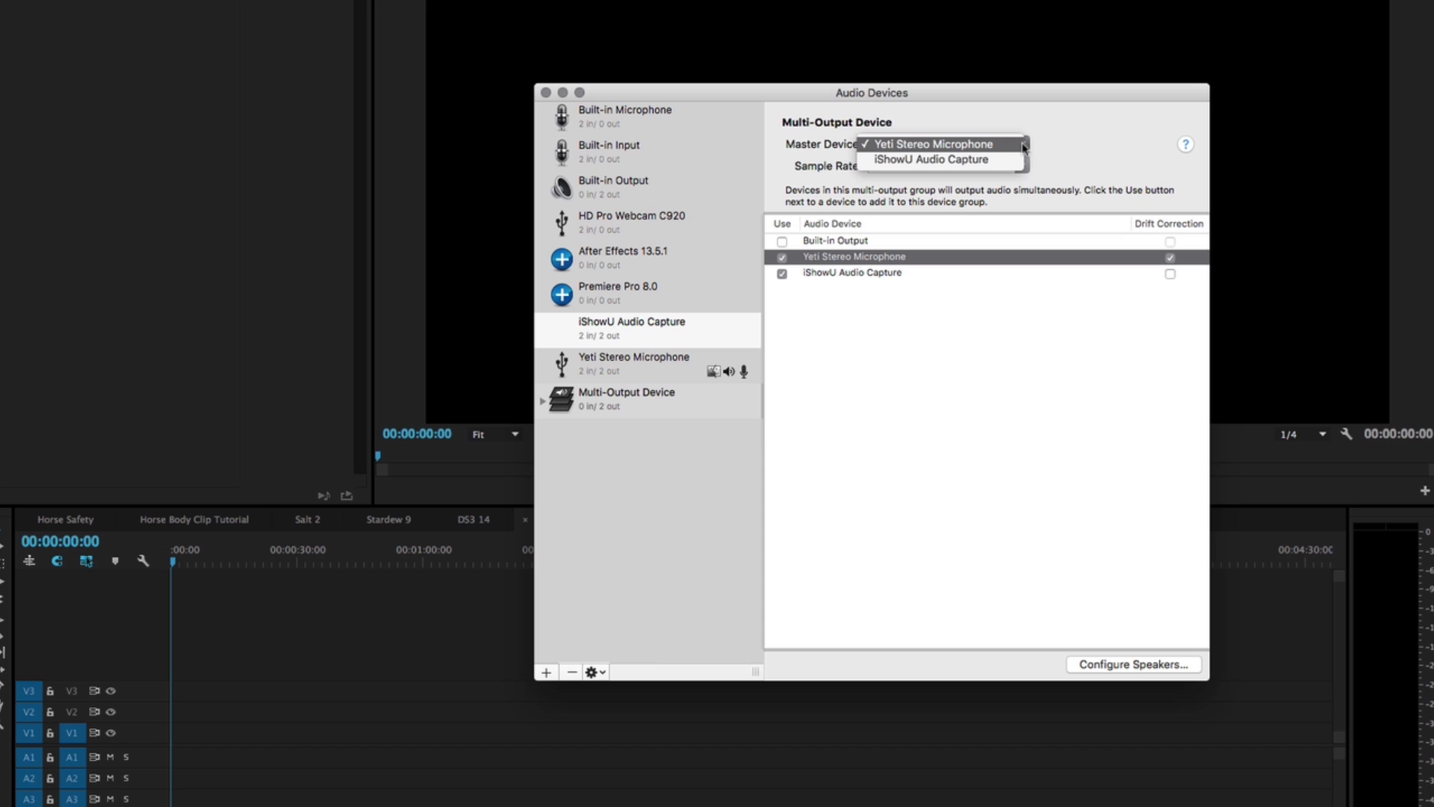
{"action": "left_click", "coordinate": [1020, 143]}
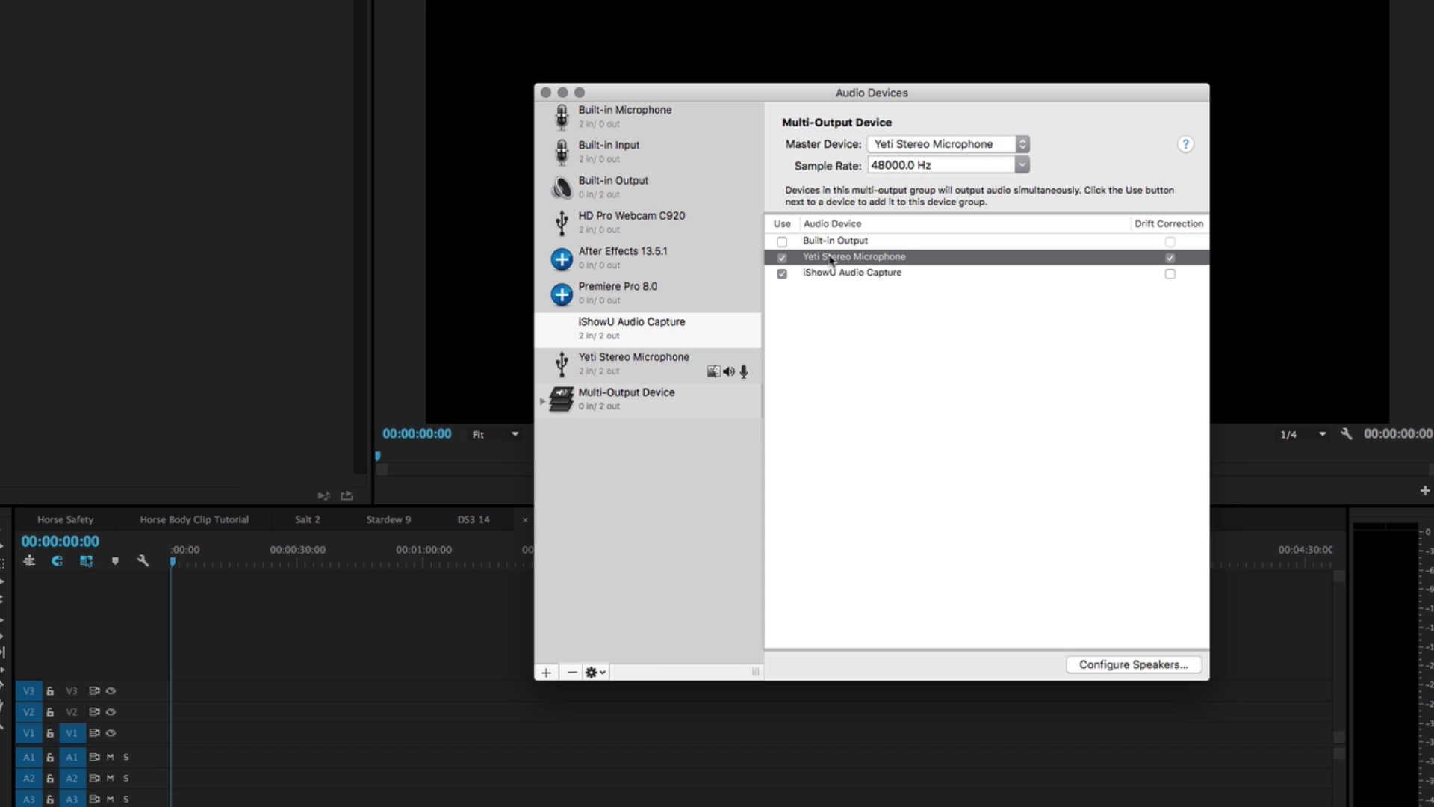
{"action": "left_click", "coordinate": [1021, 144]}
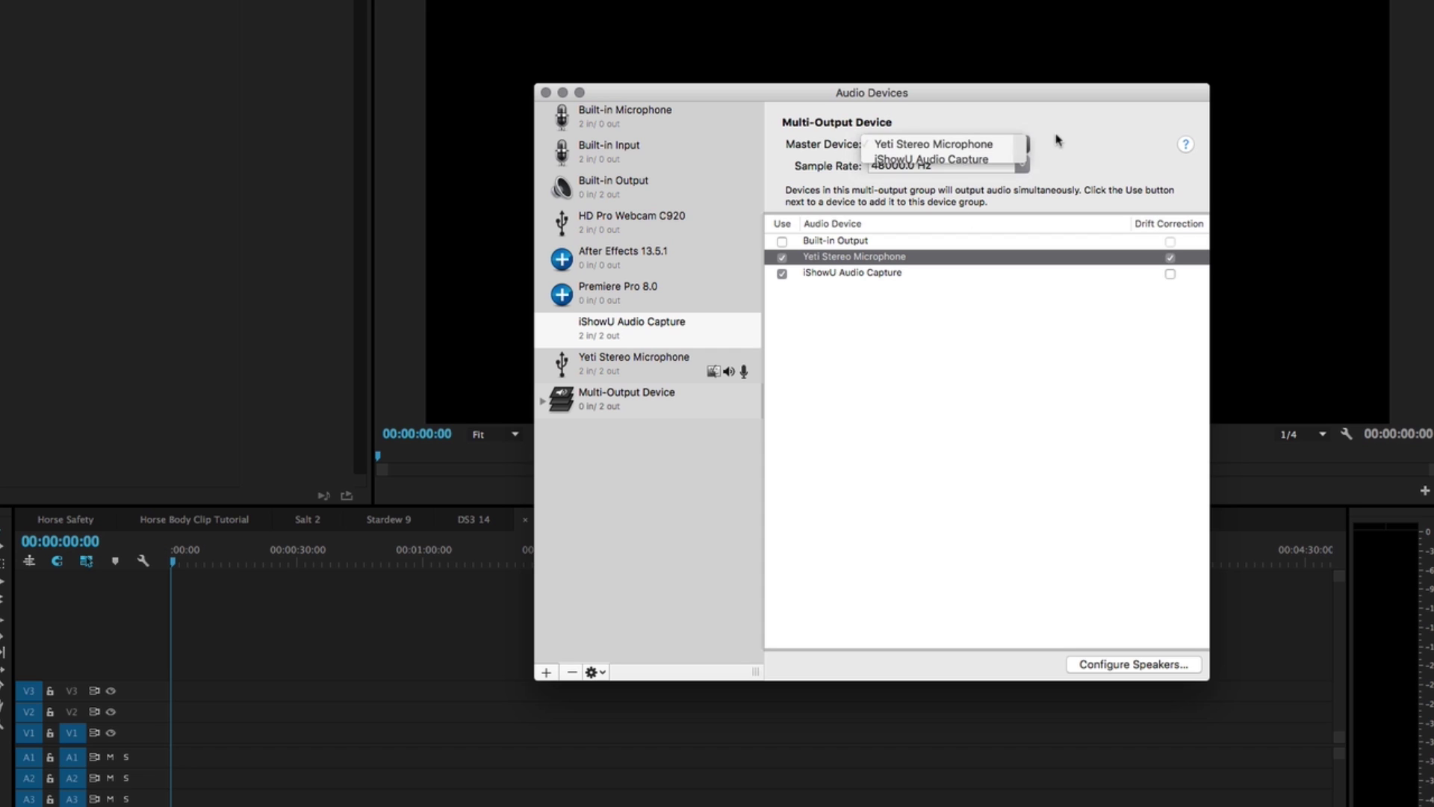
{"action": "left_click", "coordinate": [1022, 144]}
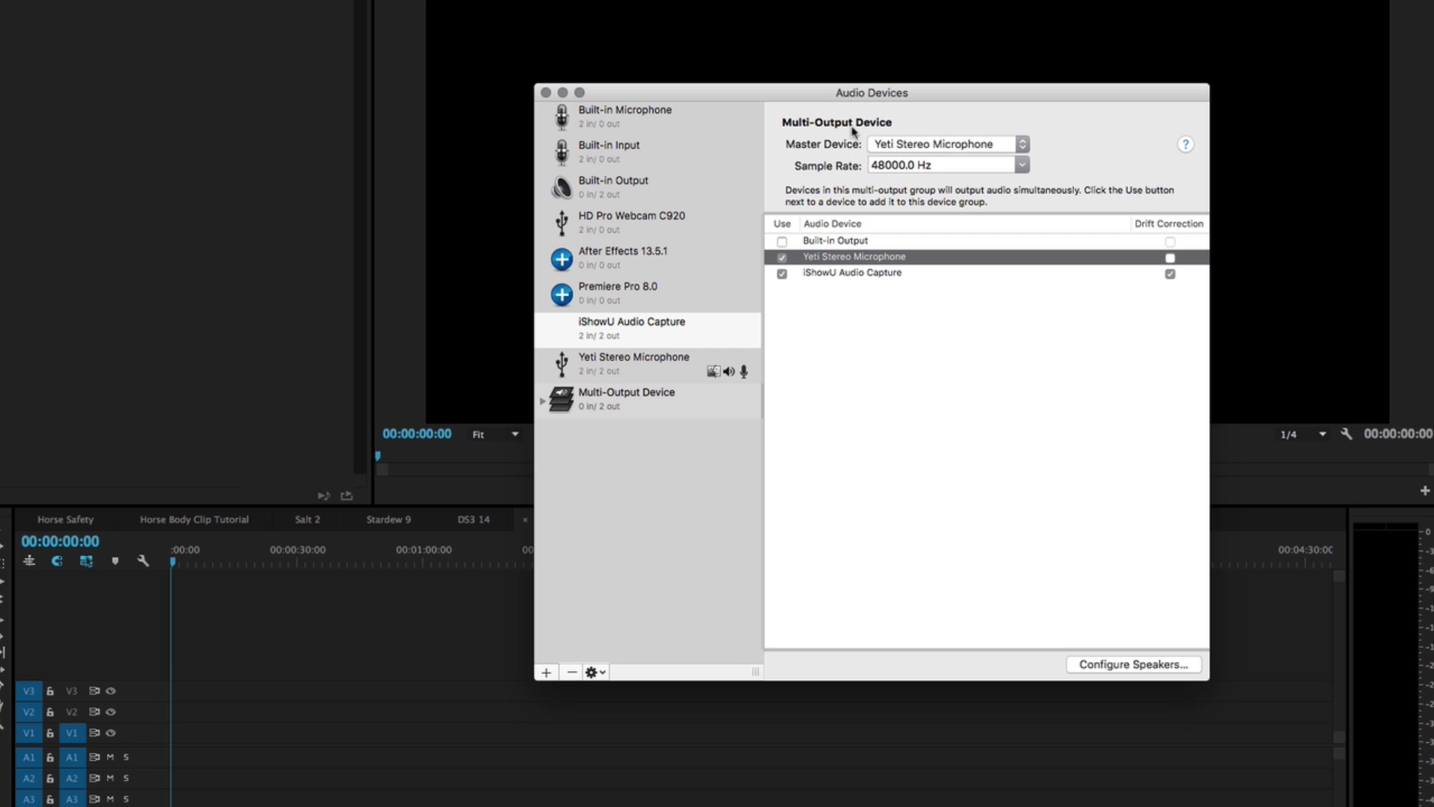
{"action": "left_click", "coordinate": [639, 396]}
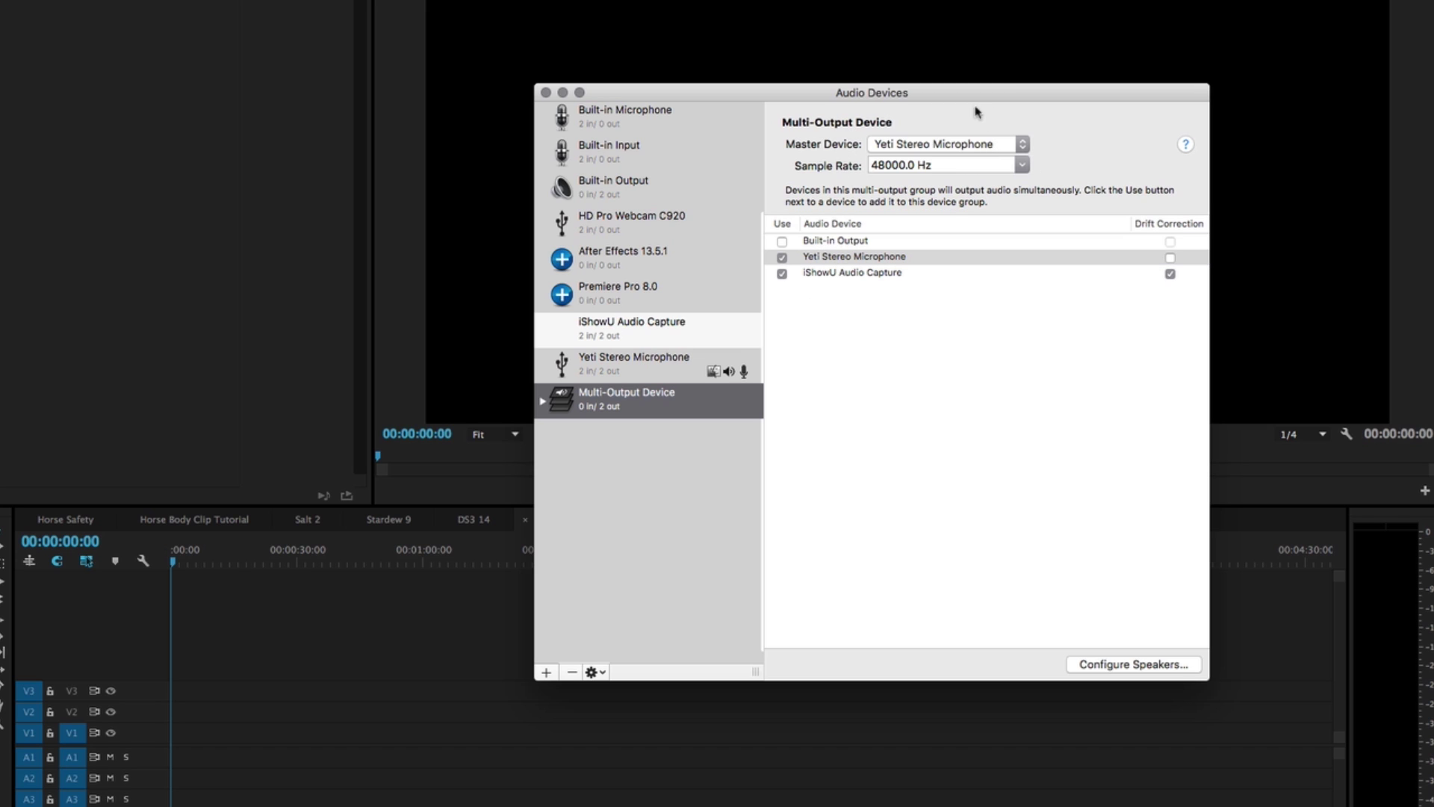
{"action": "left_click", "coordinate": [546, 92]}
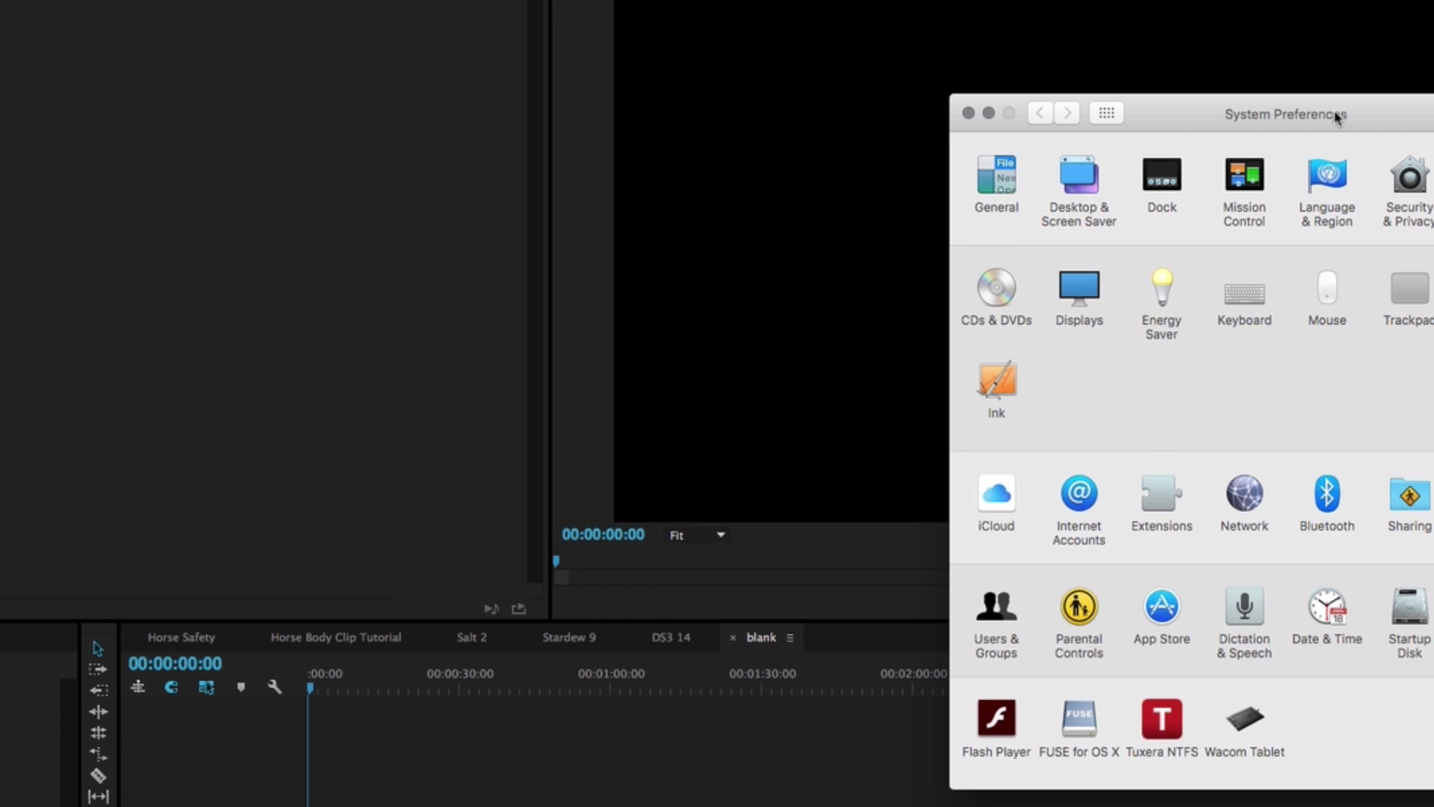
Step: Check in System Preferences' Sound settings that output goes to Yeti Stereo Microphone
{"action": "left_click_drag", "start_coordinate": [1334, 113], "coordinate": [595, 198]}
{"action": "left_click", "coordinate": [836, 374]}
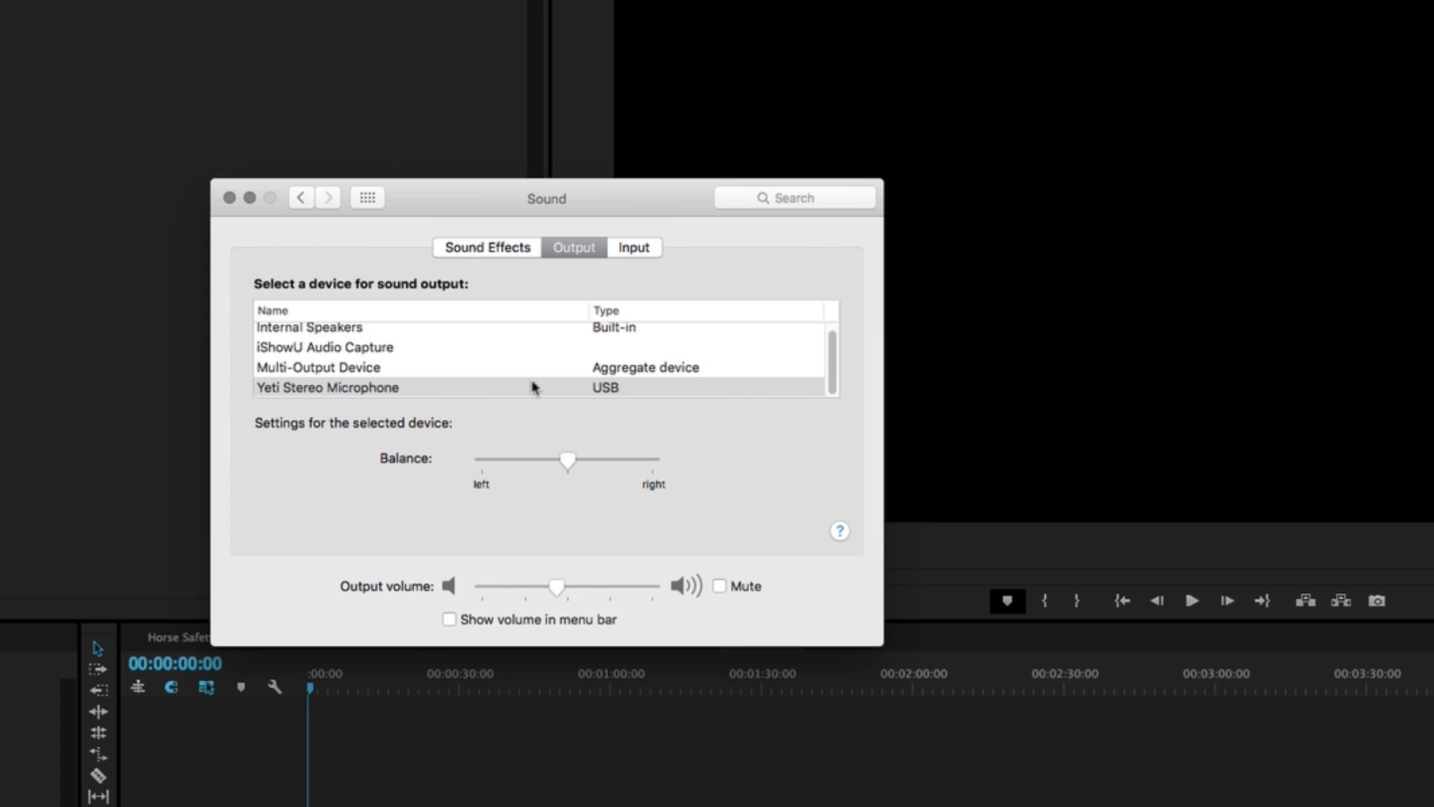
{"action": "left_click_drag", "start_coordinate": [606, 186], "coordinate": [759, 194]}
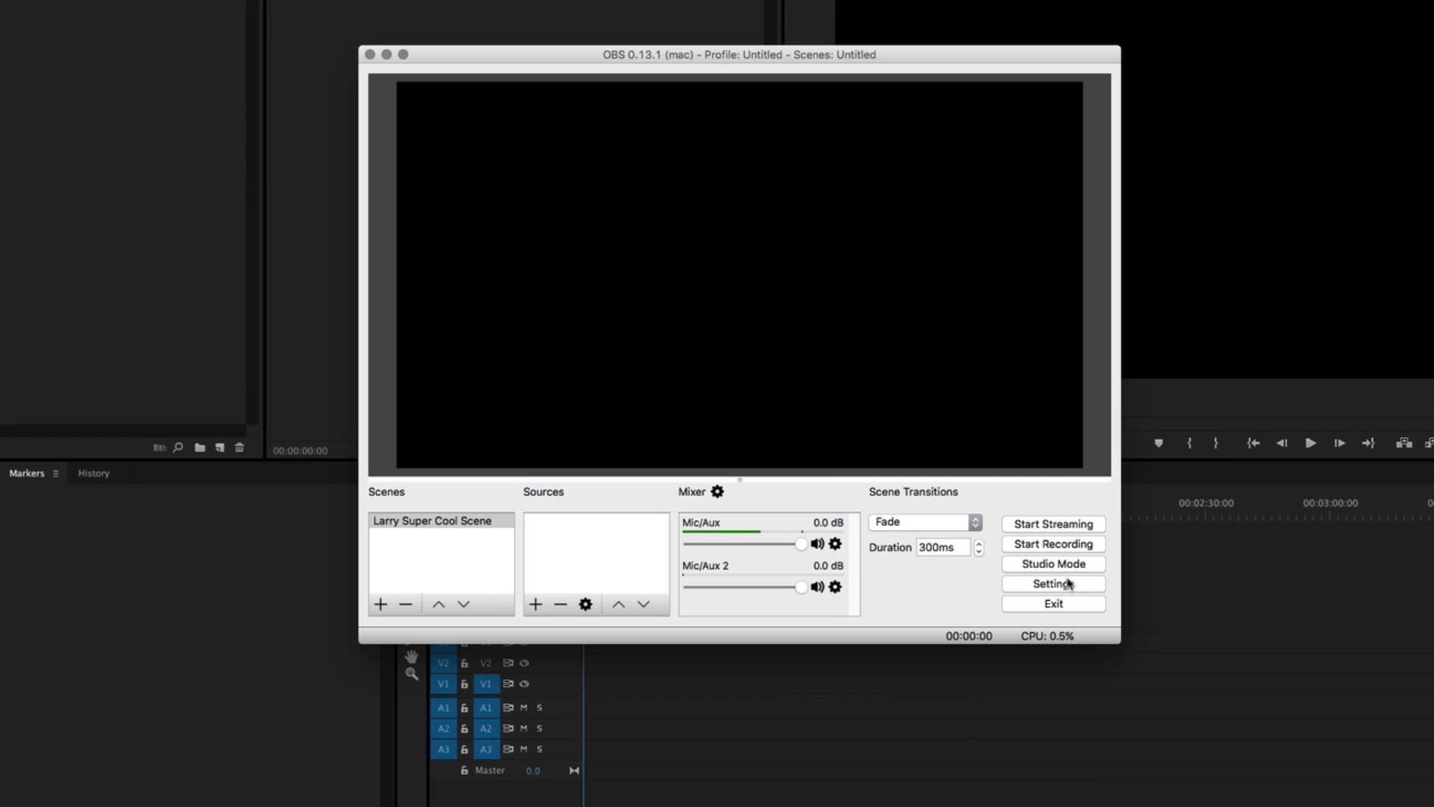
Step: Set OBS's mic inputs to Yeti Stereo Microphone and iShowU Audio Capture, then save
{"action": "left_click", "coordinate": [1066, 585]}
{"action": "left_click", "coordinate": [448, 272]}
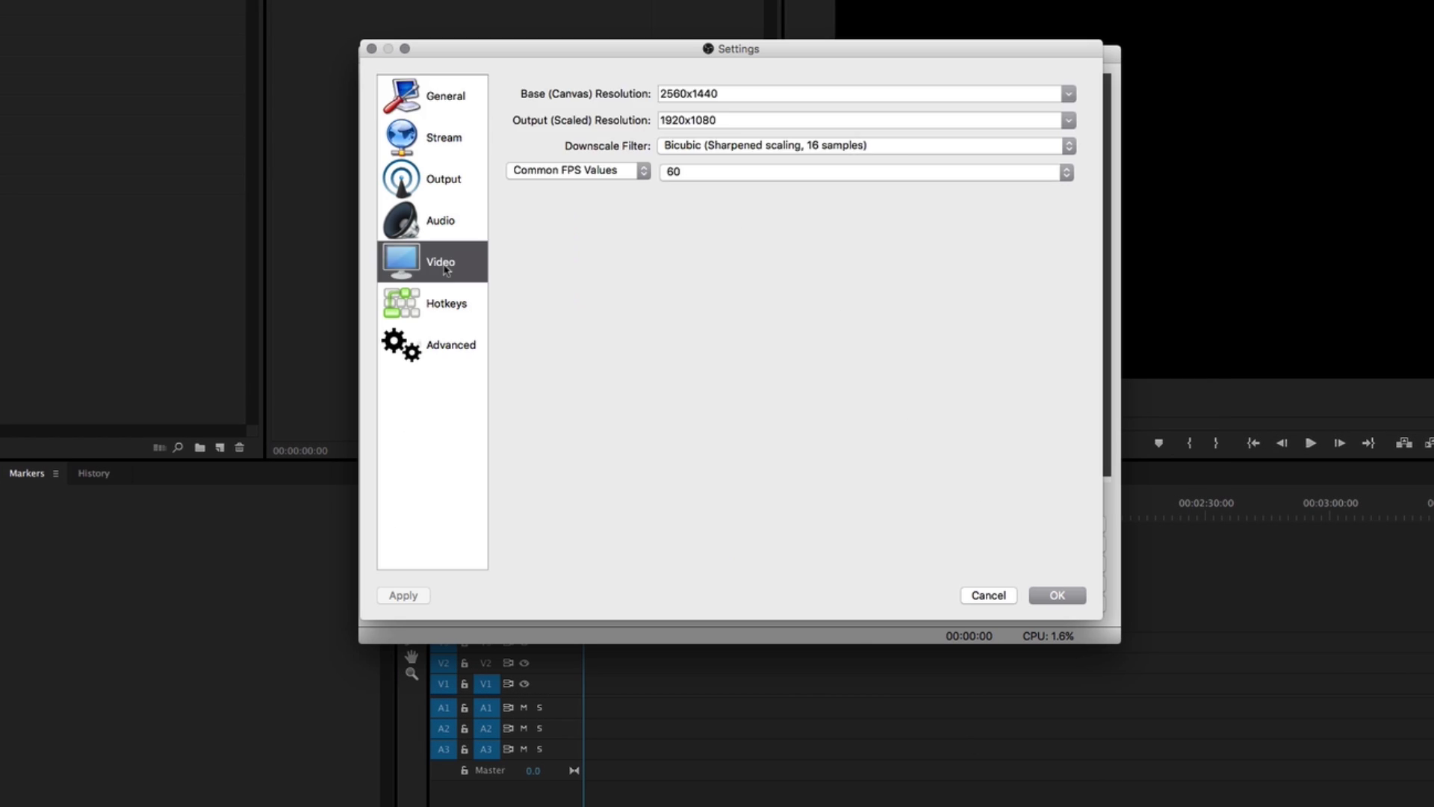
{"action": "left_click", "coordinate": [445, 227]}
{"action": "left_click", "coordinate": [756, 193]}
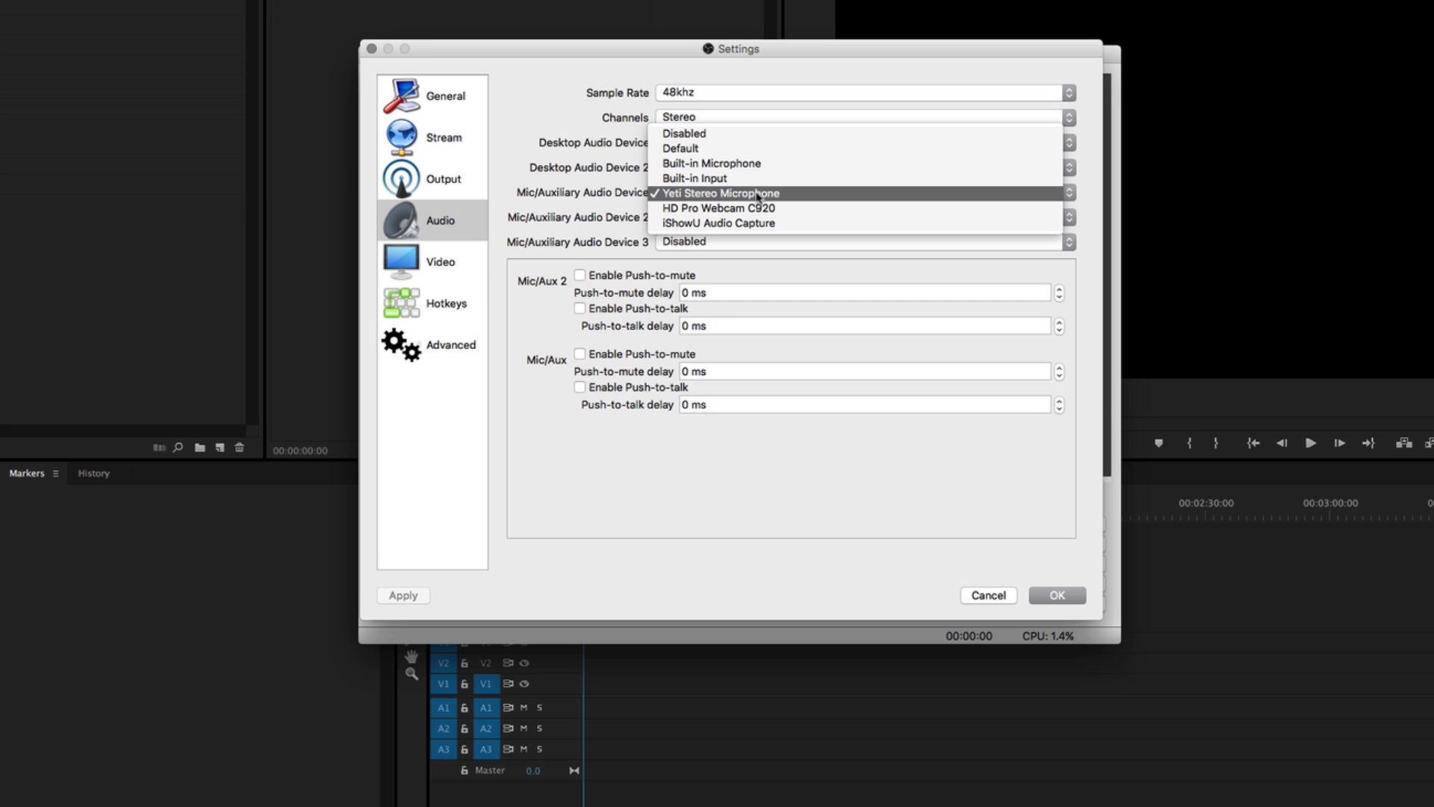
{"action": "left_click", "coordinate": [756, 194]}
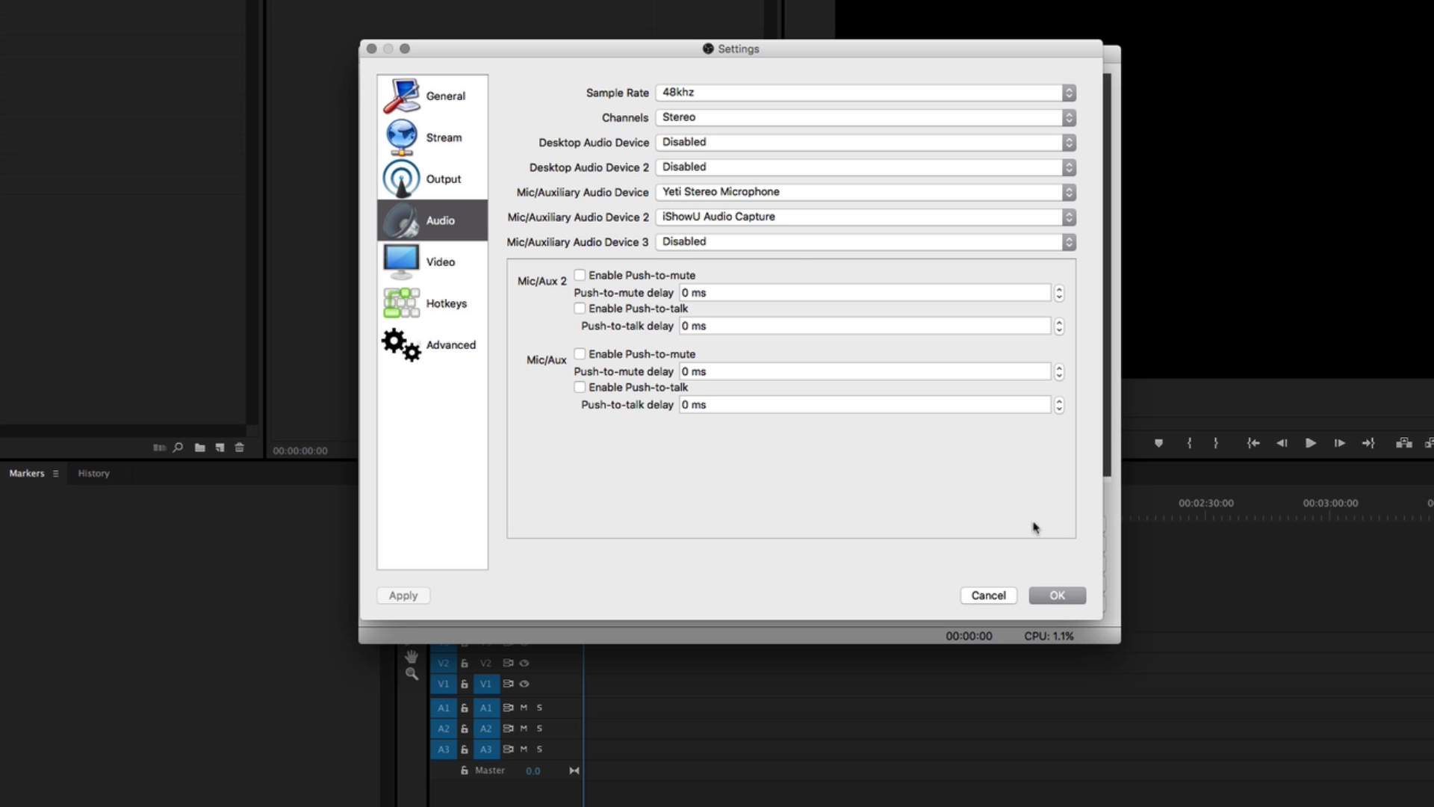
{"action": "left_click", "coordinate": [1057, 596]}
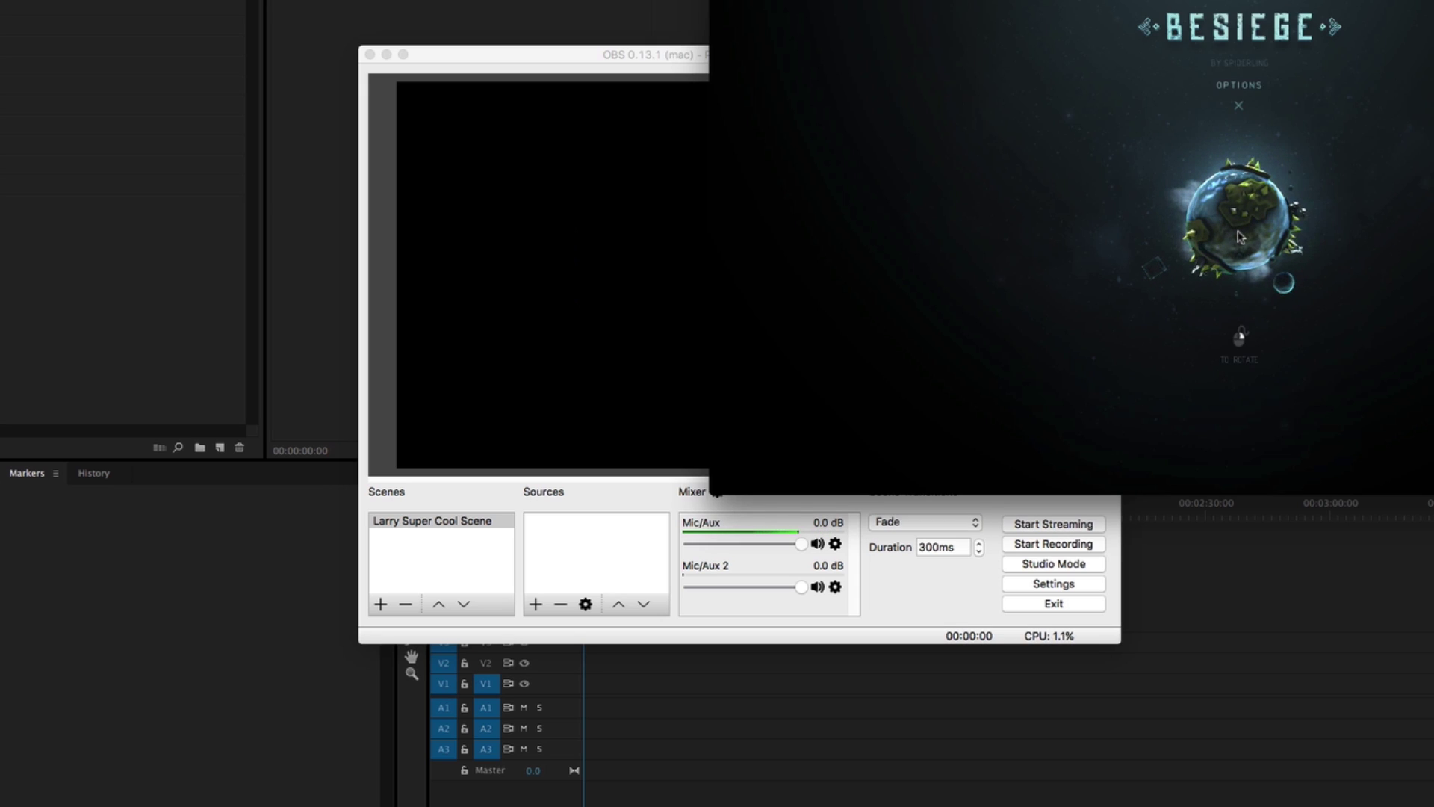
Step: Bring OBS in front of Besiege and reposition its window near the screen centre
{"action": "left_click", "coordinate": [967, 618]}
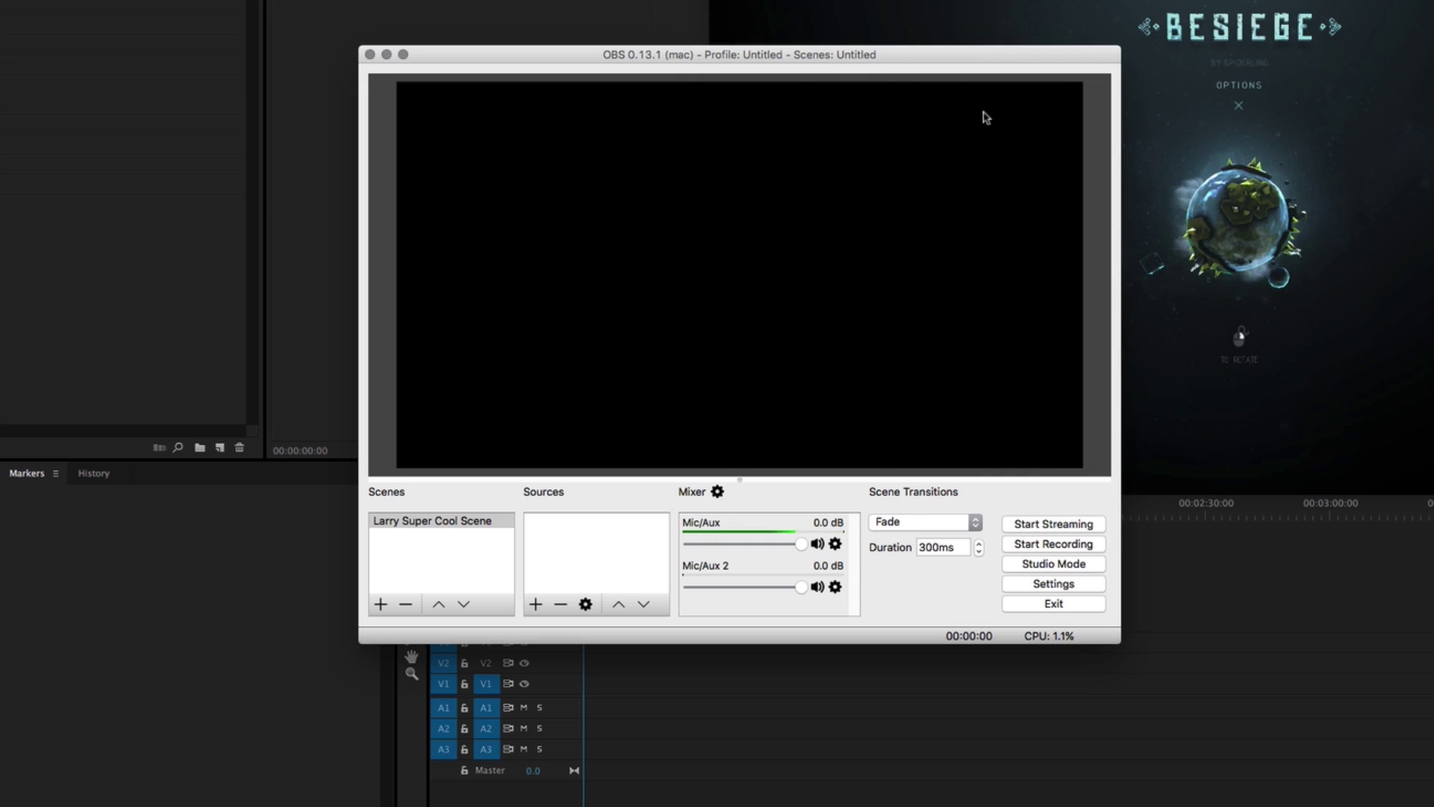
{"action": "left_click_drag", "start_coordinate": [979, 54], "coordinate": [900, 145]}
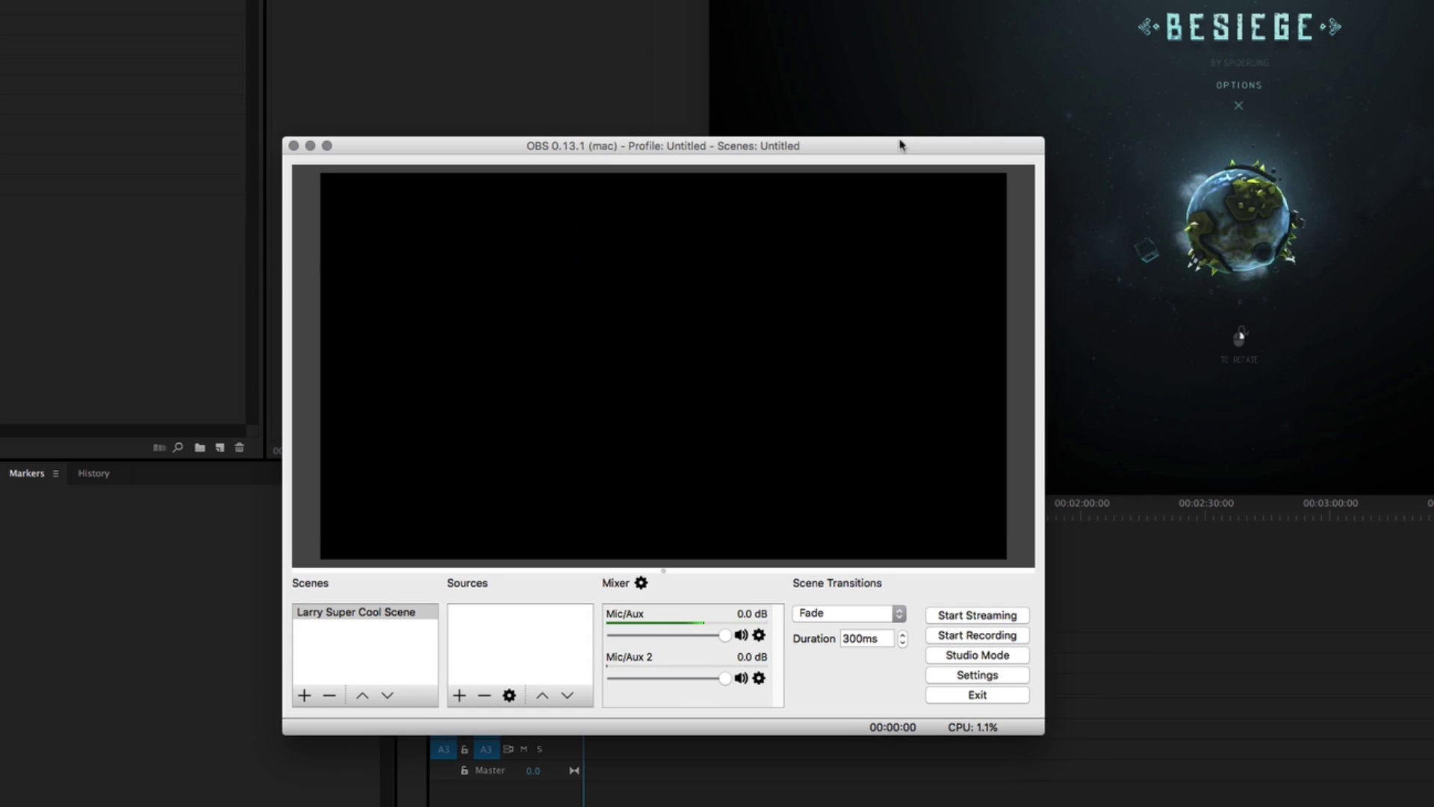
{"action": "mouse_move", "coordinate": [900, 144]}
{"action": "left_mouse_down"}
{"action": "mouse_move", "coordinate": [905, 103]}
{"action": "mouse_move", "coordinate": [899, 147]}
{"action": "mouse_move", "coordinate": [961, 147]}
{"action": "mouse_move", "coordinate": [927, 151]}
{"action": "left_mouse_up"}
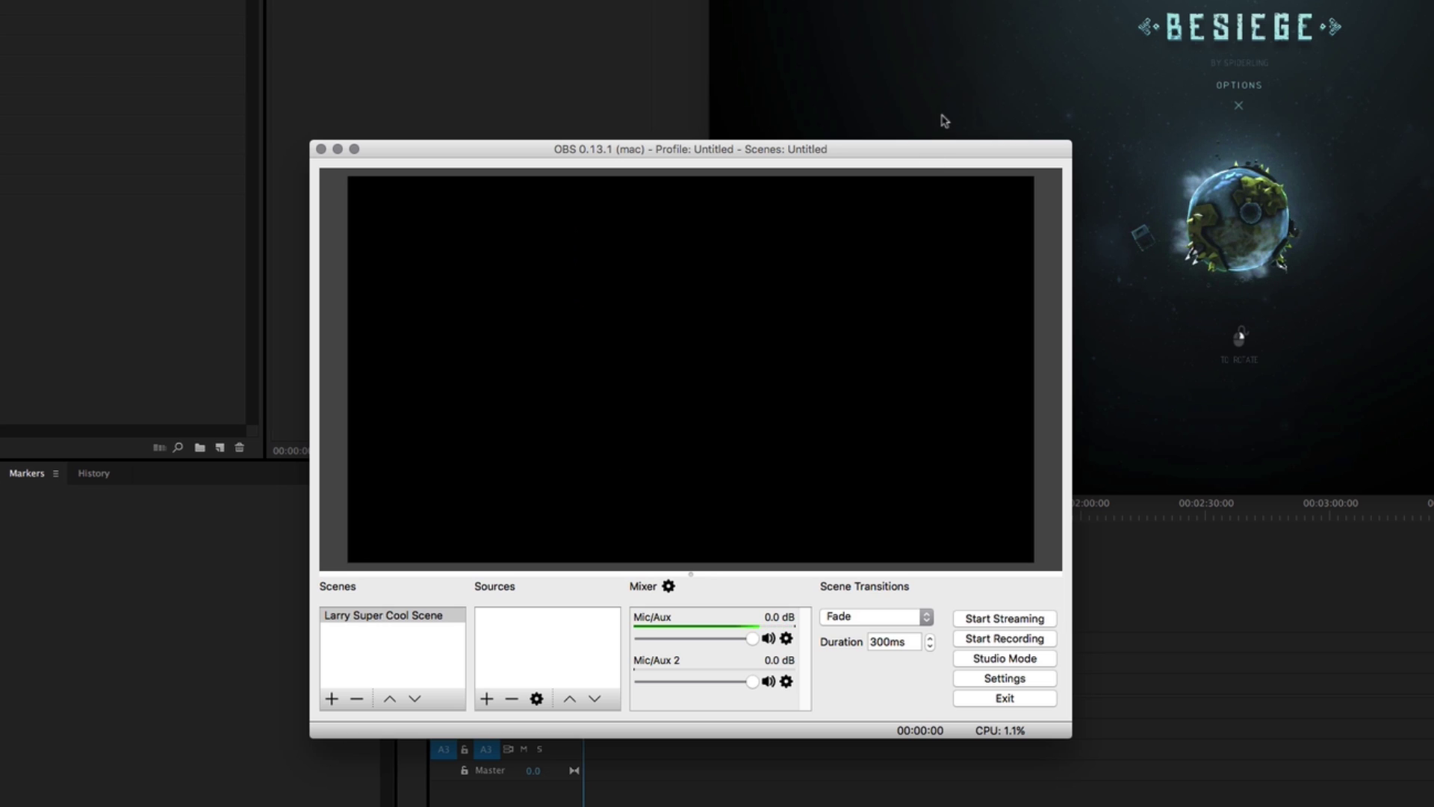
{"action": "left_click_drag", "start_coordinate": [932, 153], "coordinate": [936, 128]}
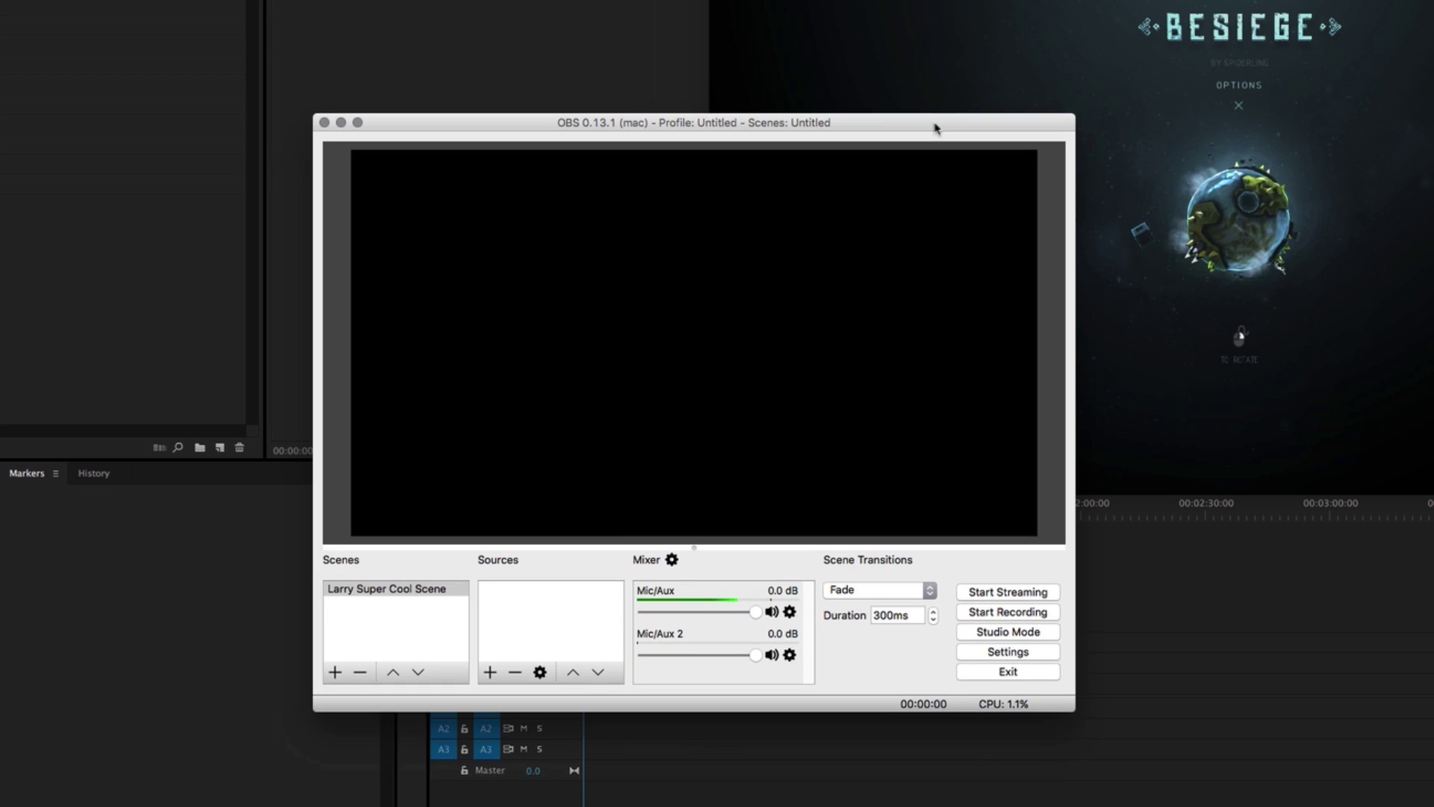
Step: Review the Stream settings, keeping Custom Streaming Server as the stream type
{"action": "left_click", "coordinate": [992, 651]}
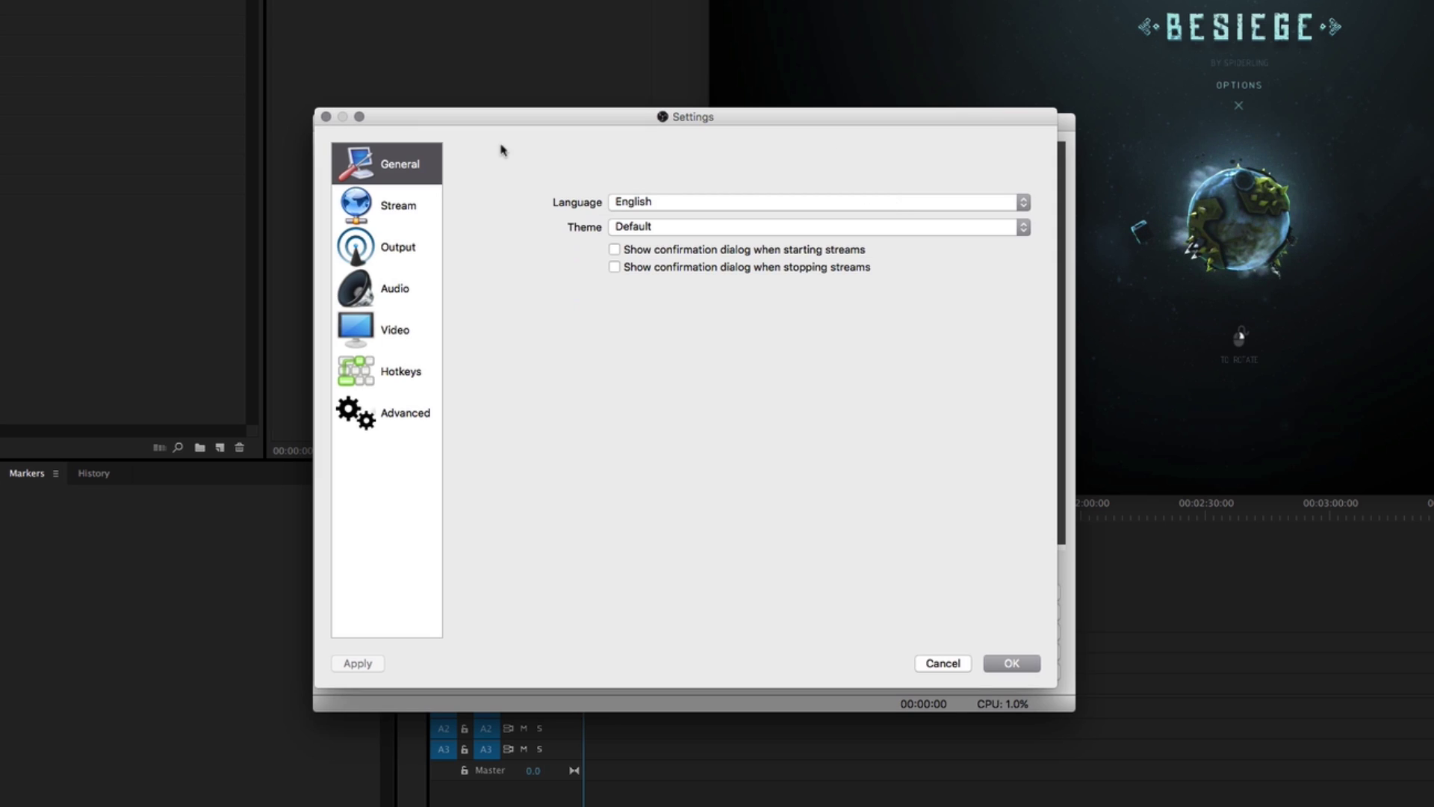
{"action": "left_click", "coordinate": [422, 195]}
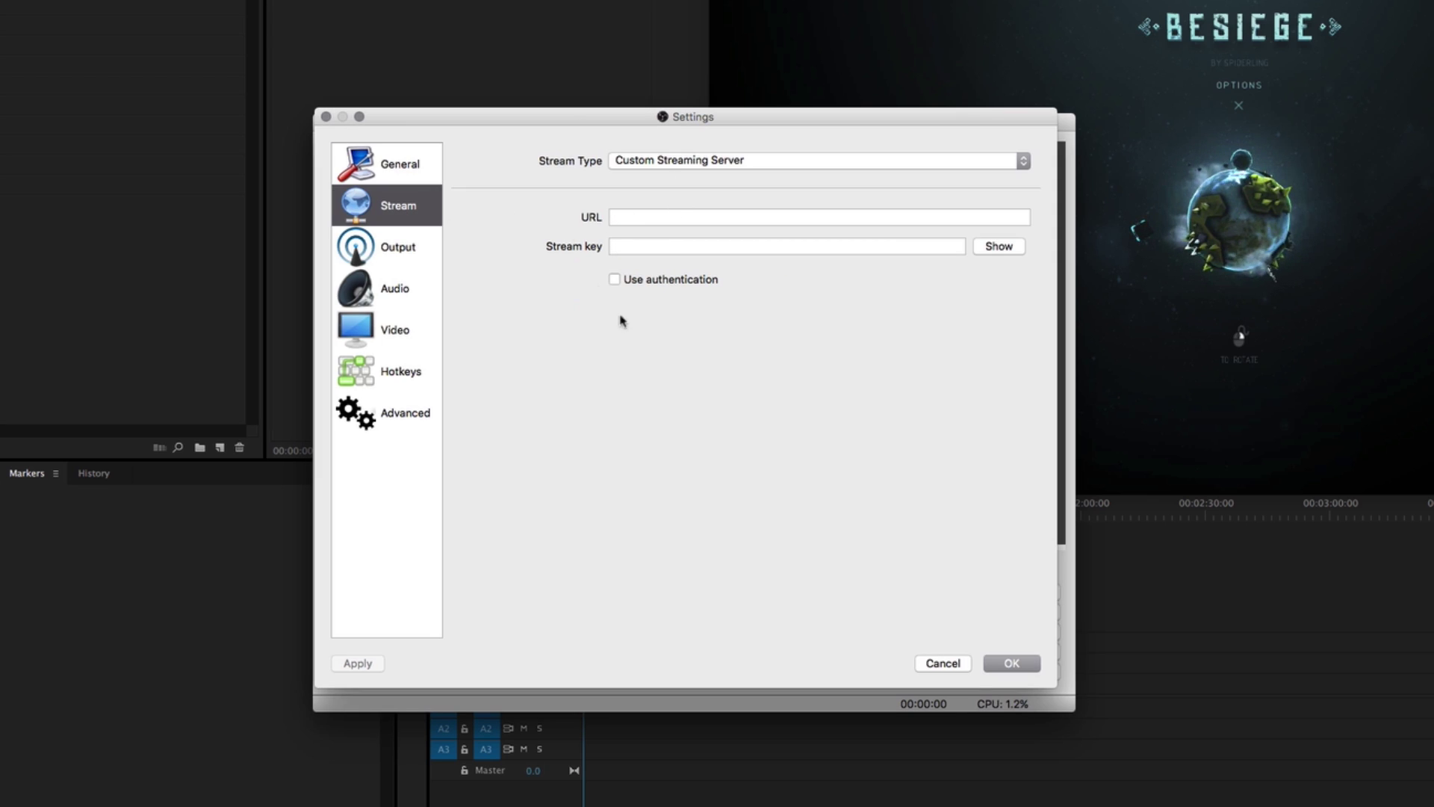
{"action": "left_click", "coordinate": [644, 240]}
{"action": "left_click", "coordinate": [660, 164]}
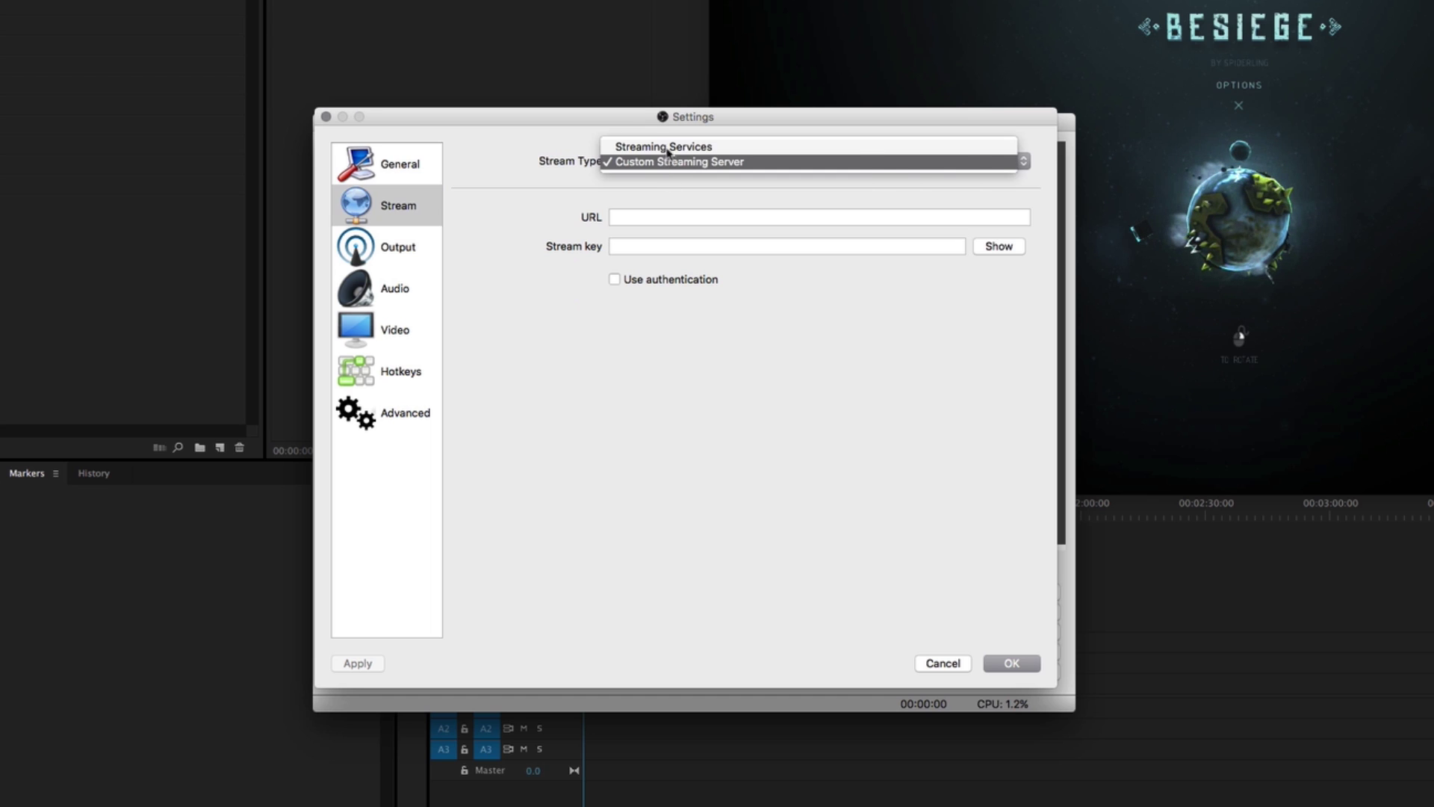
{"action": "left_click", "coordinate": [726, 177]}
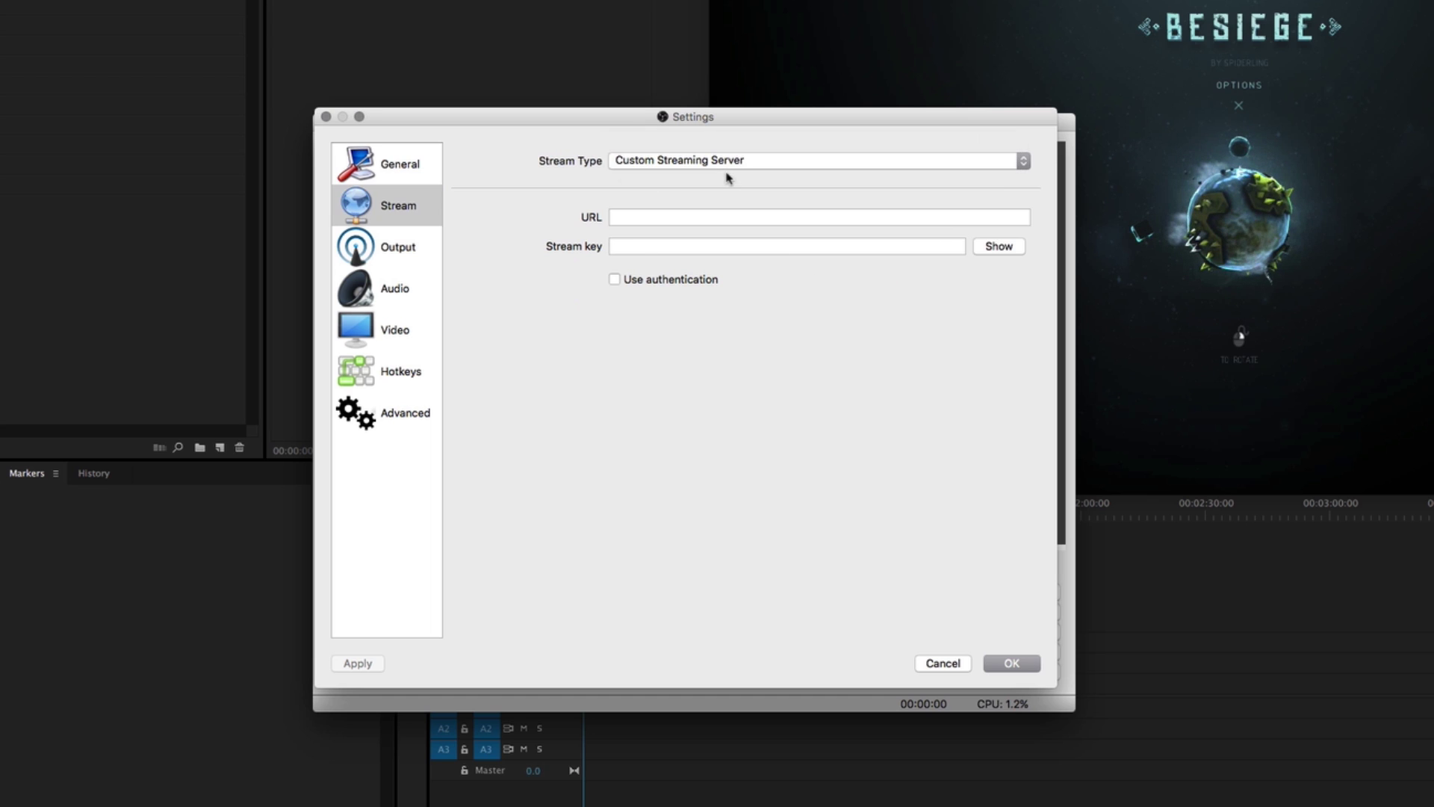
{"action": "left_click", "coordinate": [696, 222]}
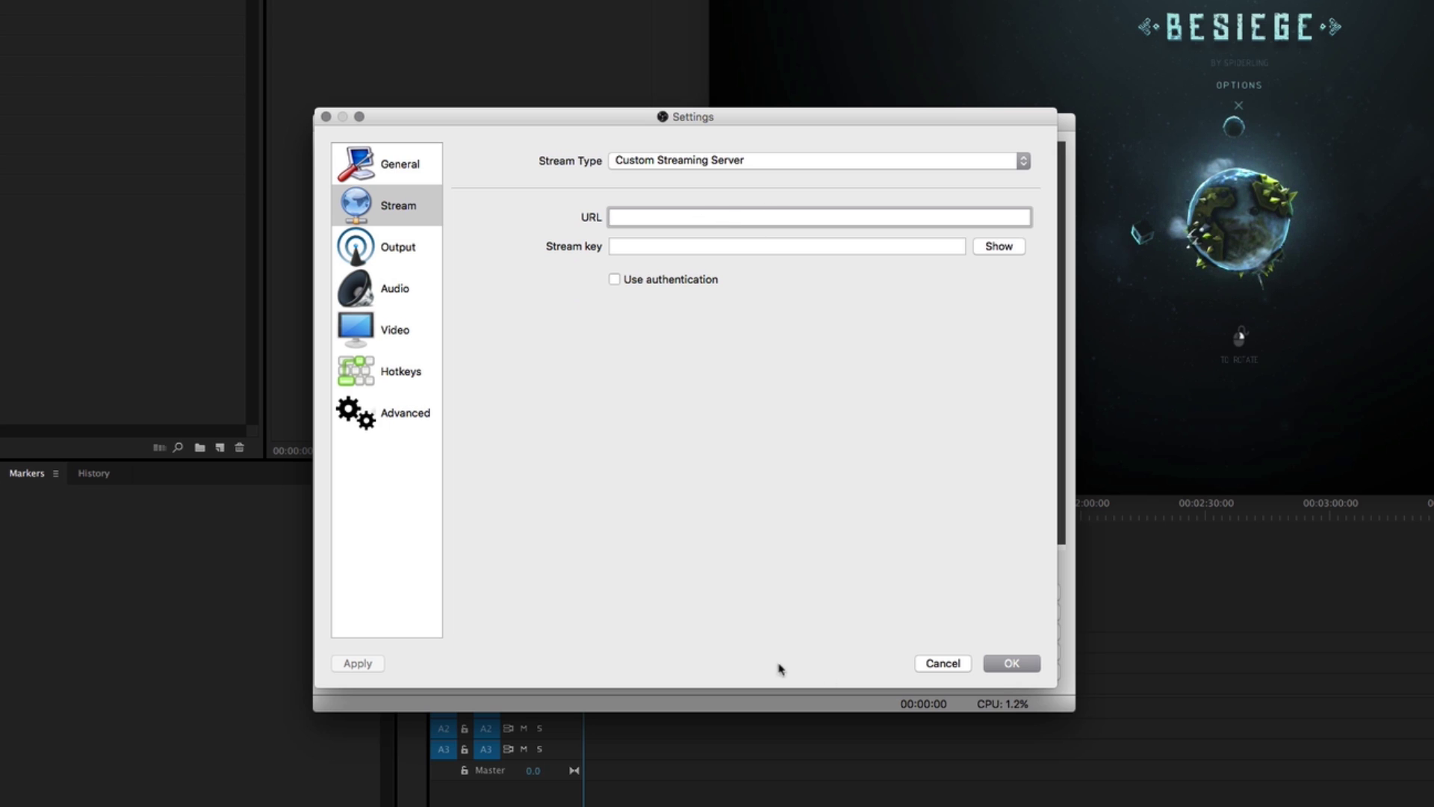
Step: Change the Output video bitrate from 8000 to 25000
{"action": "left_click", "coordinate": [362, 248]}
{"action": "left_click_drag", "start_coordinate": [687, 238], "coordinate": [595, 267]}
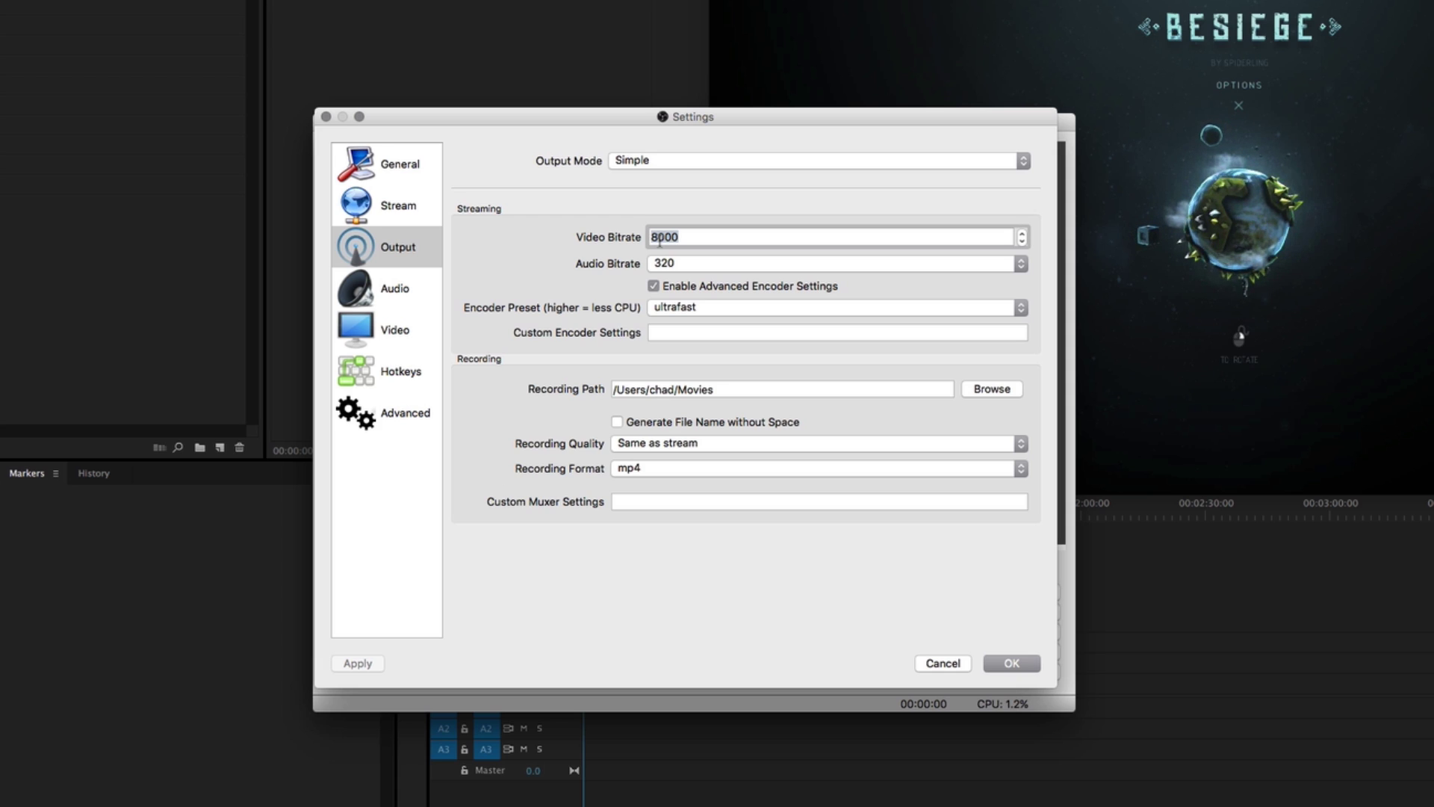
{"action": "type", "text": "25000"}
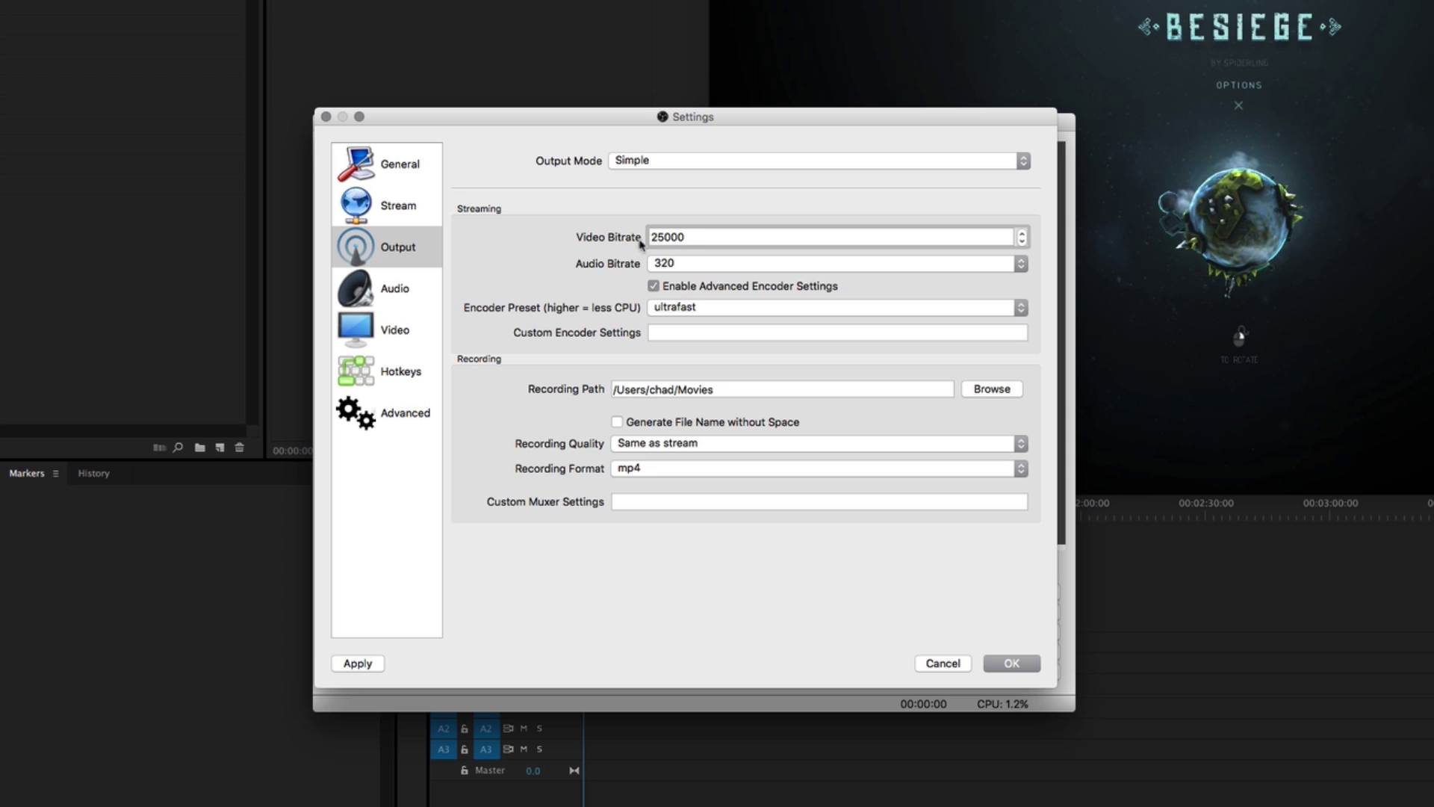
Step: Keep 320 audio bitrate, advanced encoder settings on, and the ultrafast encoder preset
{"action": "left_click", "coordinate": [776, 264]}
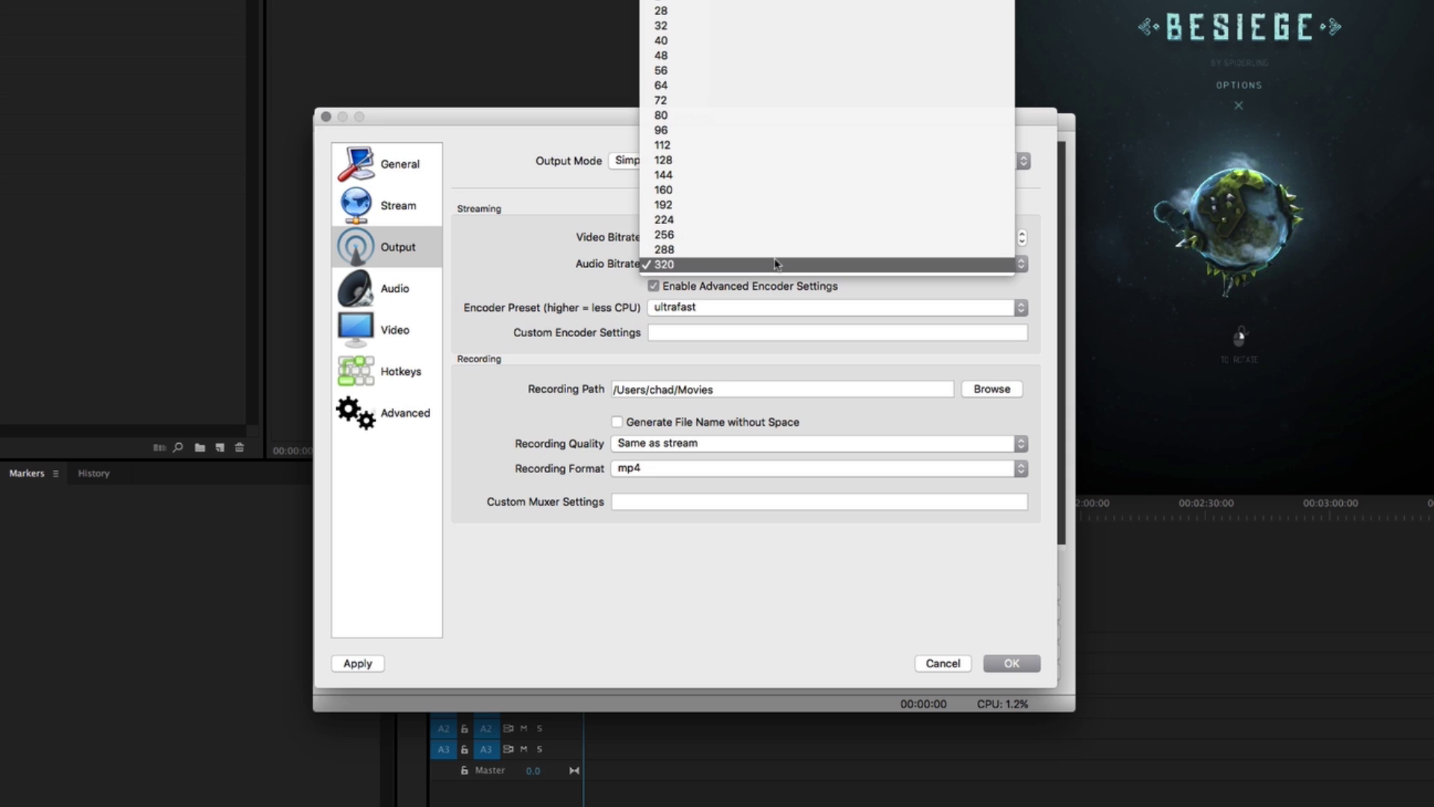
{"action": "left_click", "coordinate": [670, 264]}
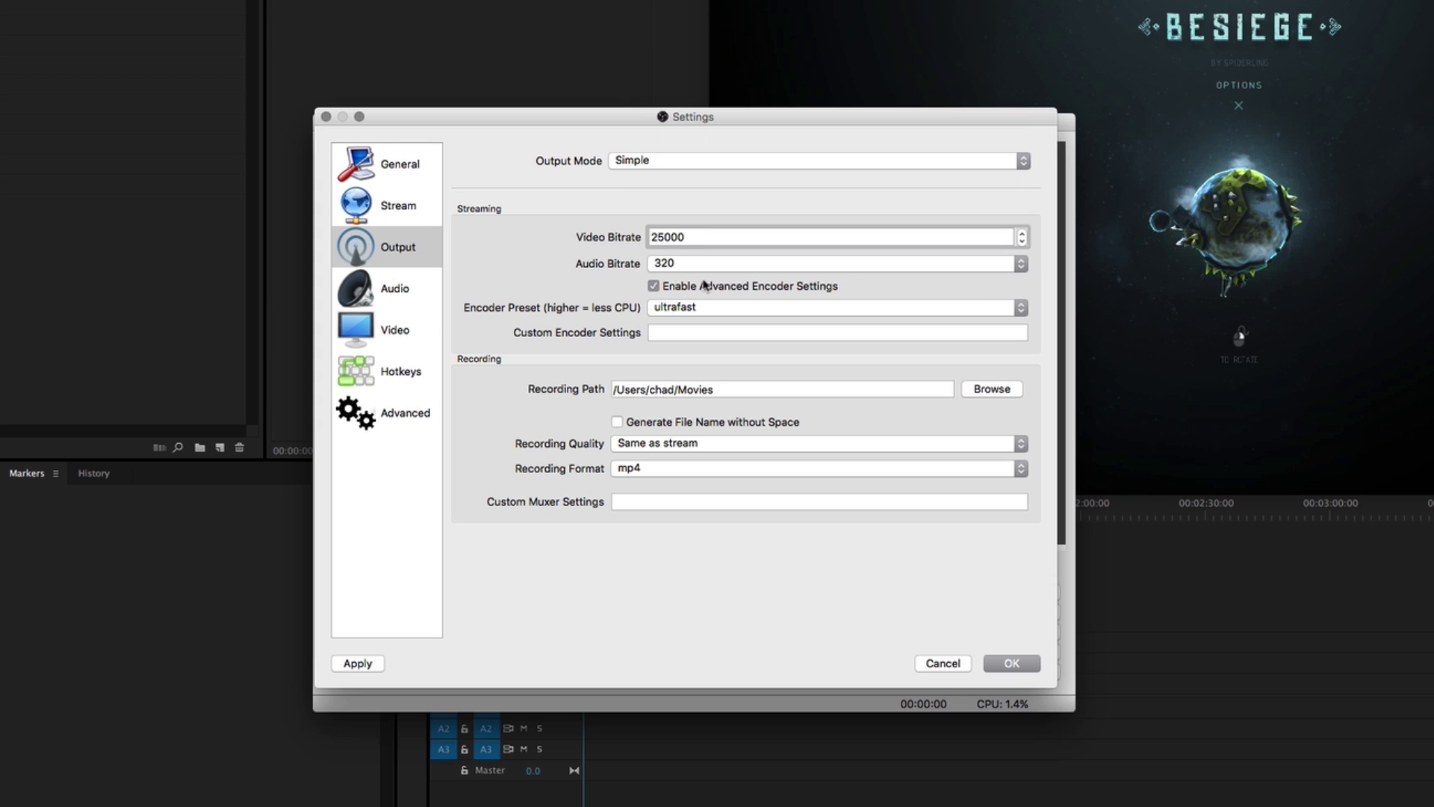
{"action": "left_click", "coordinate": [654, 286]}
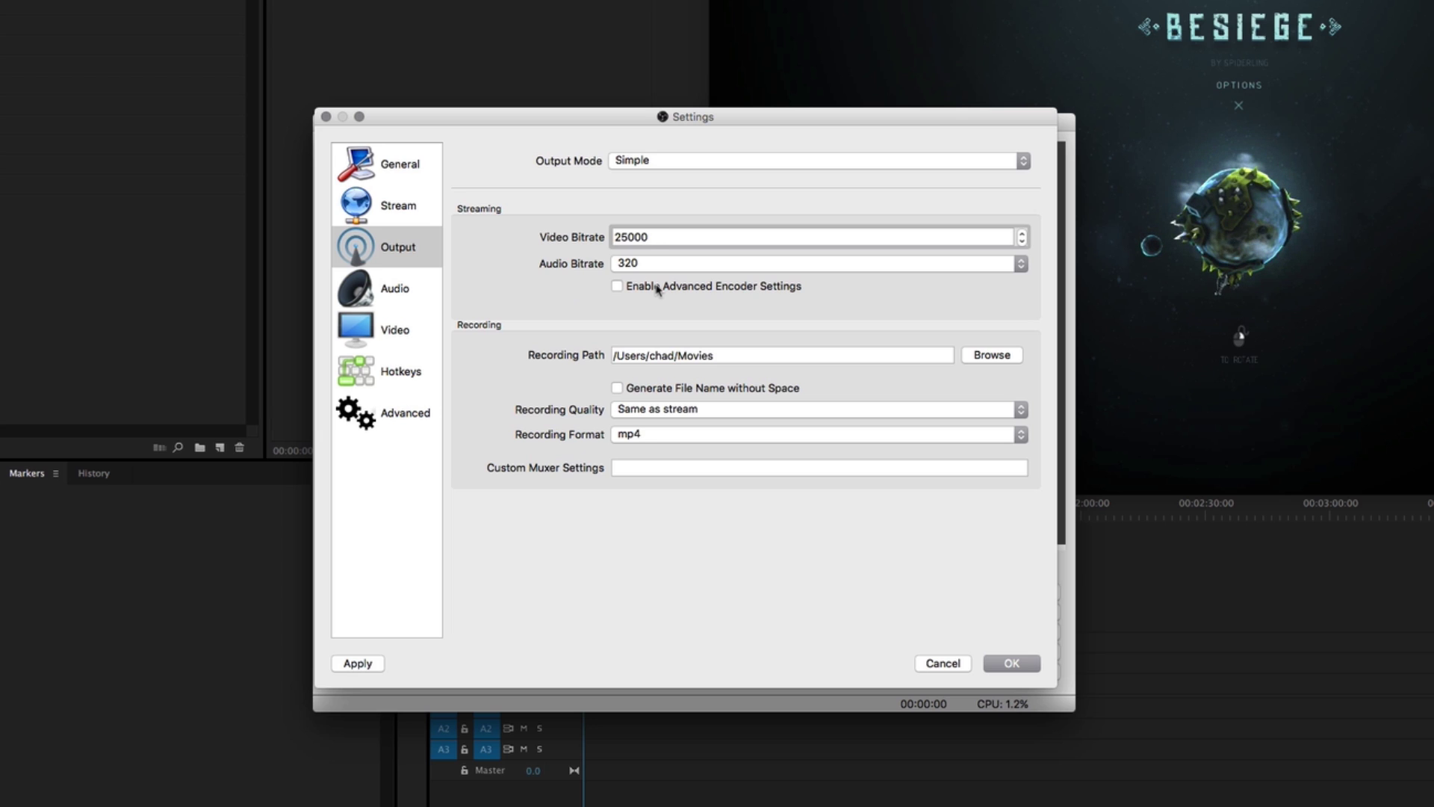
{"action": "left_click", "coordinate": [618, 287]}
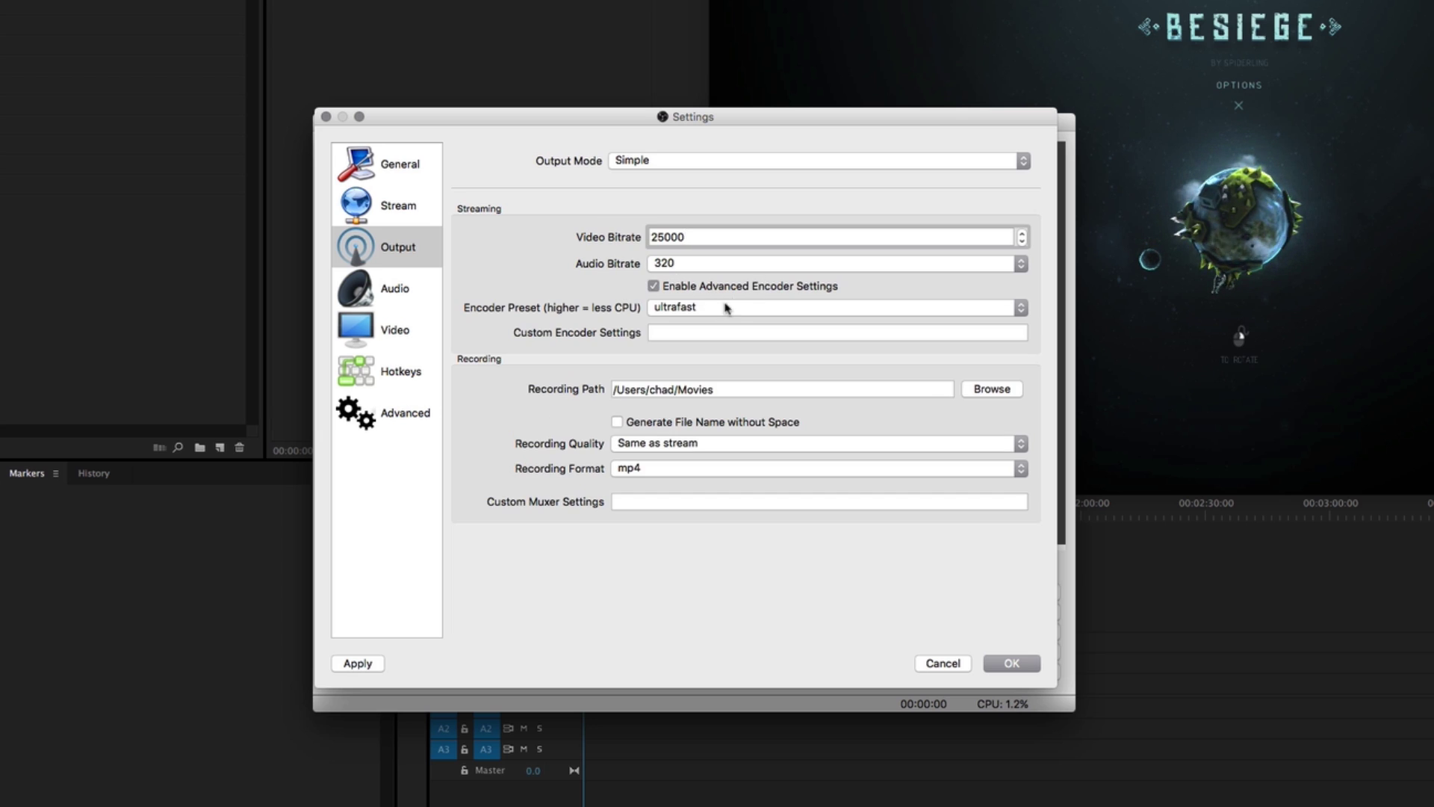
{"action": "left_click", "coordinate": [723, 308]}
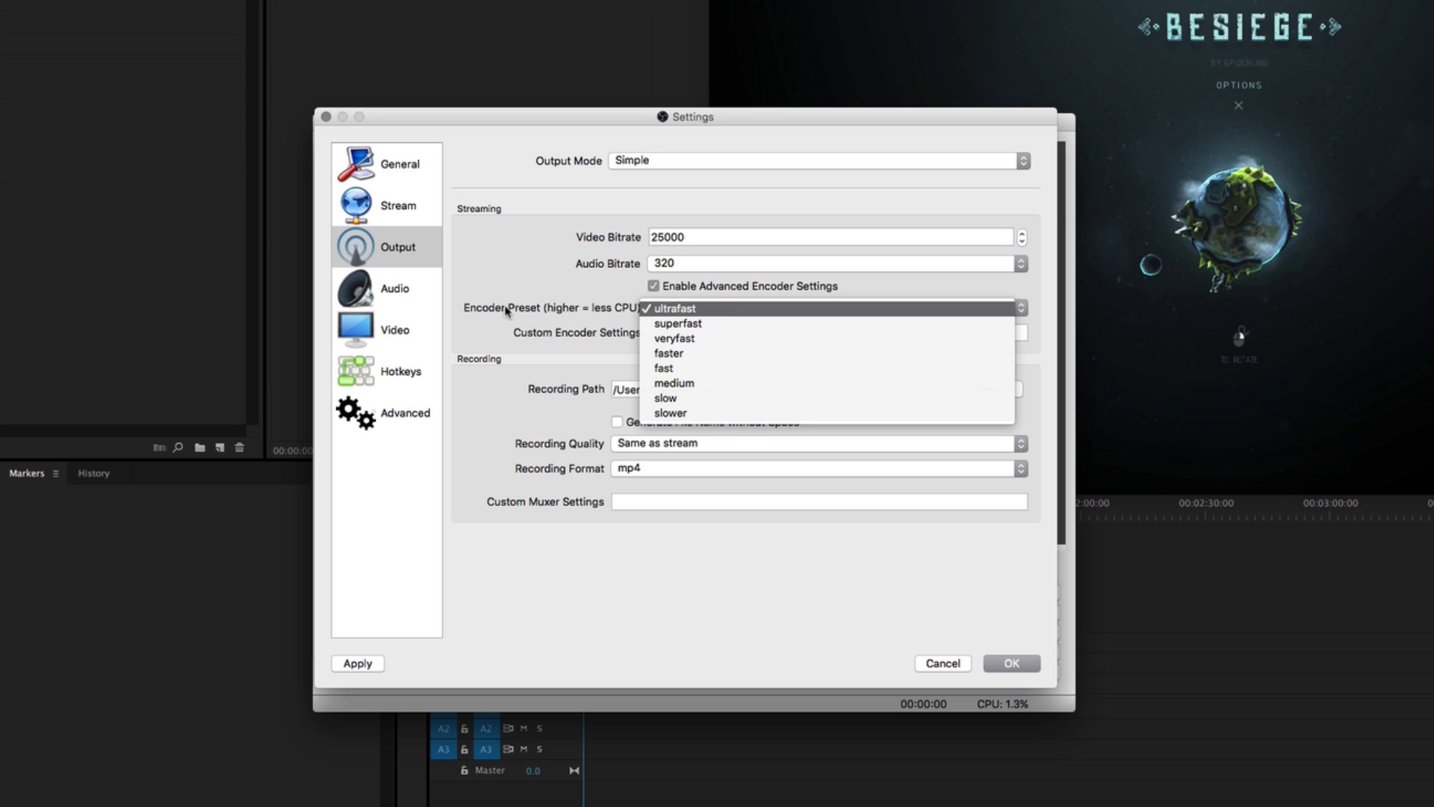
{"action": "left_click", "coordinate": [507, 309]}
{"action": "left_click", "coordinate": [694, 309]}
{"action": "left_click", "coordinate": [697, 309]}
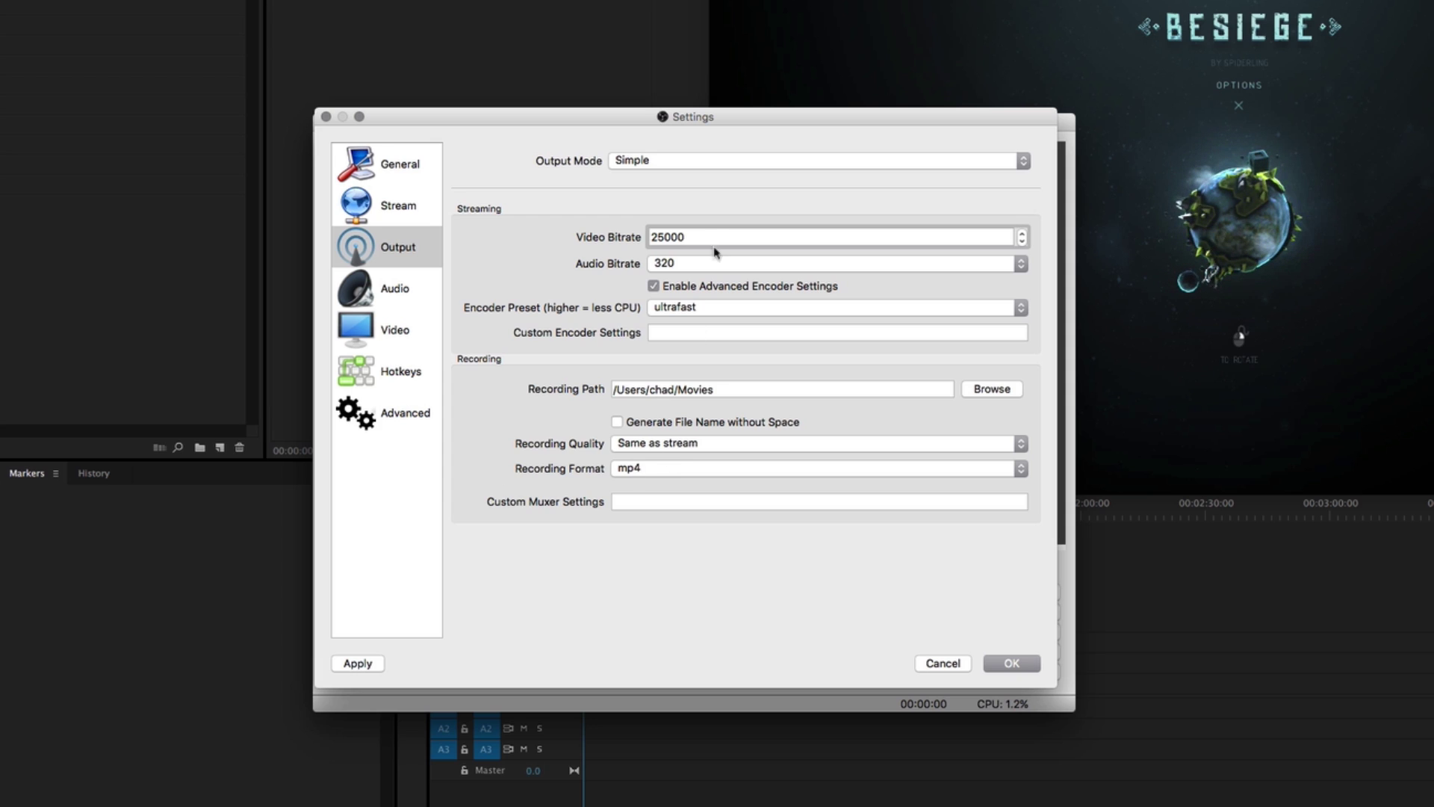
{"action": "left_click_drag", "start_coordinate": [710, 238], "coordinate": [608, 239]}
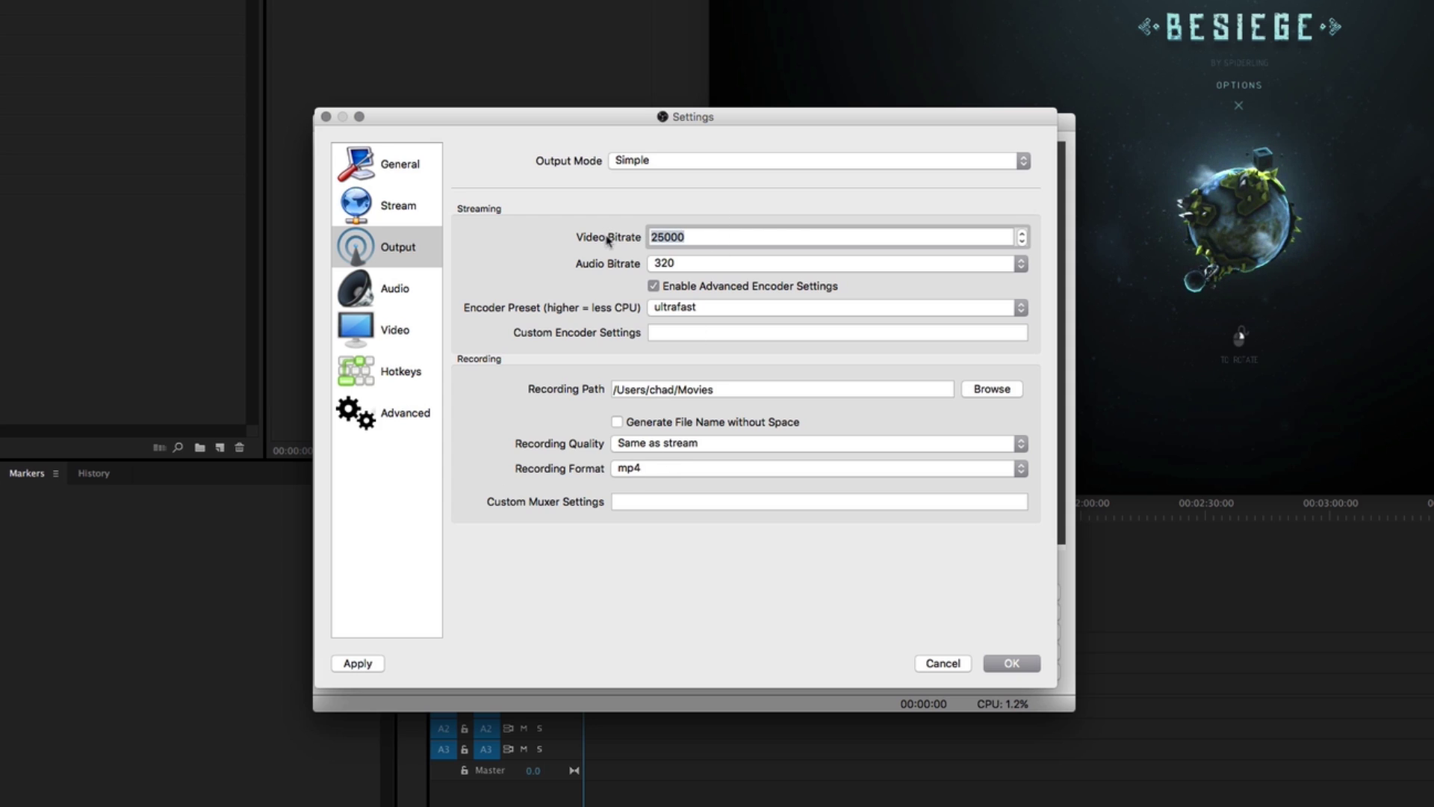
{"action": "left_click", "coordinate": [635, 470]}
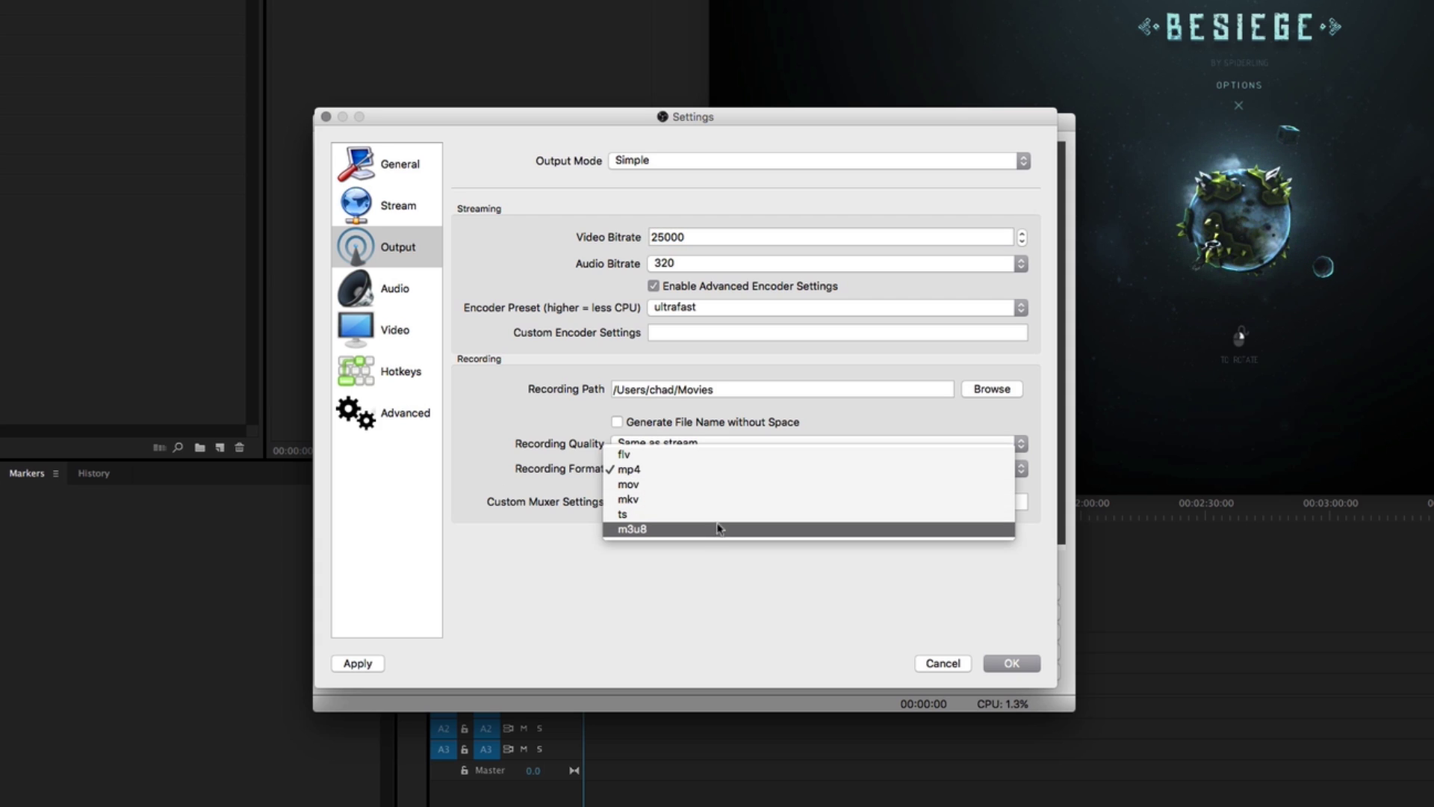
{"action": "left_click", "coordinate": [730, 472]}
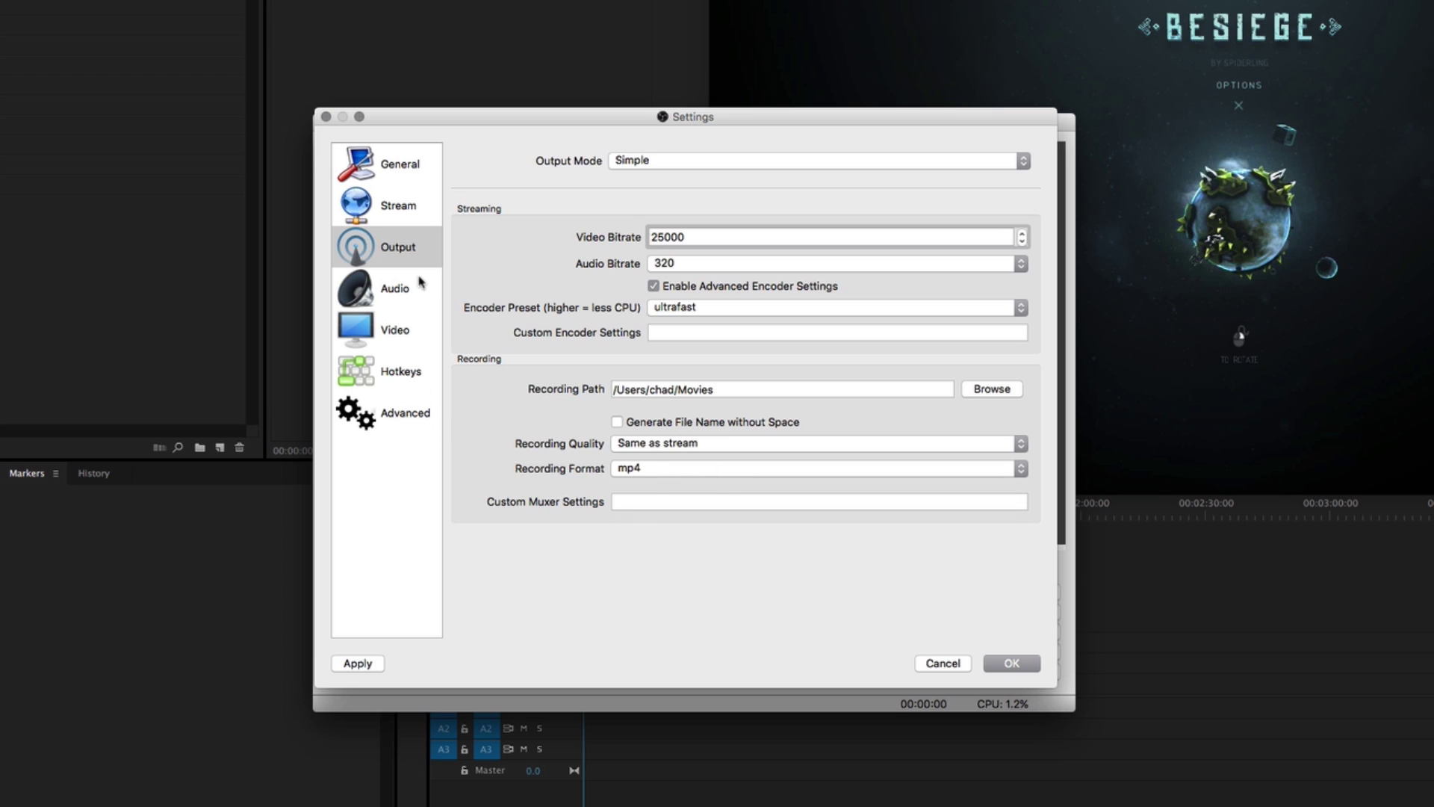
Step: On the Audio settings page, keep the 48khz sample rate and Stereo channels
{"action": "left_click", "coordinate": [410, 301]}
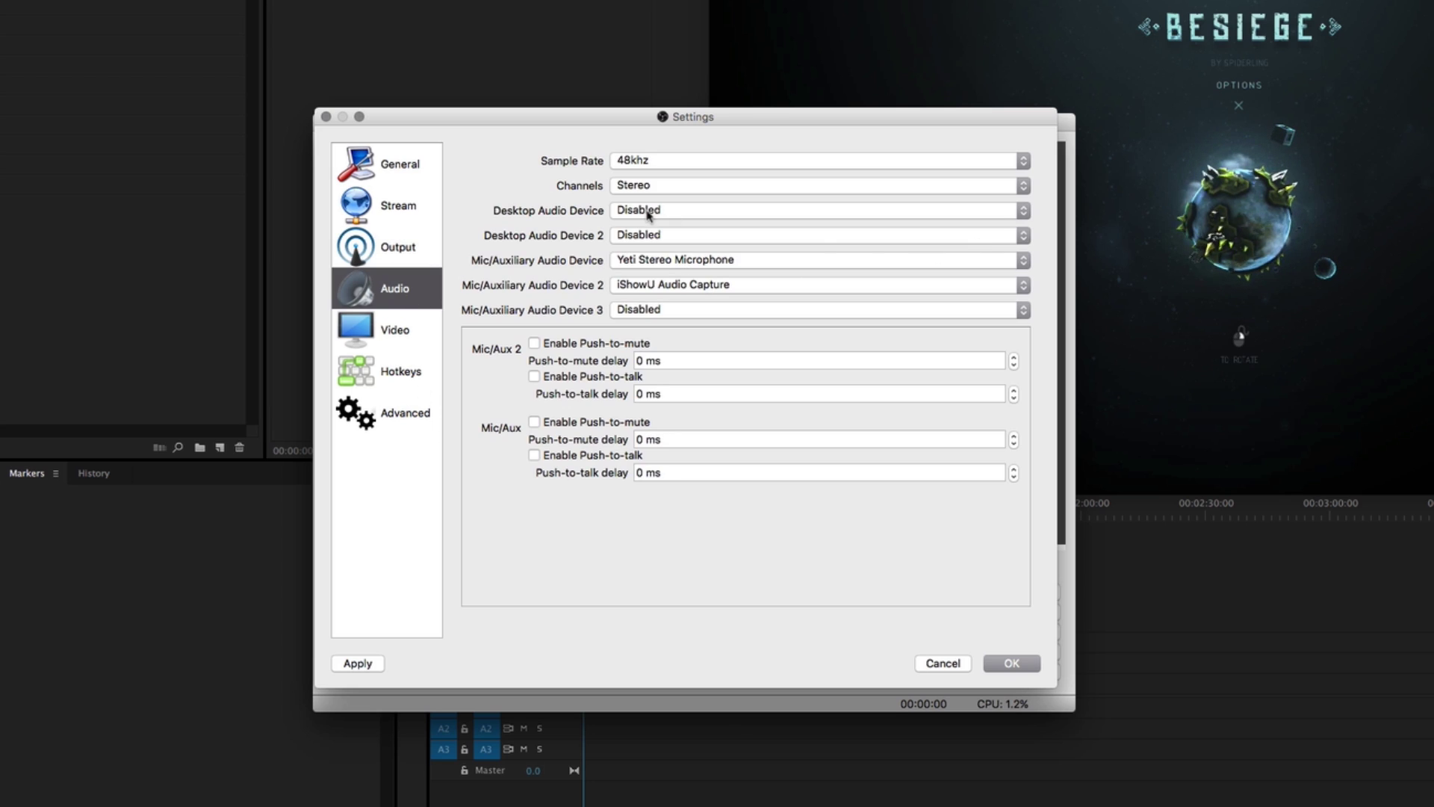
{"action": "left_click", "coordinate": [654, 160]}
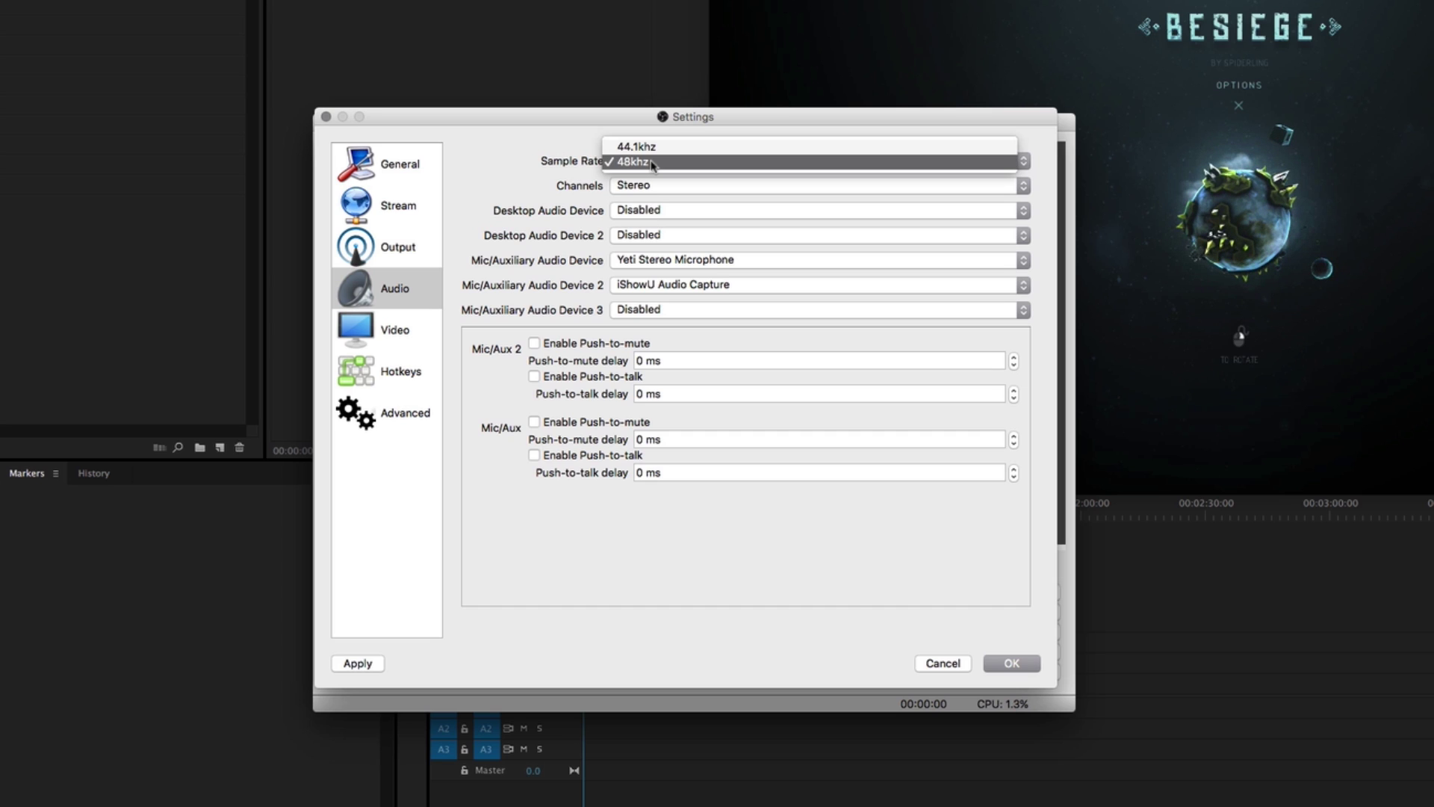
{"action": "left_click", "coordinate": [652, 164]}
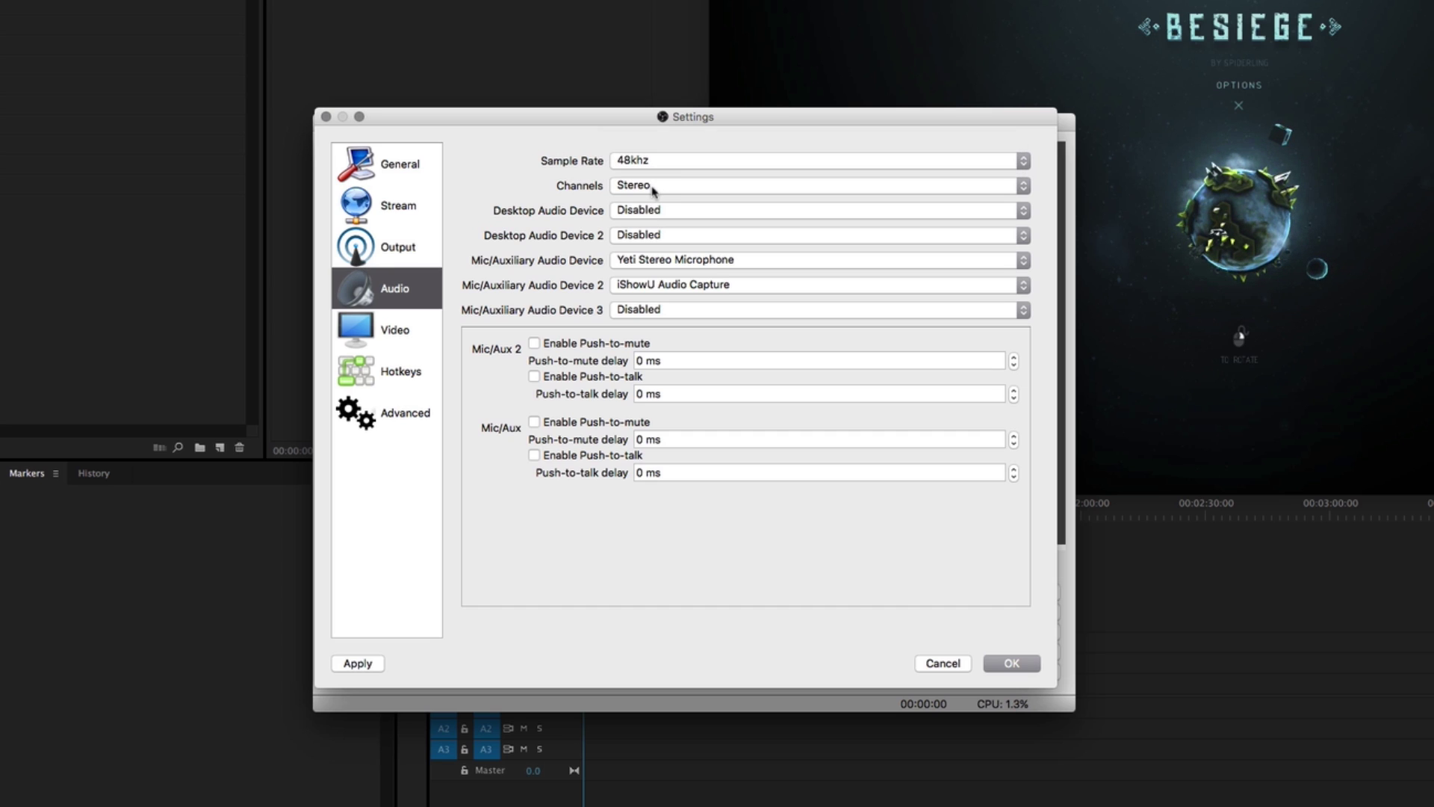
{"action": "left_click", "coordinate": [651, 192]}
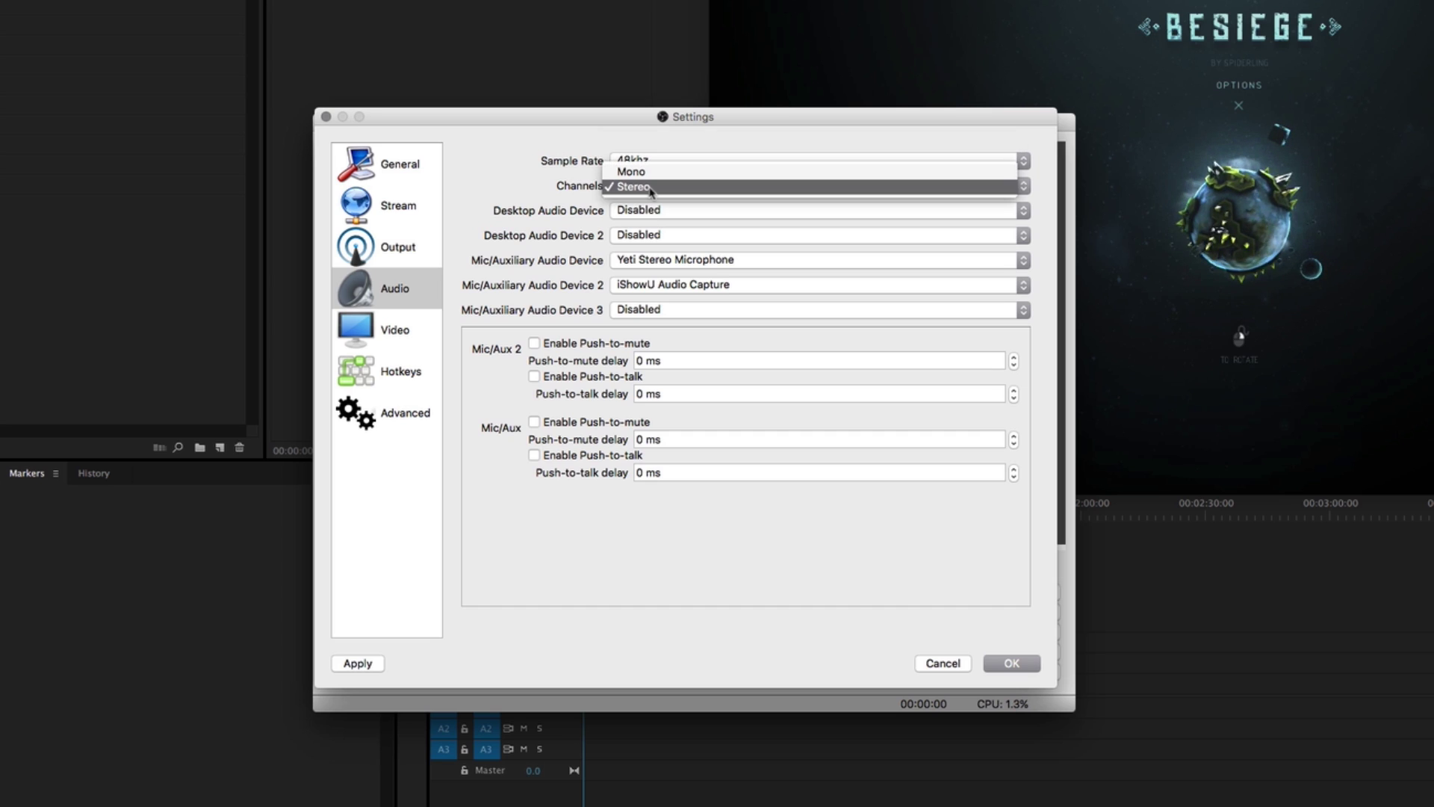
{"action": "left_click", "coordinate": [518, 177]}
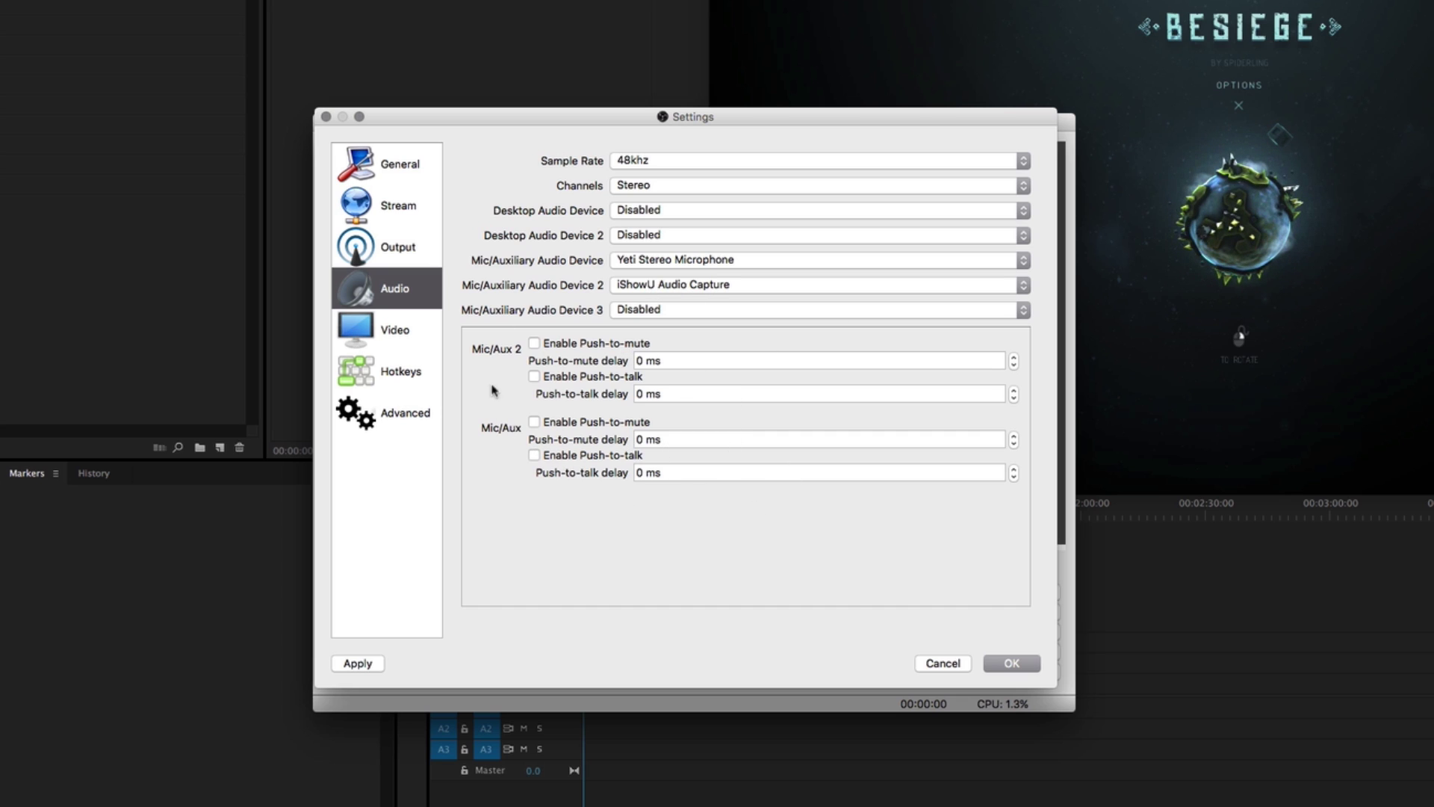
Step: In the Video settings, try the Lanczos downscale filter, then set it back to Bicubic
{"action": "left_click", "coordinate": [404, 327]}
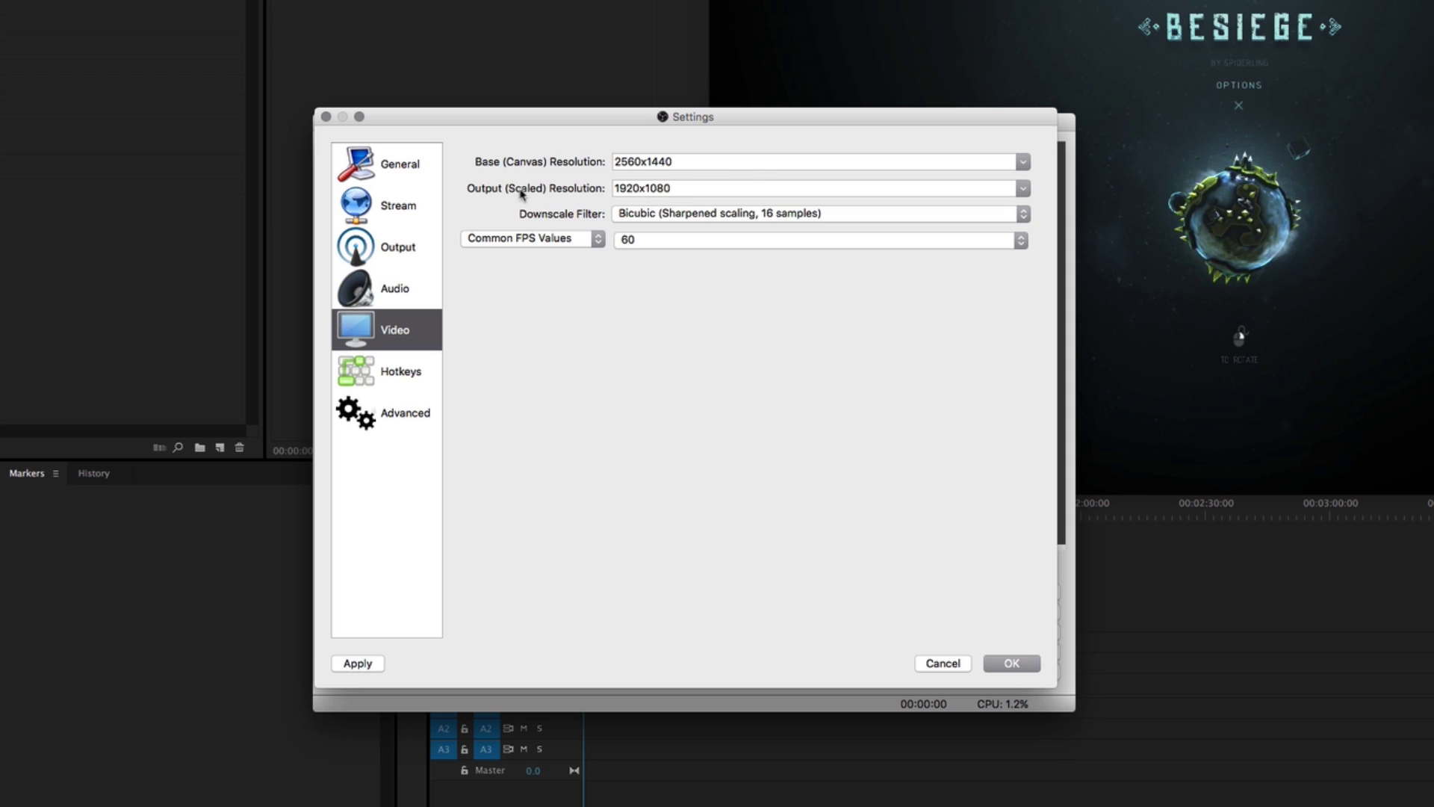
{"action": "left_click", "coordinate": [704, 214]}
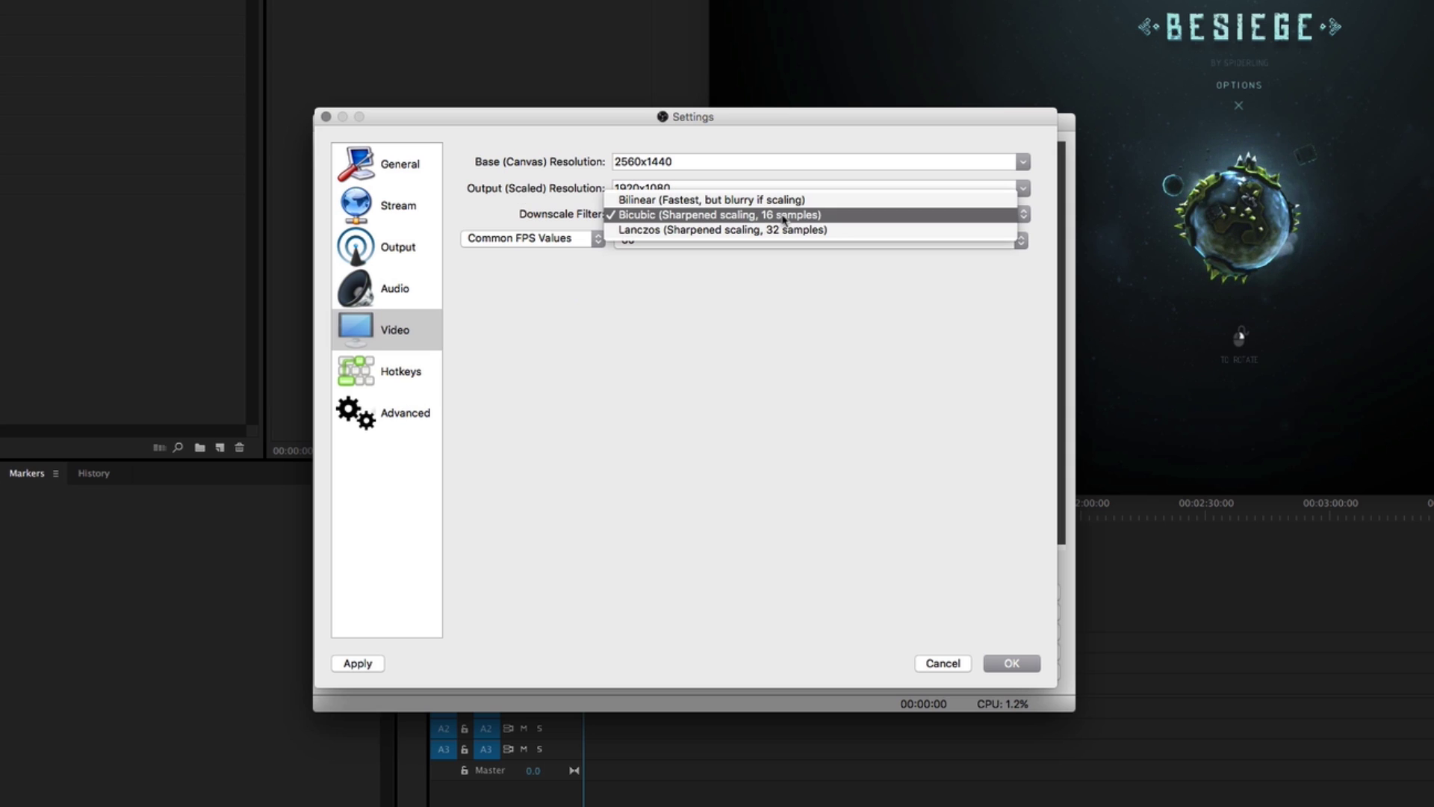
{"action": "left_click", "coordinate": [684, 229]}
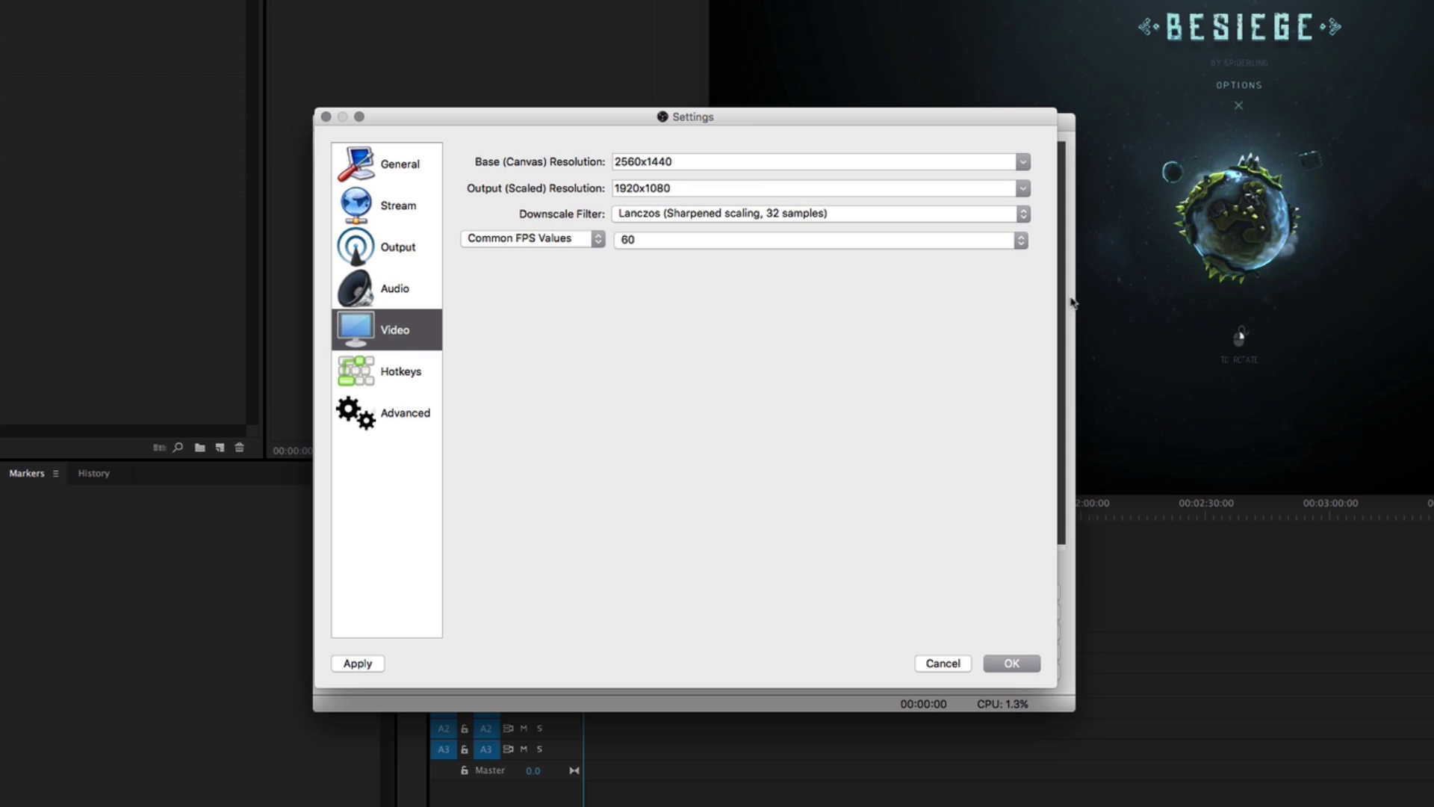
{"action": "left_click", "coordinate": [900, 215]}
{"action": "left_click", "coordinate": [896, 200]}
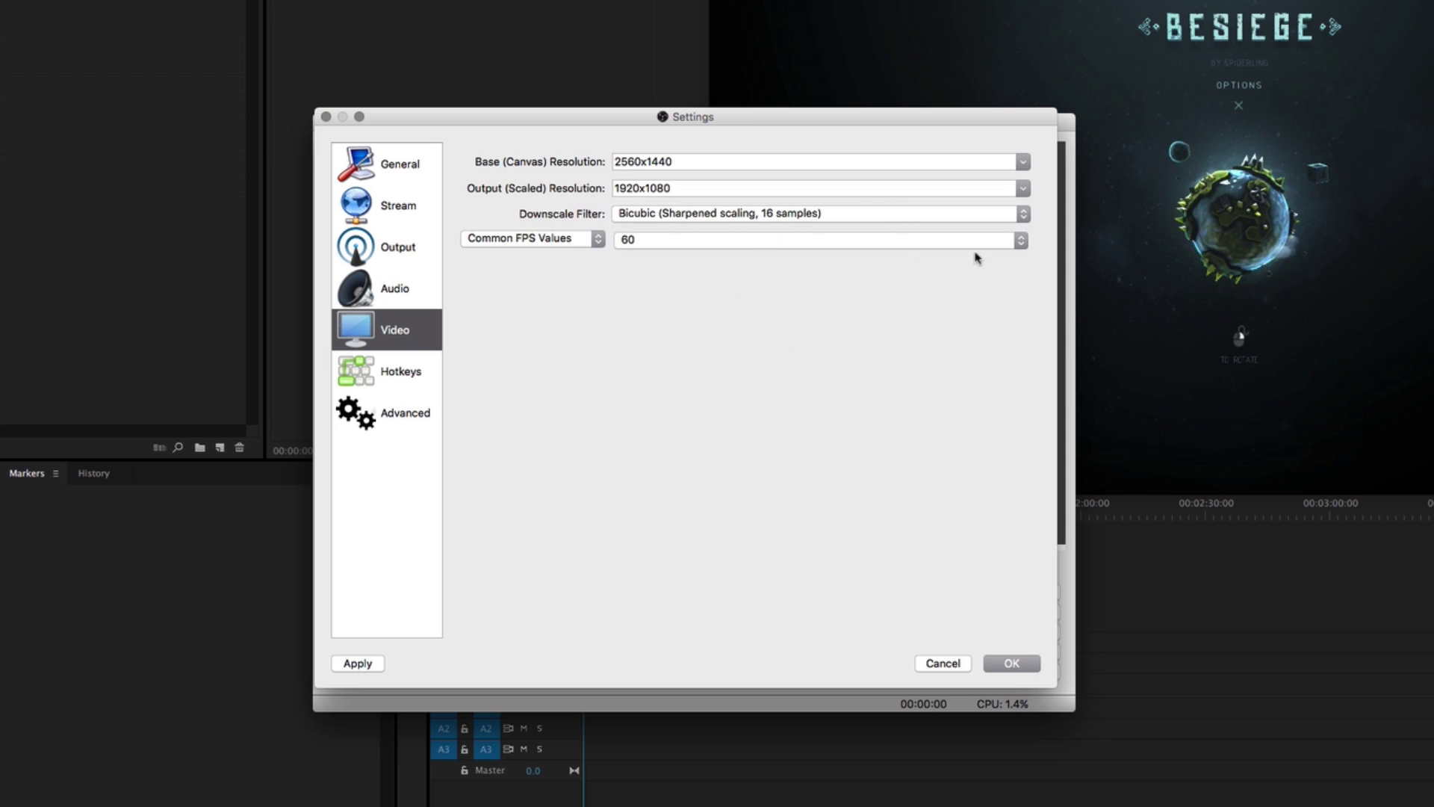
Step: Change the common FPS value from 60 to 30 and save the video settings
{"action": "left_click", "coordinate": [992, 241]}
{"action": "left_click", "coordinate": [822, 362]}
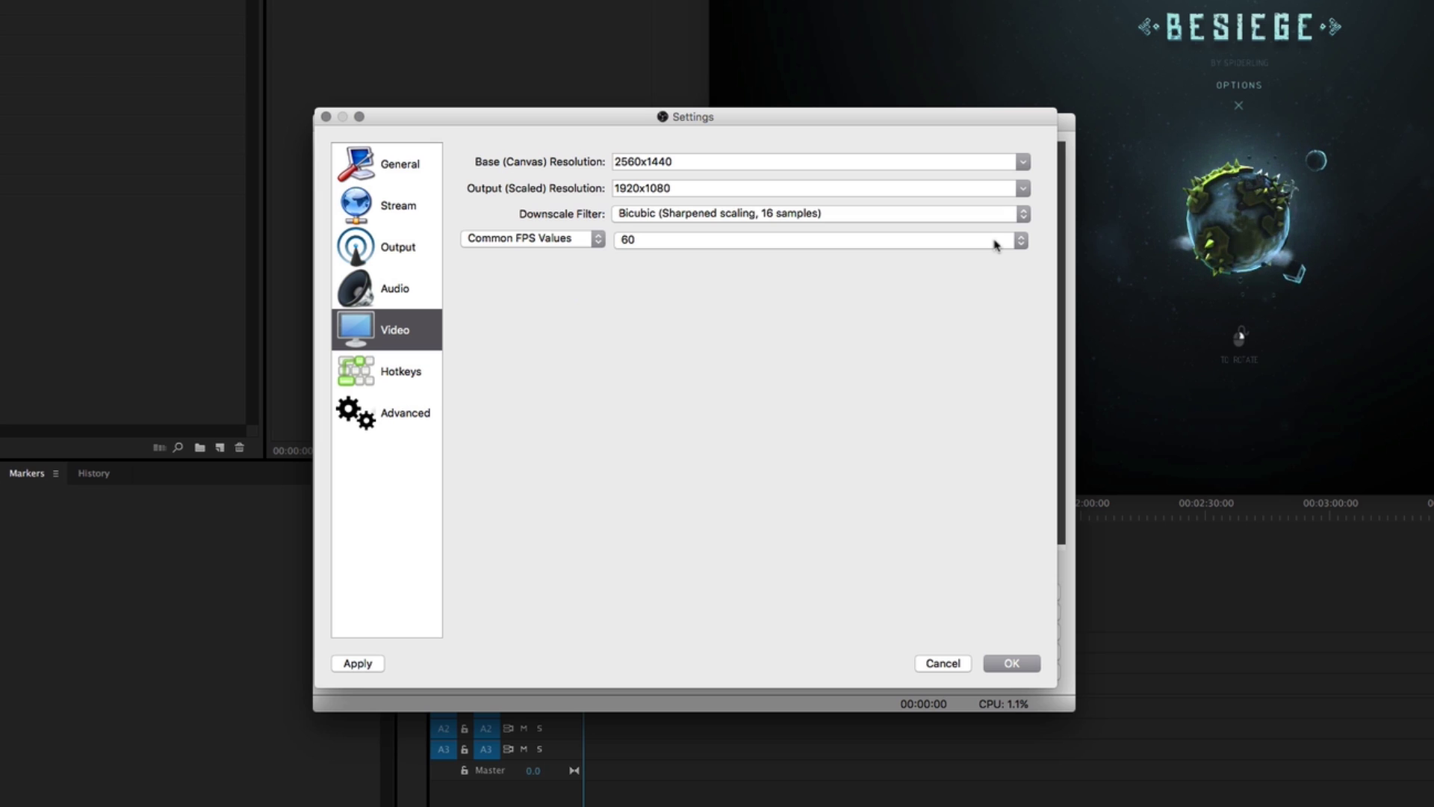
{"action": "left_click", "coordinate": [680, 240]}
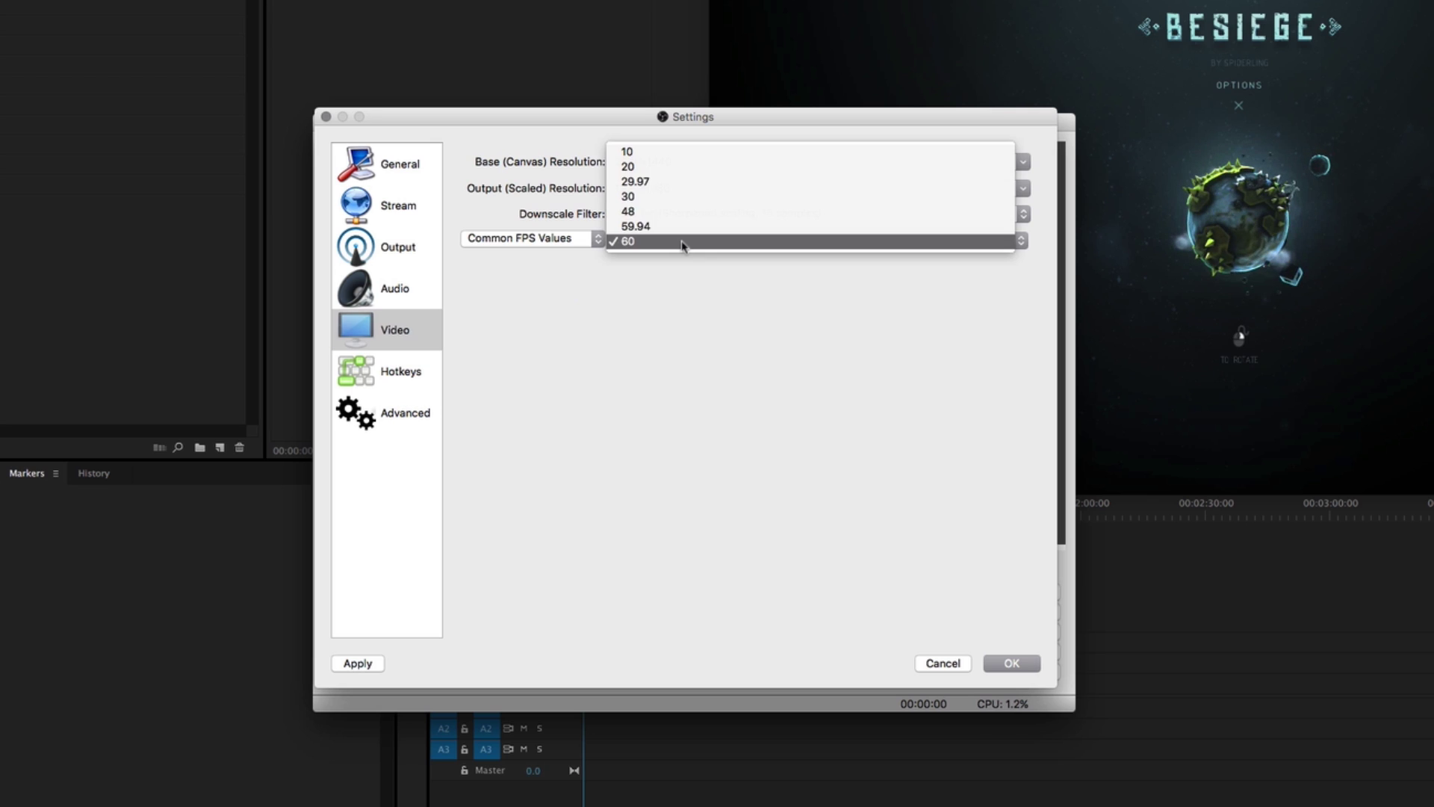
{"action": "left_click", "coordinate": [687, 196]}
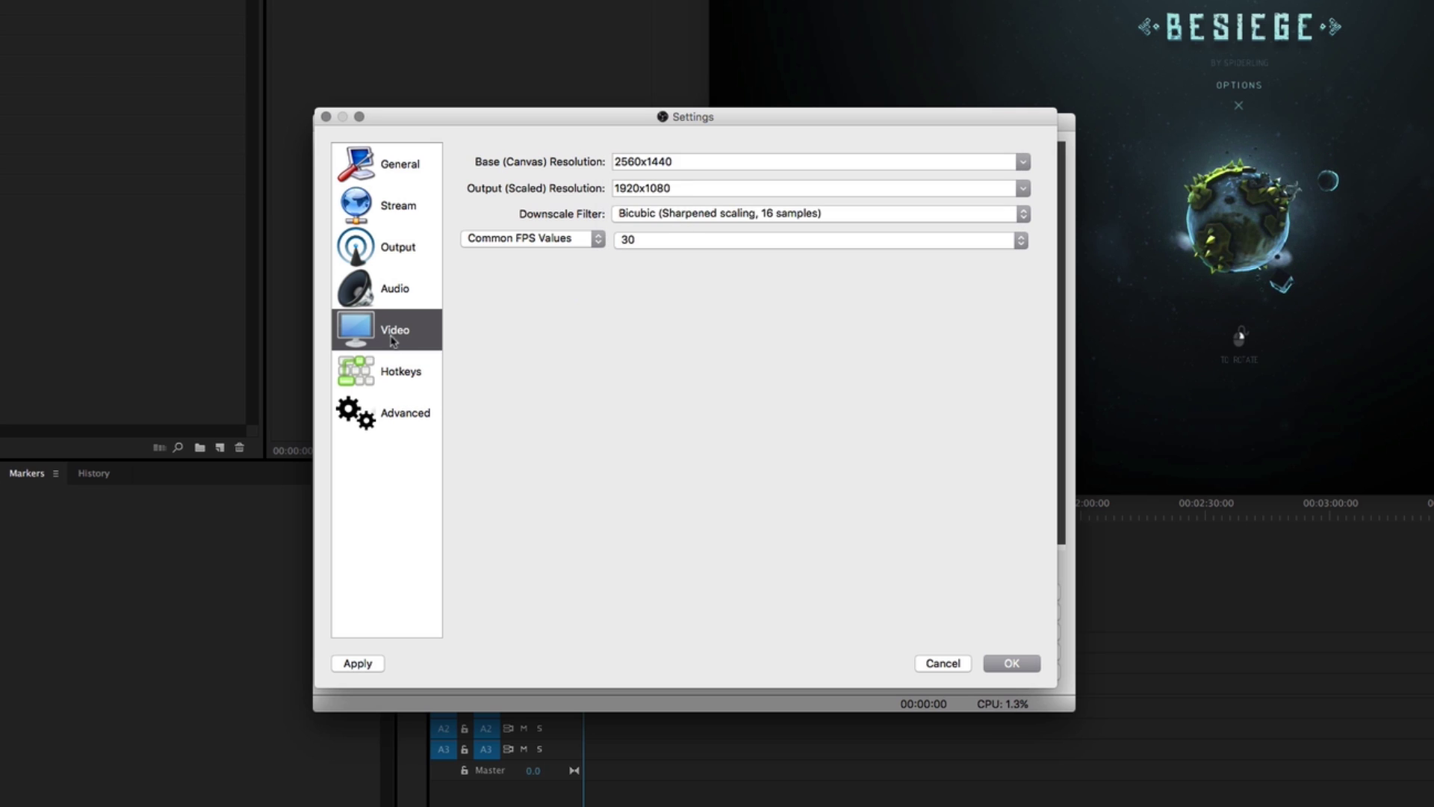
{"action": "left_click", "coordinate": [1037, 667]}
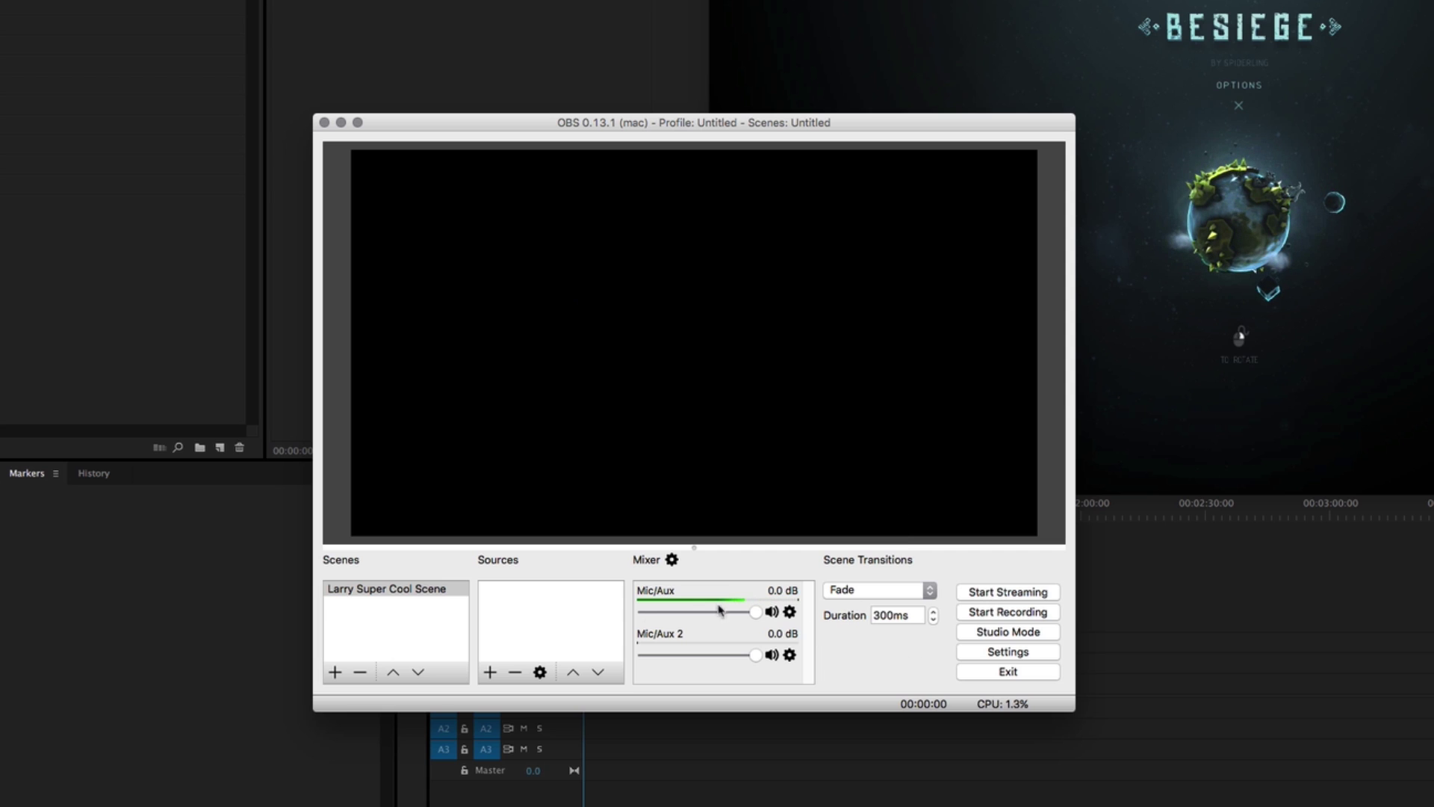
Step: Delete the existing scene from the Scenes list
{"action": "left_click", "coordinate": [377, 614]}
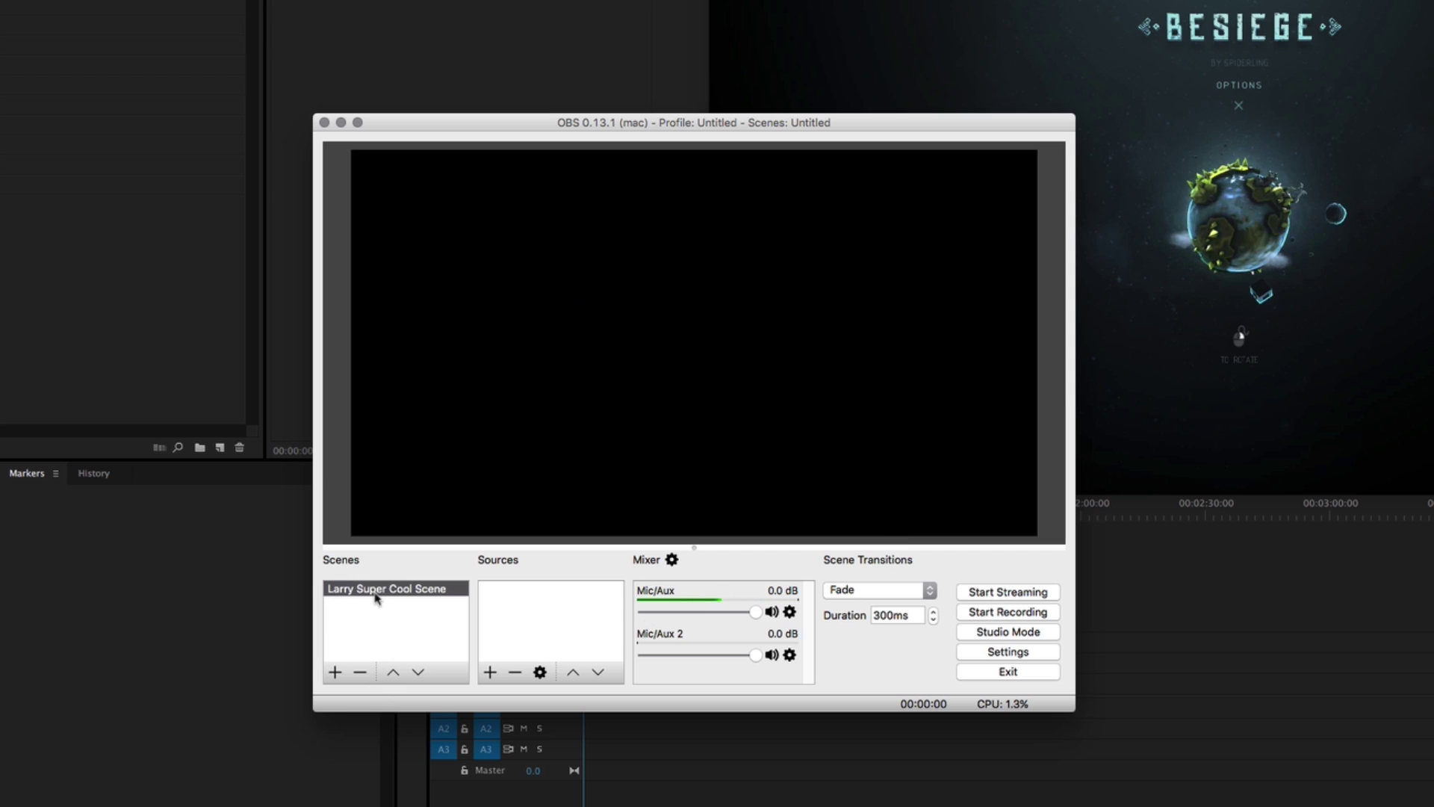
{"action": "left_click", "coordinate": [361, 672]}
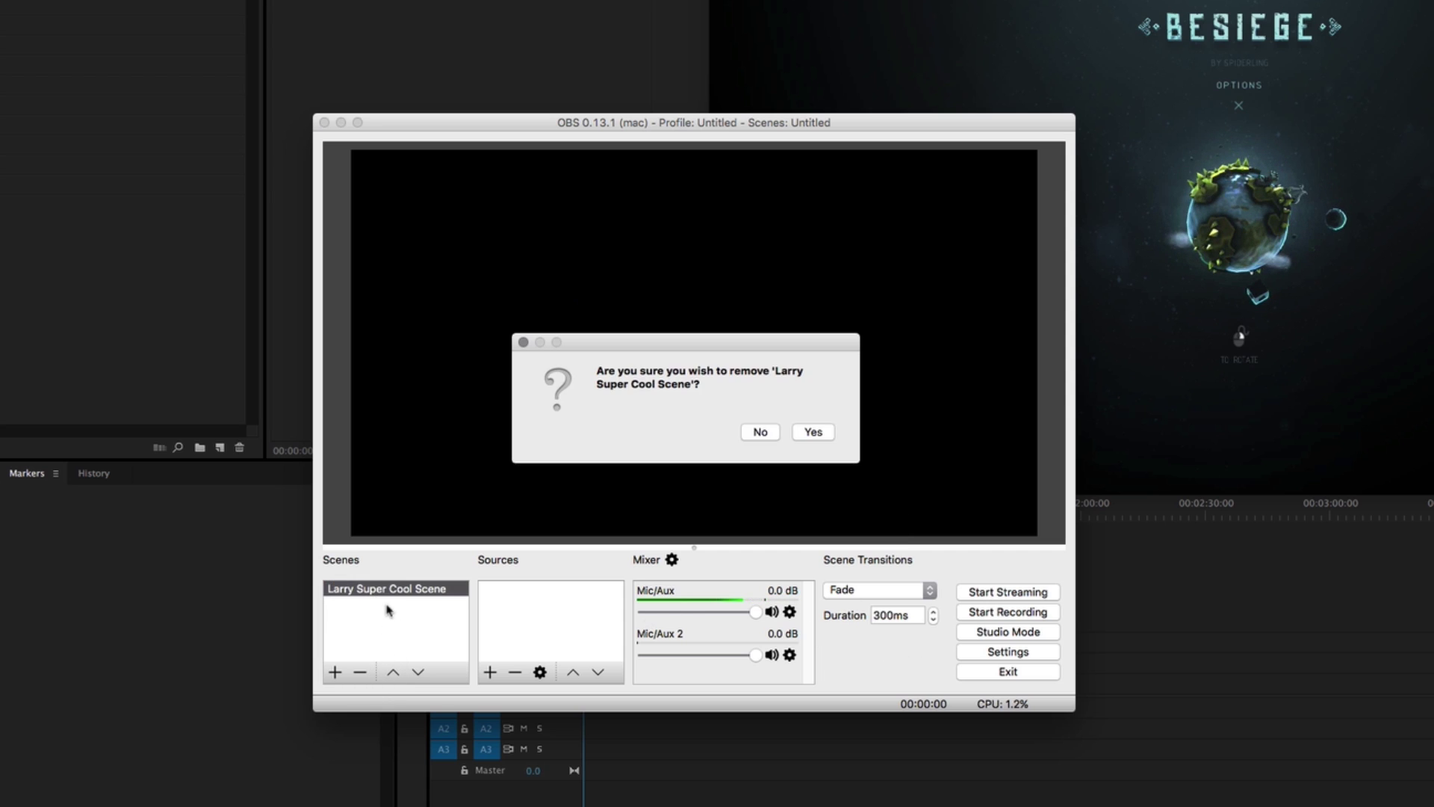
{"action": "left_click", "coordinate": [812, 432]}
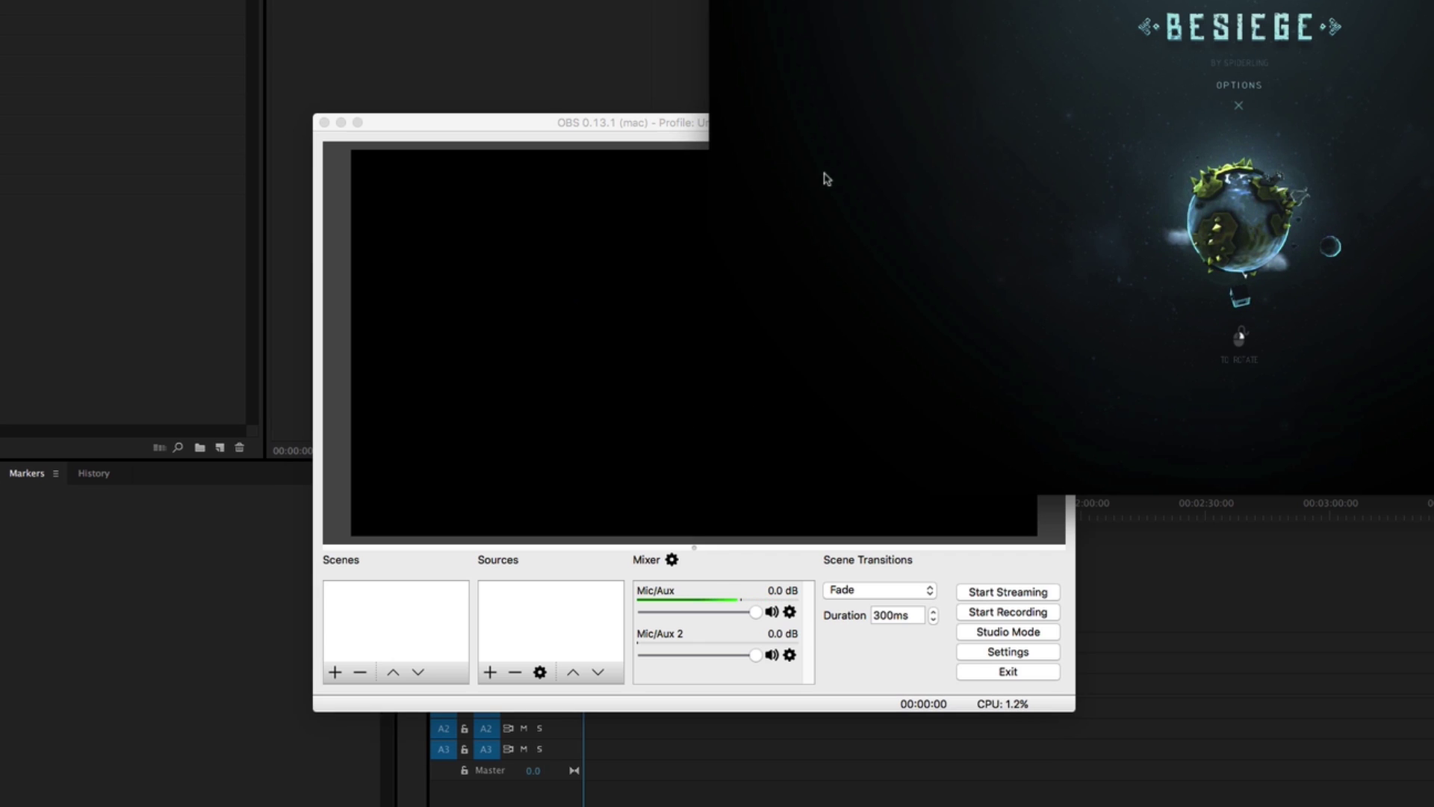
Step: Create a new empty scene titled with the user's name plus 'Super Awesome Recording Scene'
{"action": "left_click", "coordinate": [640, 291]}
{"action": "left_click_drag", "start_coordinate": [676, 124], "coordinate": [675, 101]}
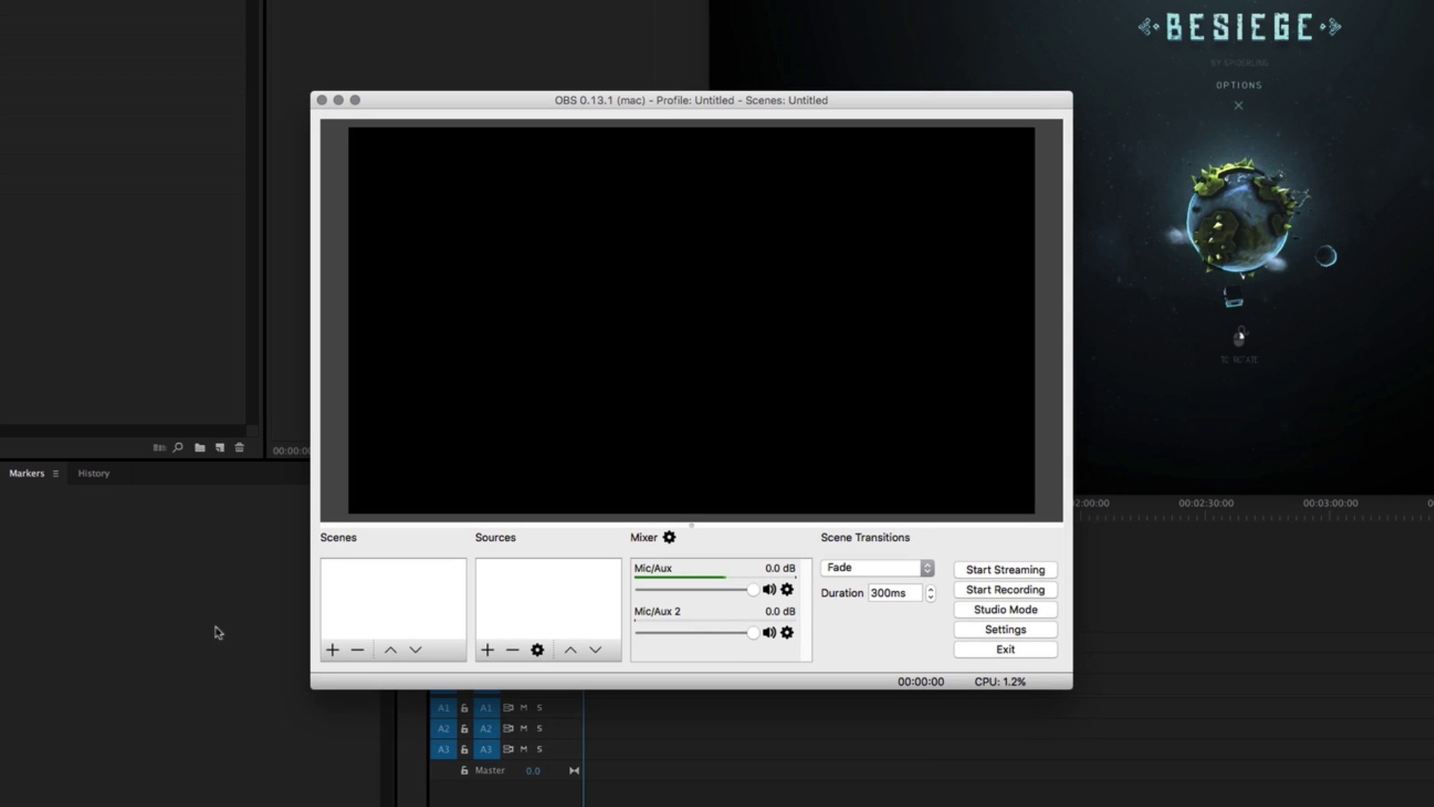
{"action": "left_click", "coordinate": [333, 650]}
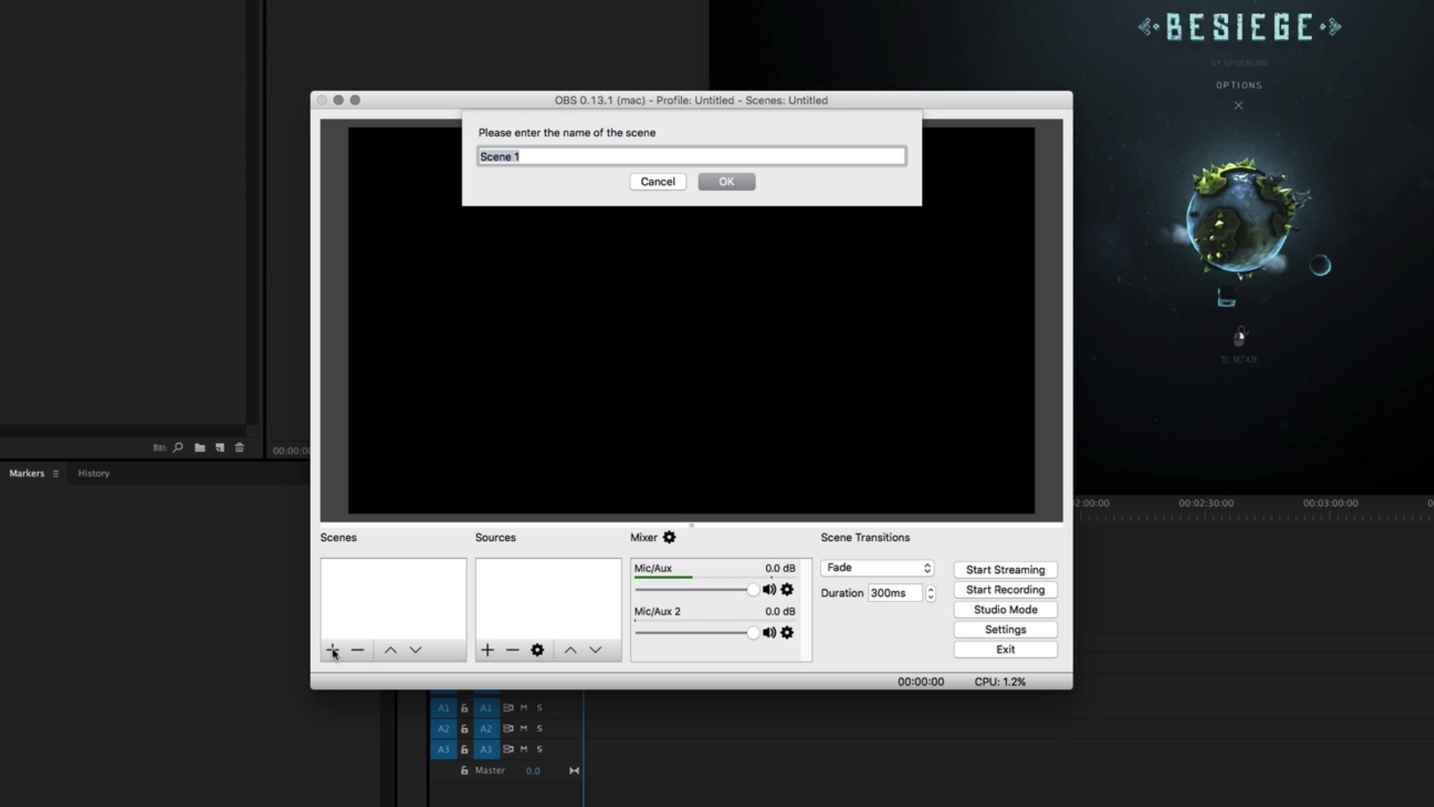
{"action": "type", "text": "Larry S"}
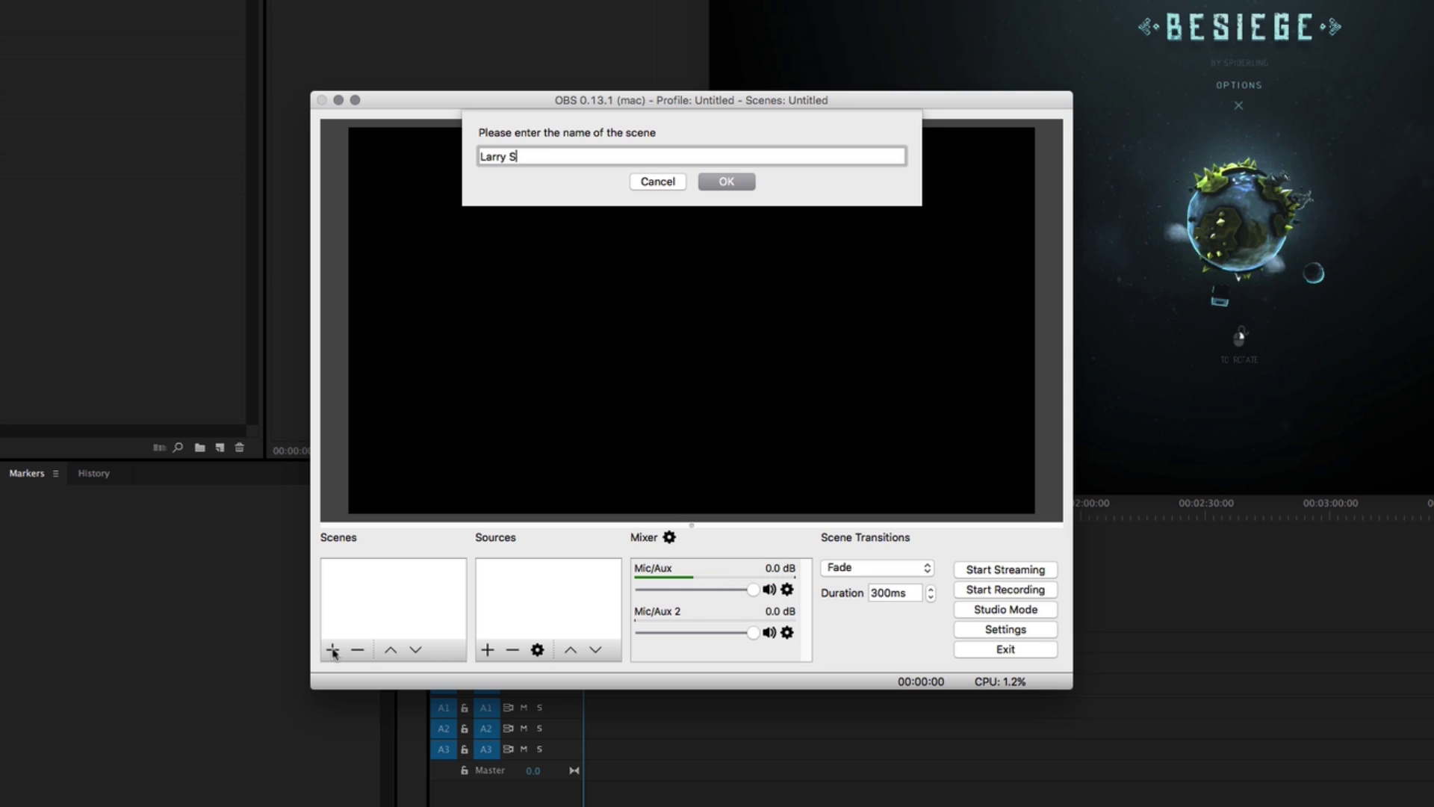
{"action": "type", "text": "uper Awesome Rec"}
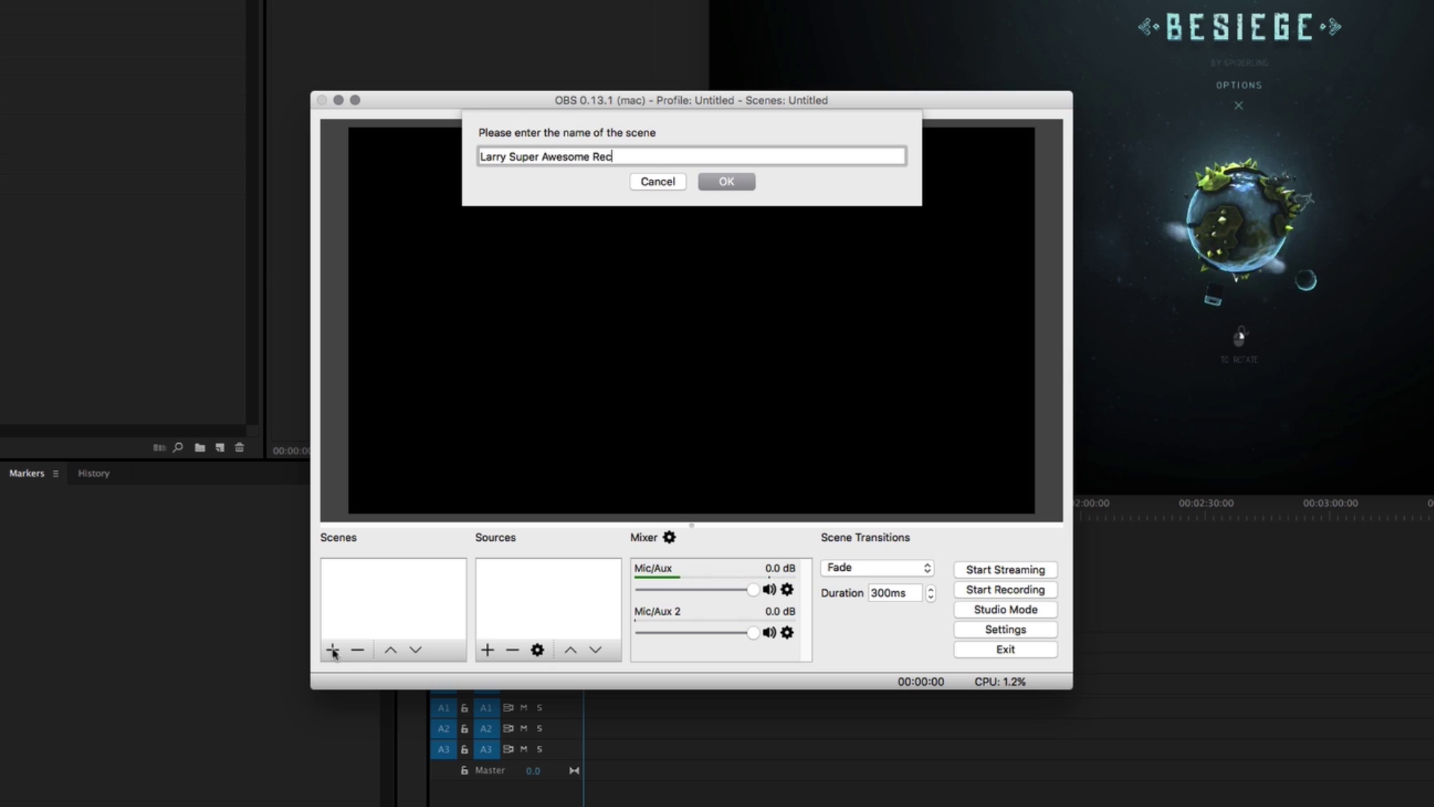
{"action": "type", "text": "ording Scene"}
{"action": "key", "text": "Return"}
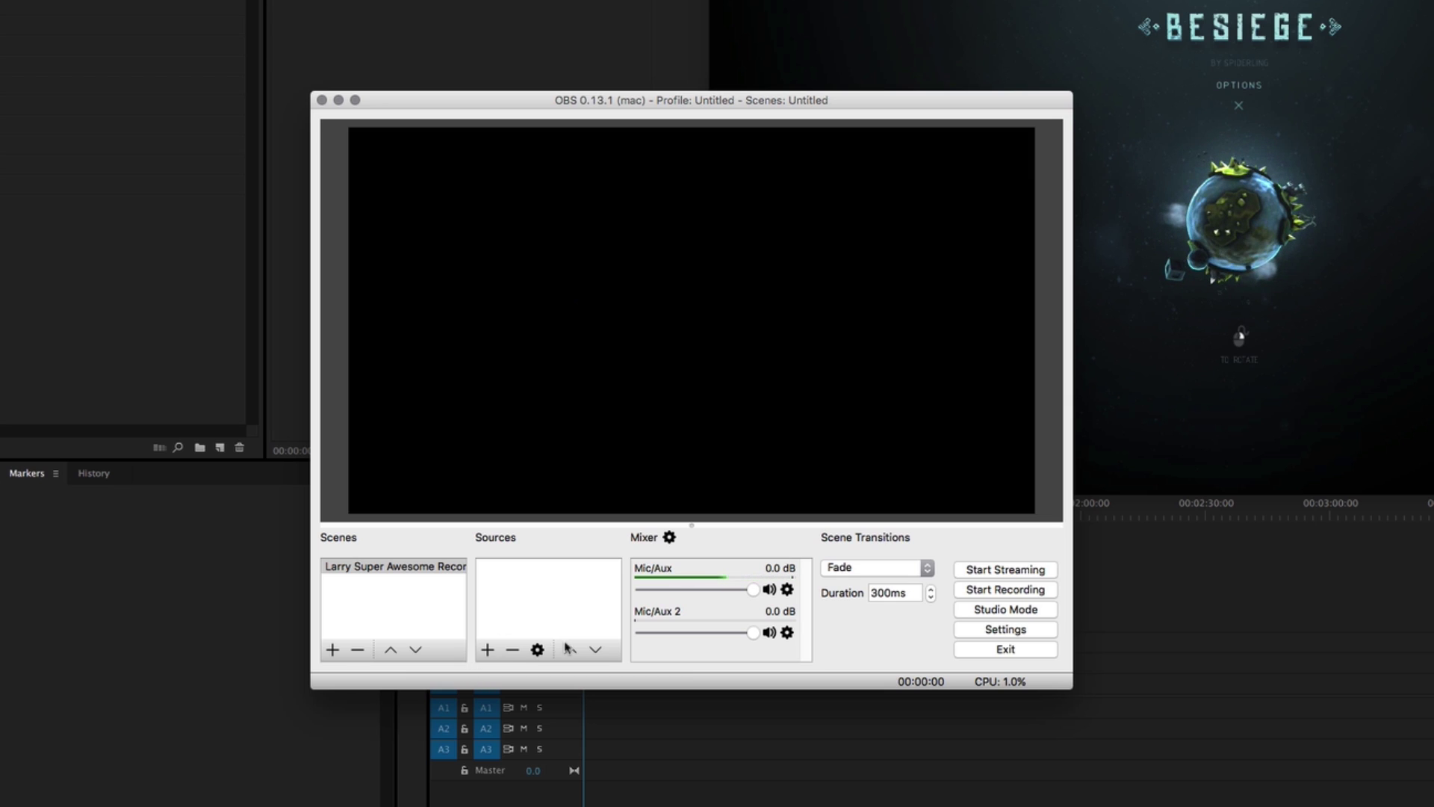
Step: Briefly check the Besiege game's options, then open the Sources add-source menu in OBS
{"action": "left_click", "coordinate": [490, 651]}
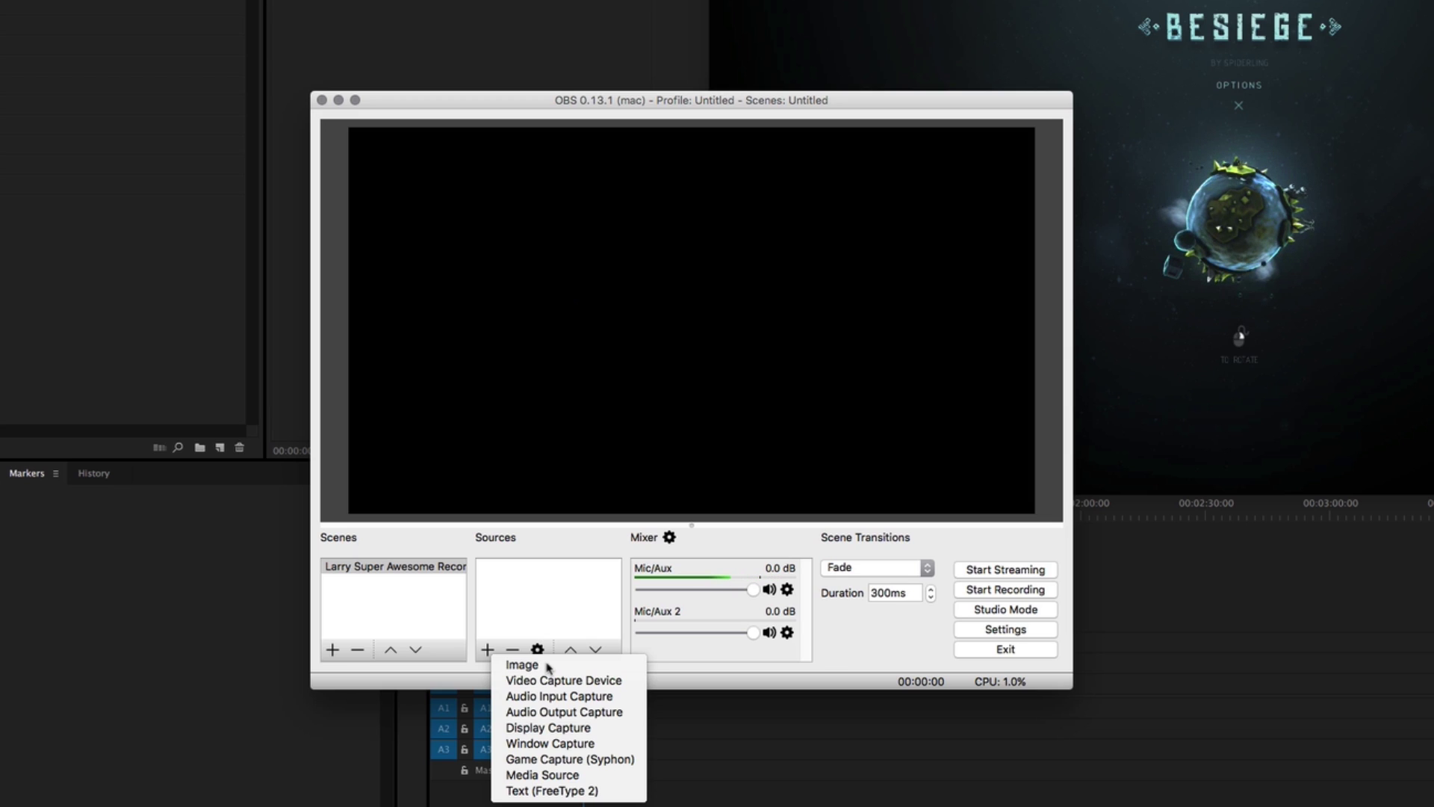
{"action": "left_click", "coordinate": [543, 599]}
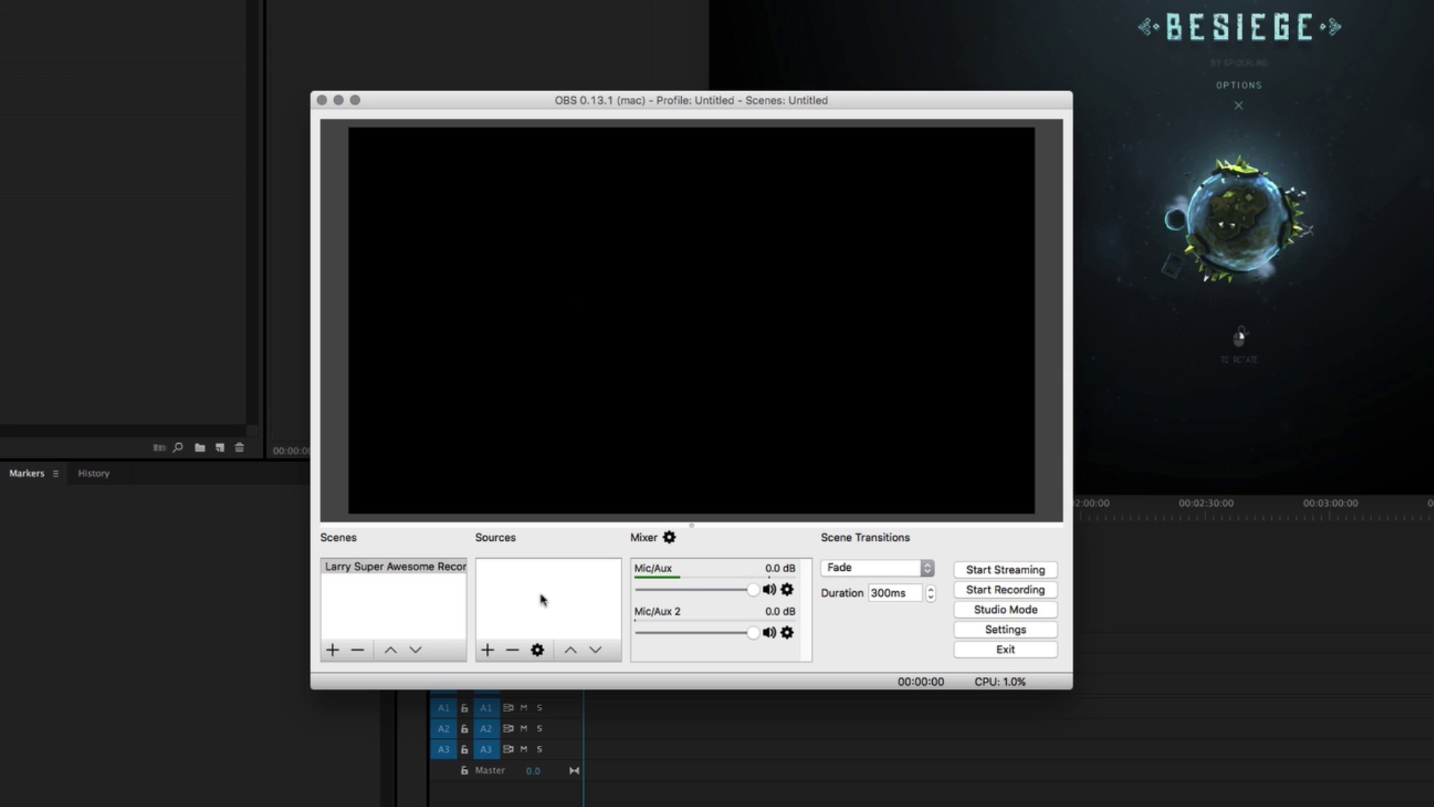
{"action": "left_click", "coordinate": [1201, 112]}
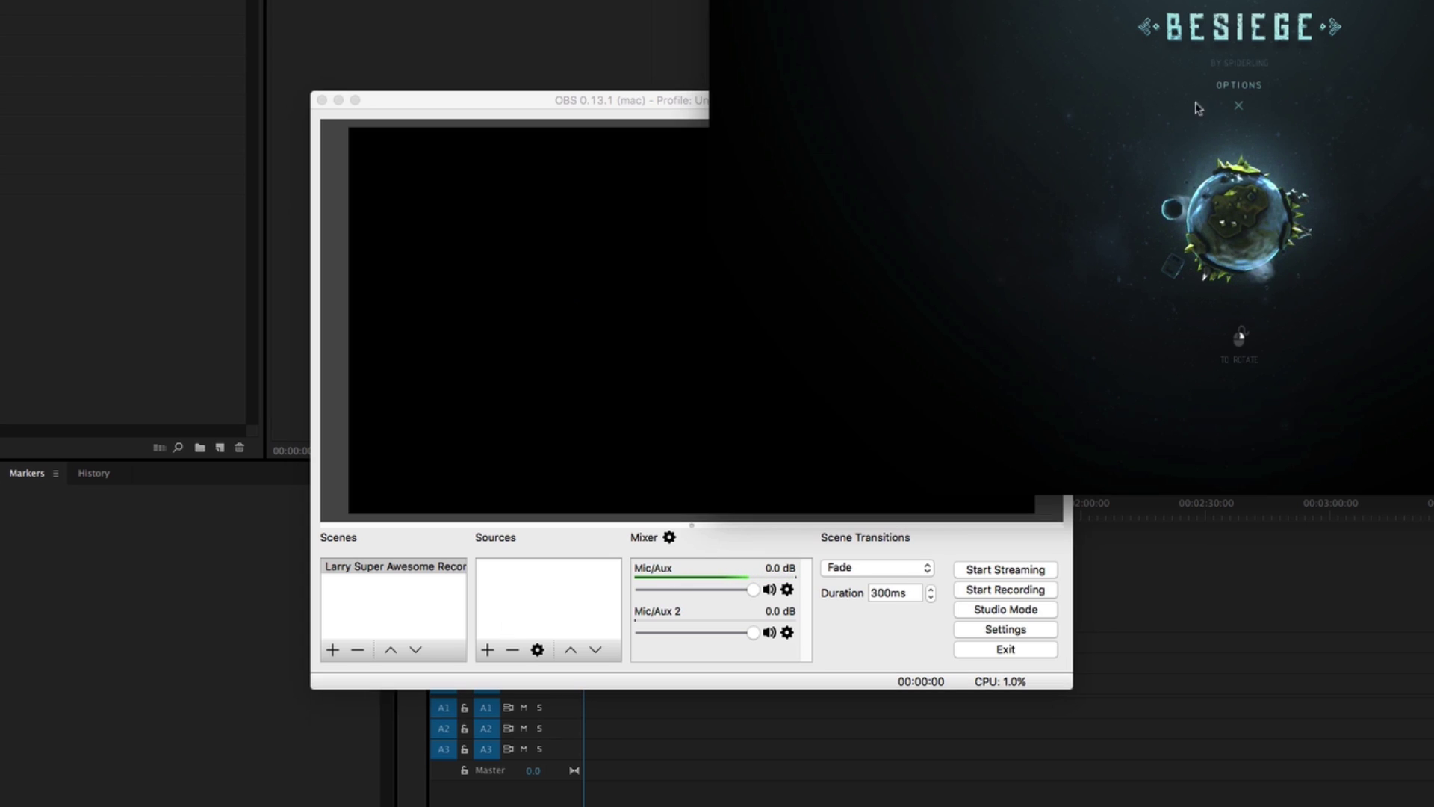
{"action": "left_click", "coordinate": [1216, 88]}
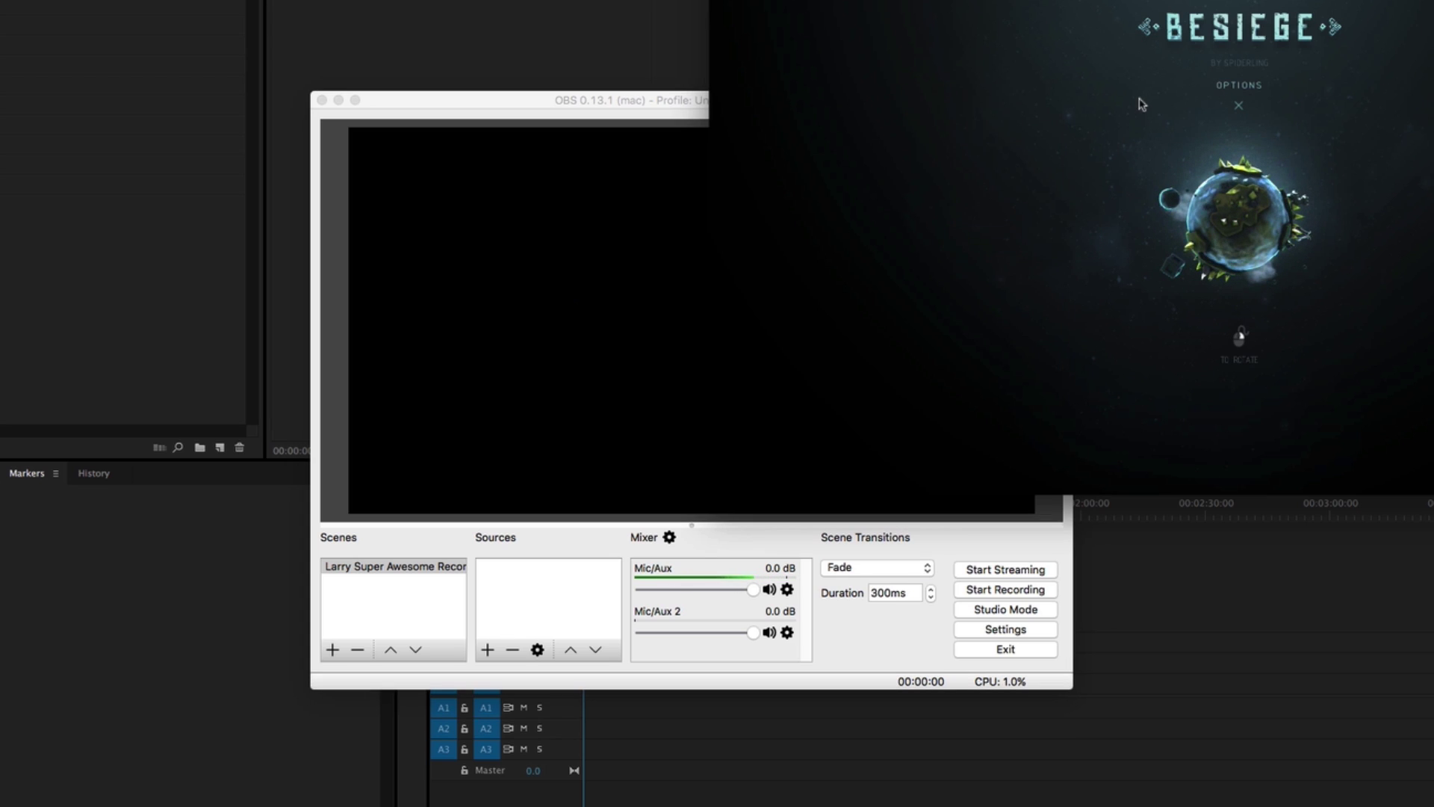
{"action": "left_click", "coordinate": [586, 587]}
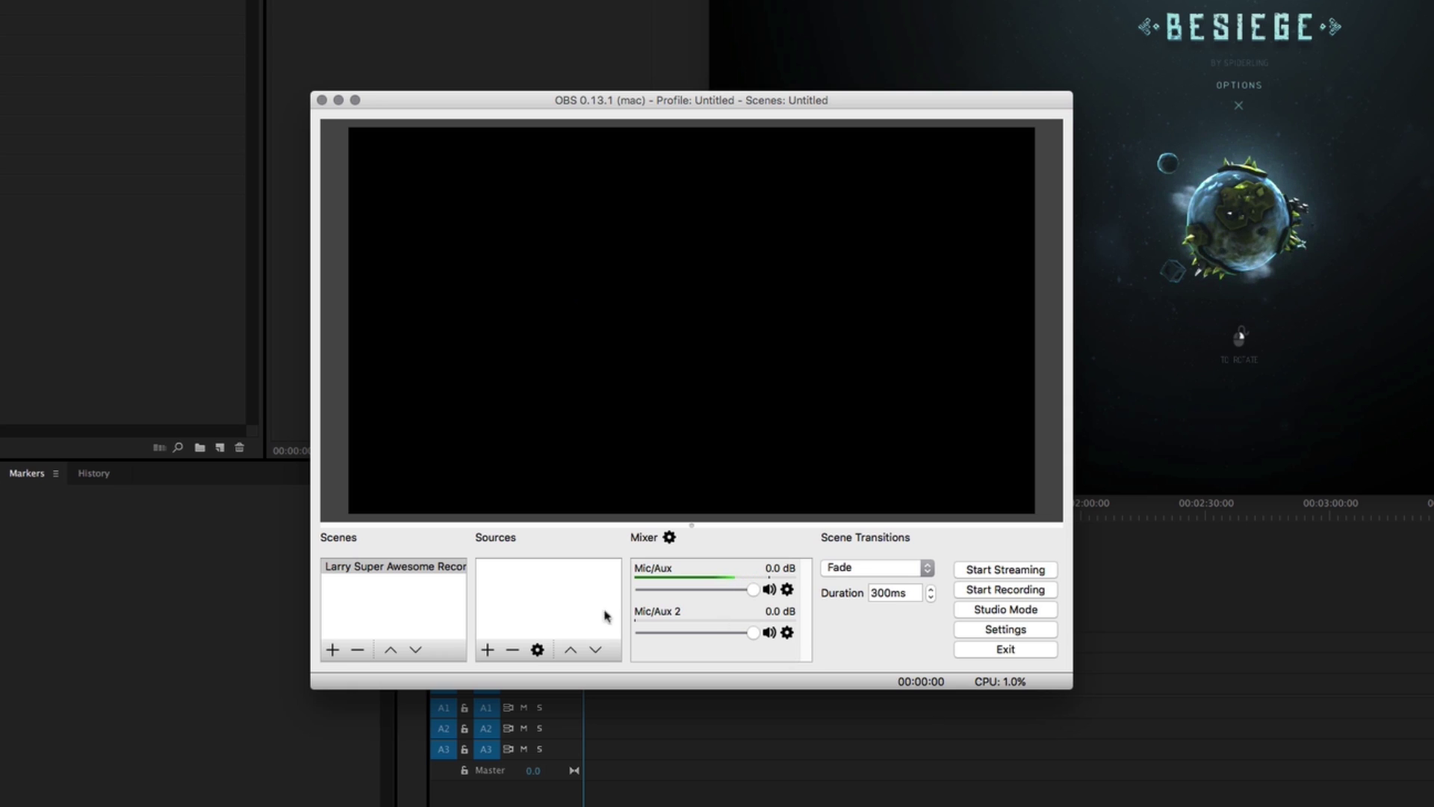
{"action": "left_click", "coordinate": [487, 649]}
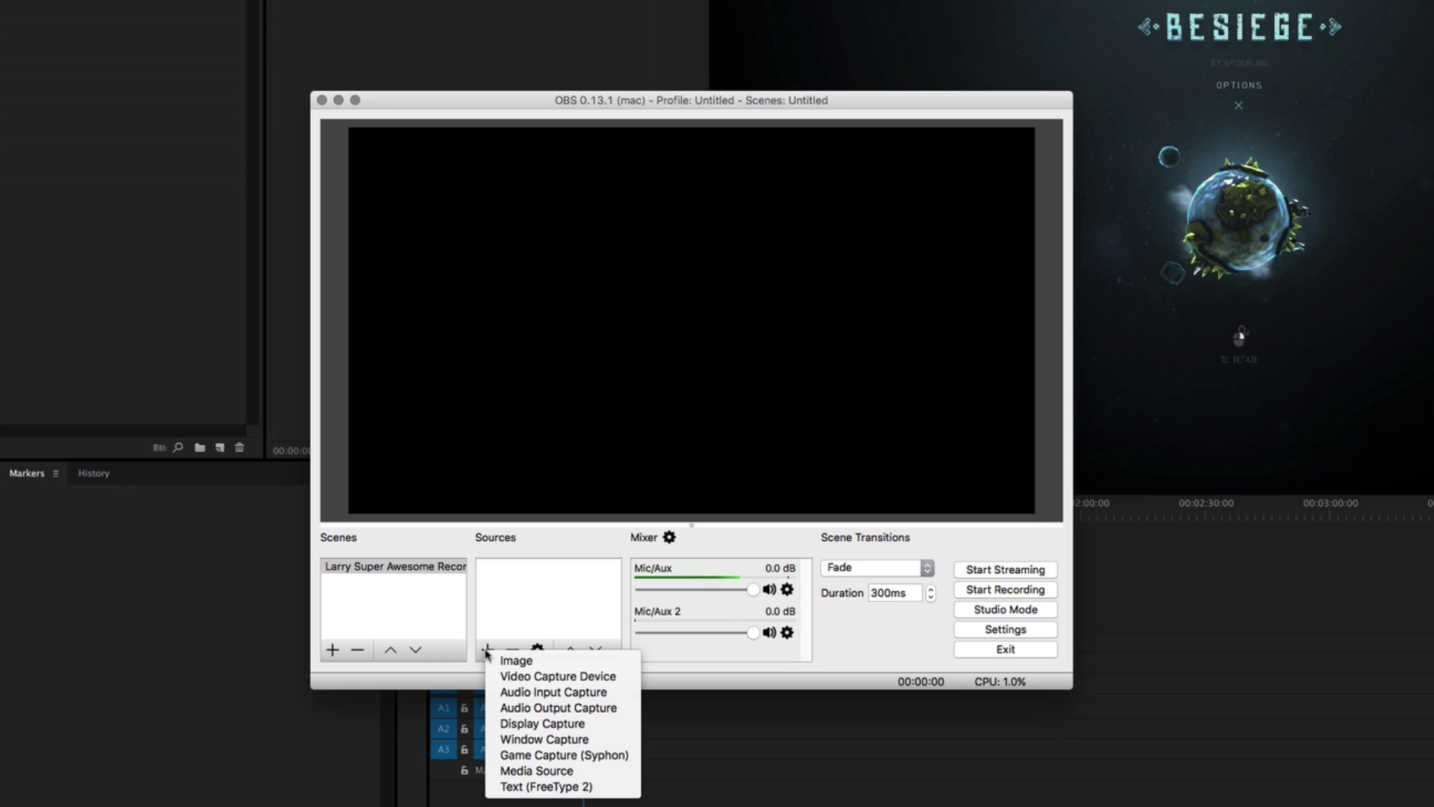
Step: Add a Game Capture (Syphon) source named 'Besiege', dismissing the extra prompt
{"action": "left_click", "coordinate": [552, 756]}
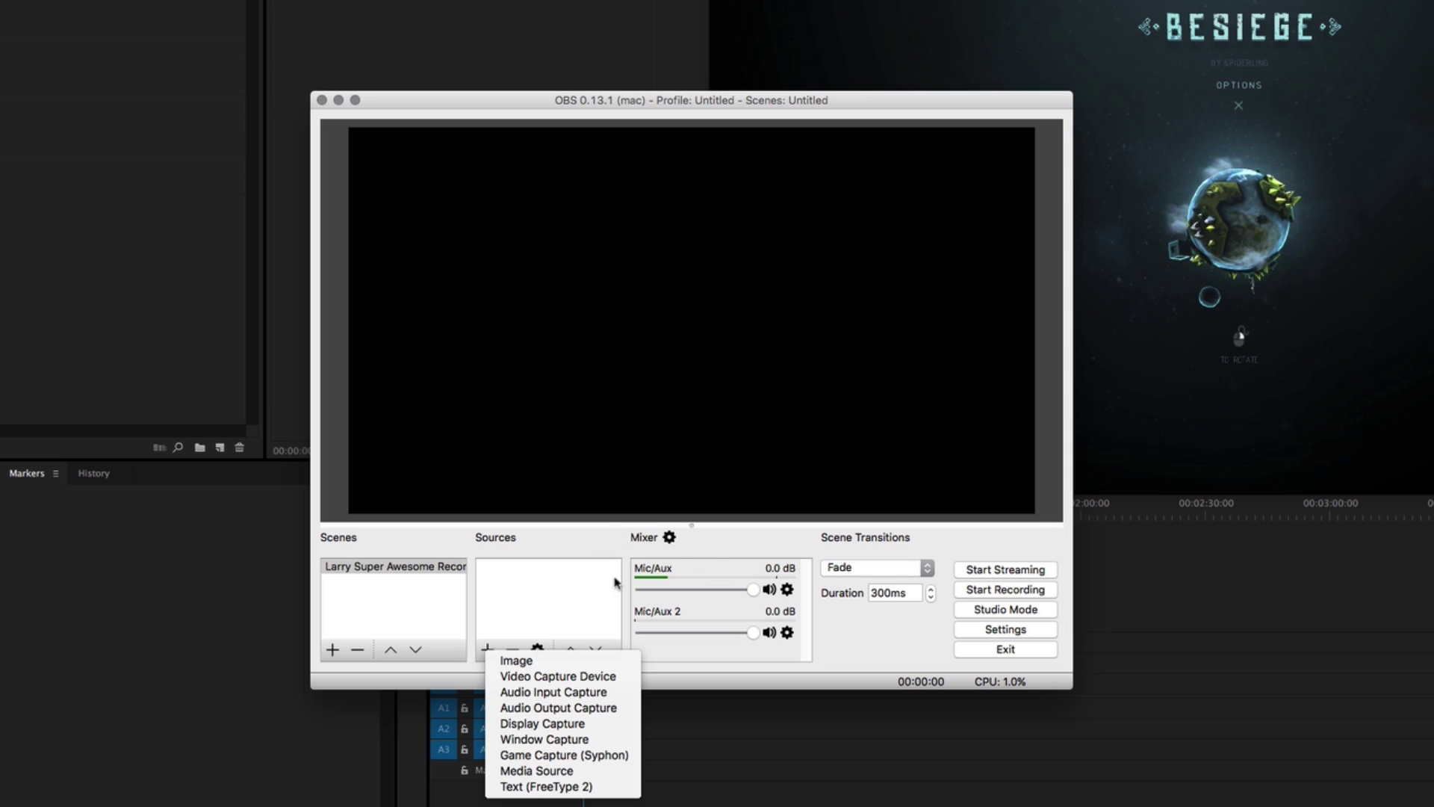
{"action": "left_click", "coordinate": [564, 754]}
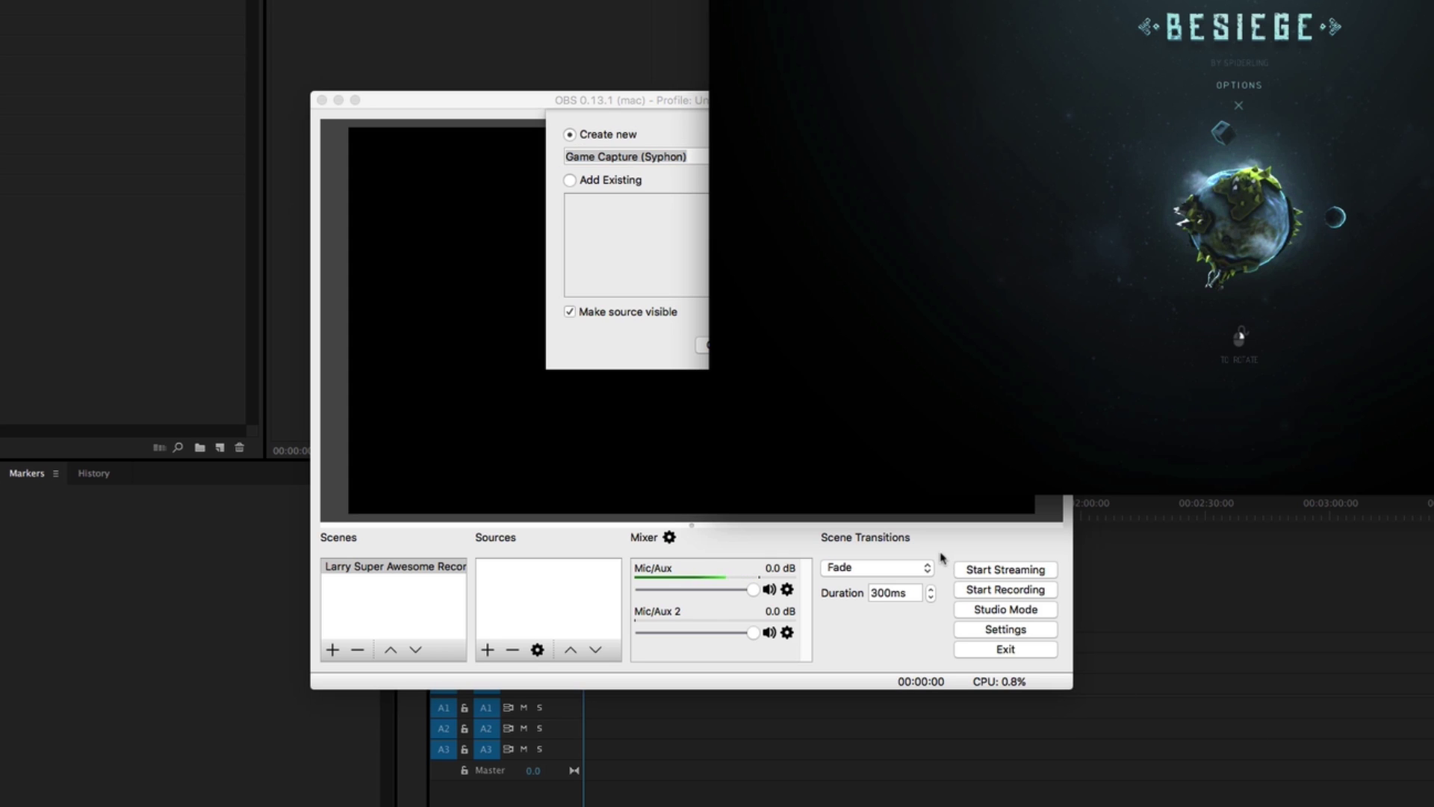
{"action": "left_click", "coordinate": [487, 416]}
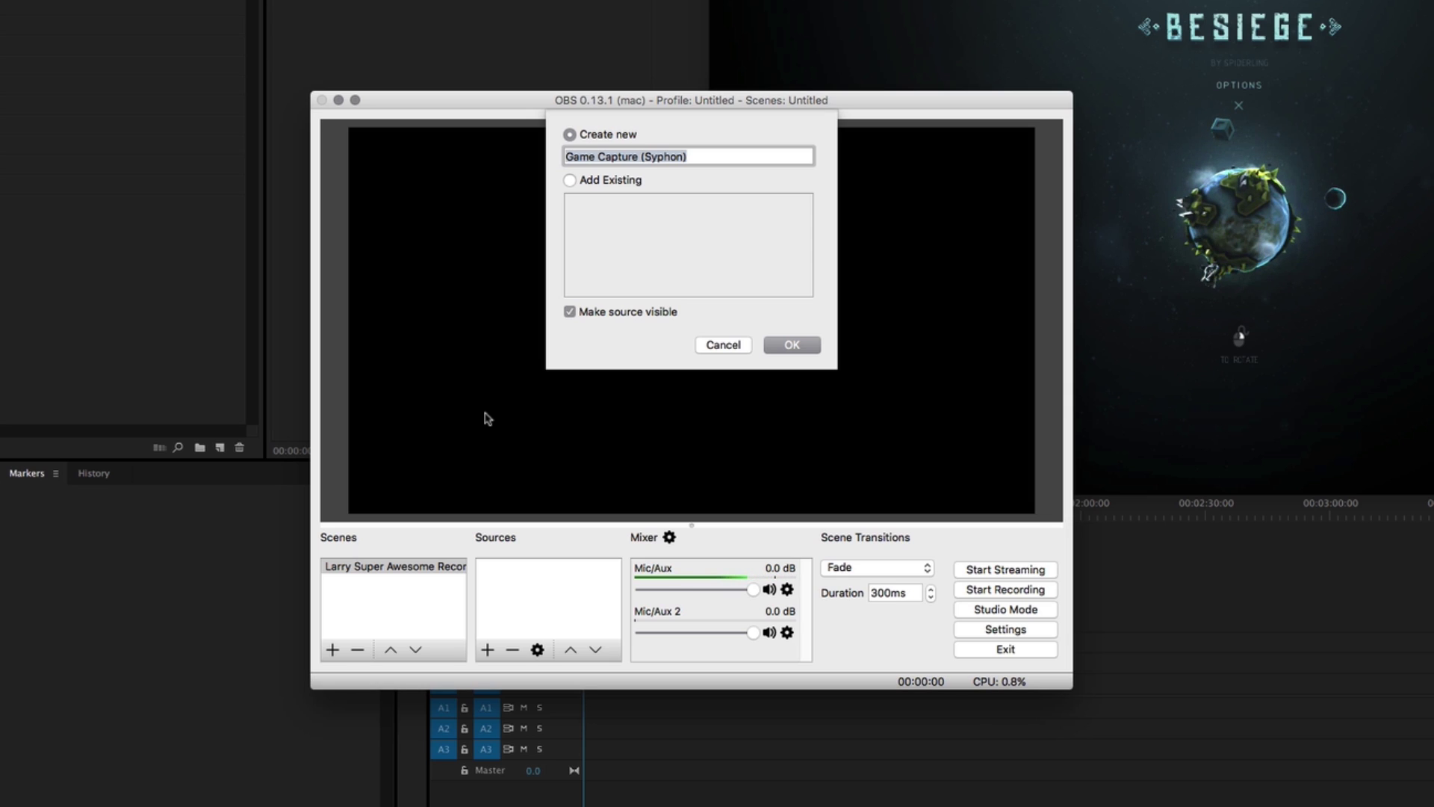
{"action": "type", "text": "Bes"}
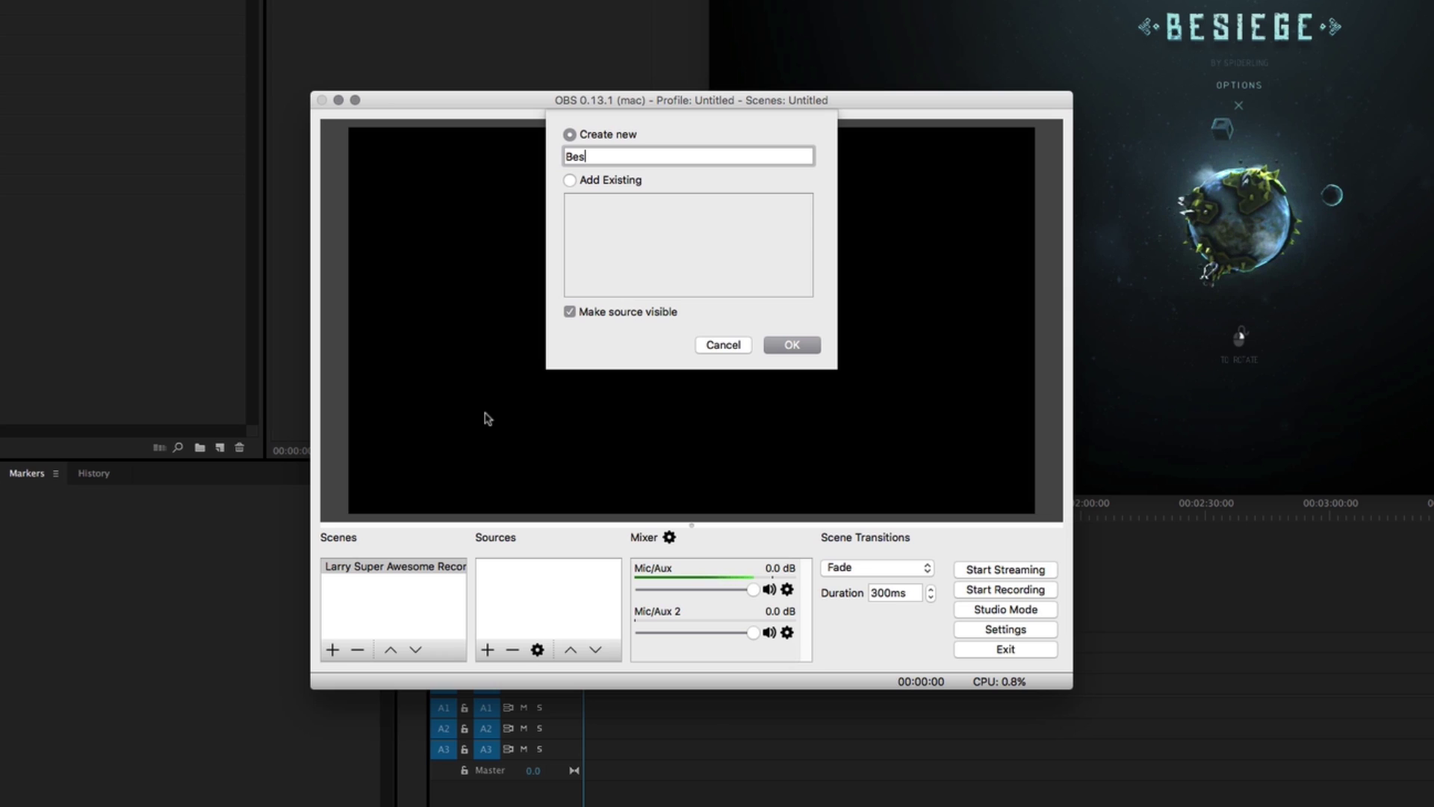
{"action": "type", "text": "iege"}
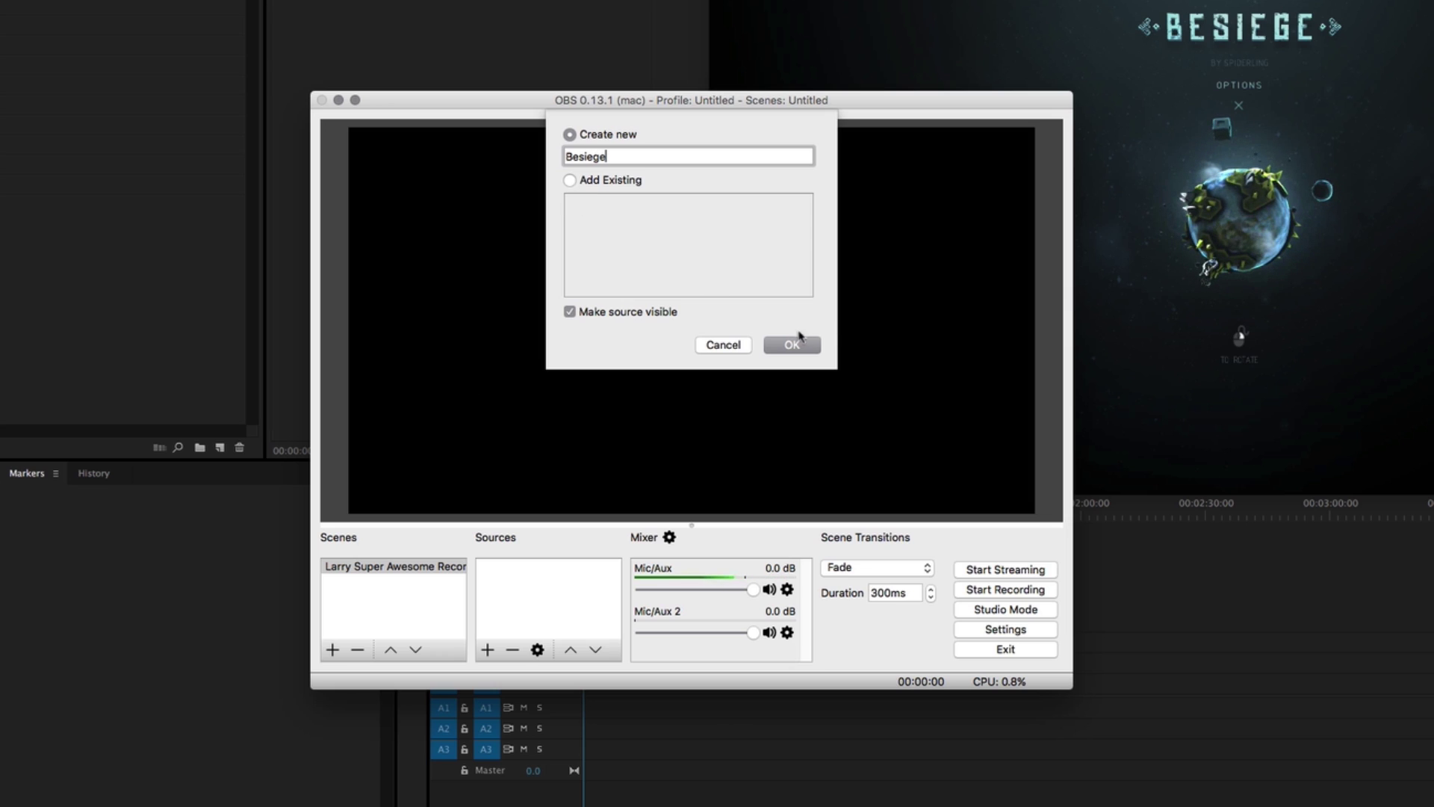
{"action": "left_click", "coordinate": [795, 344]}
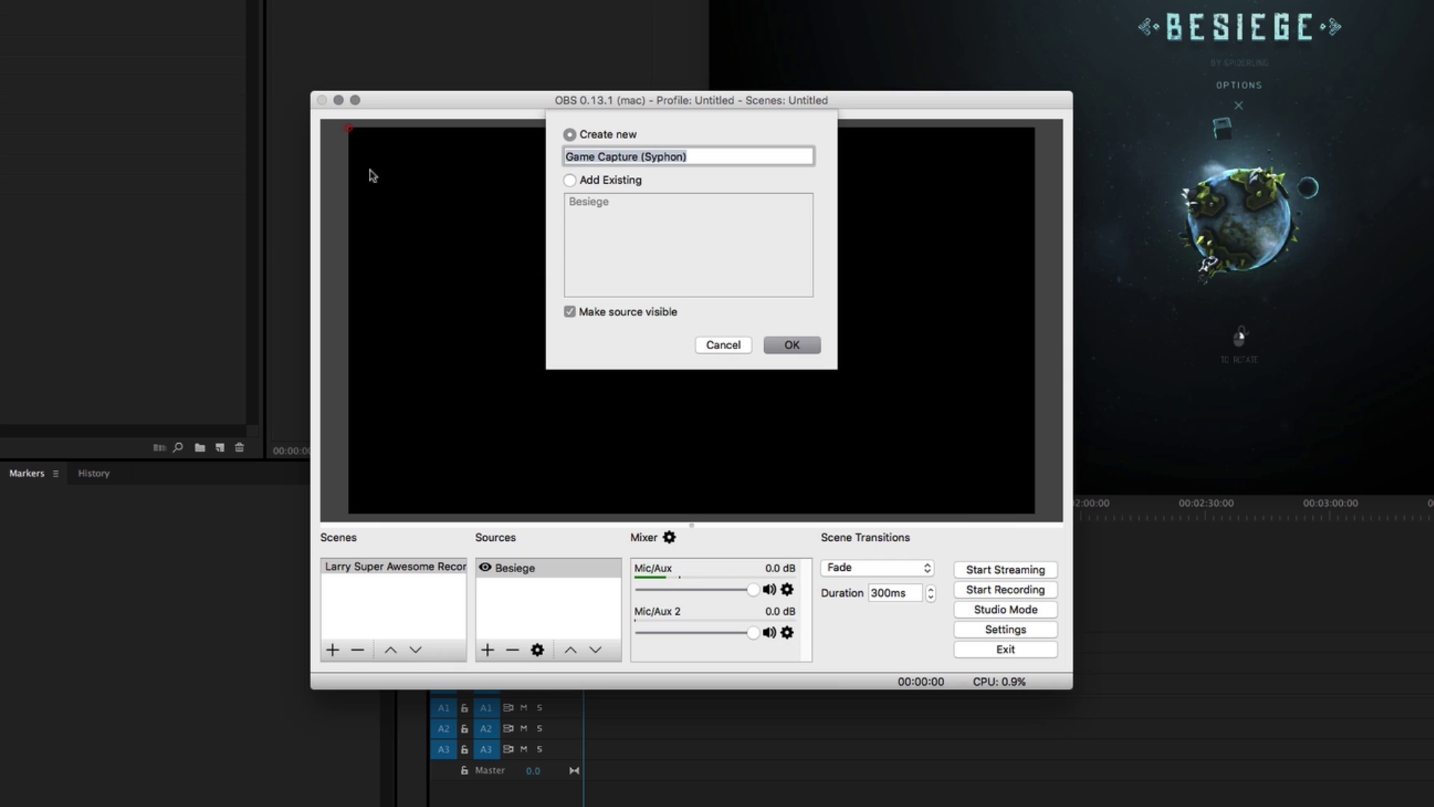
{"action": "left_click", "coordinate": [734, 346]}
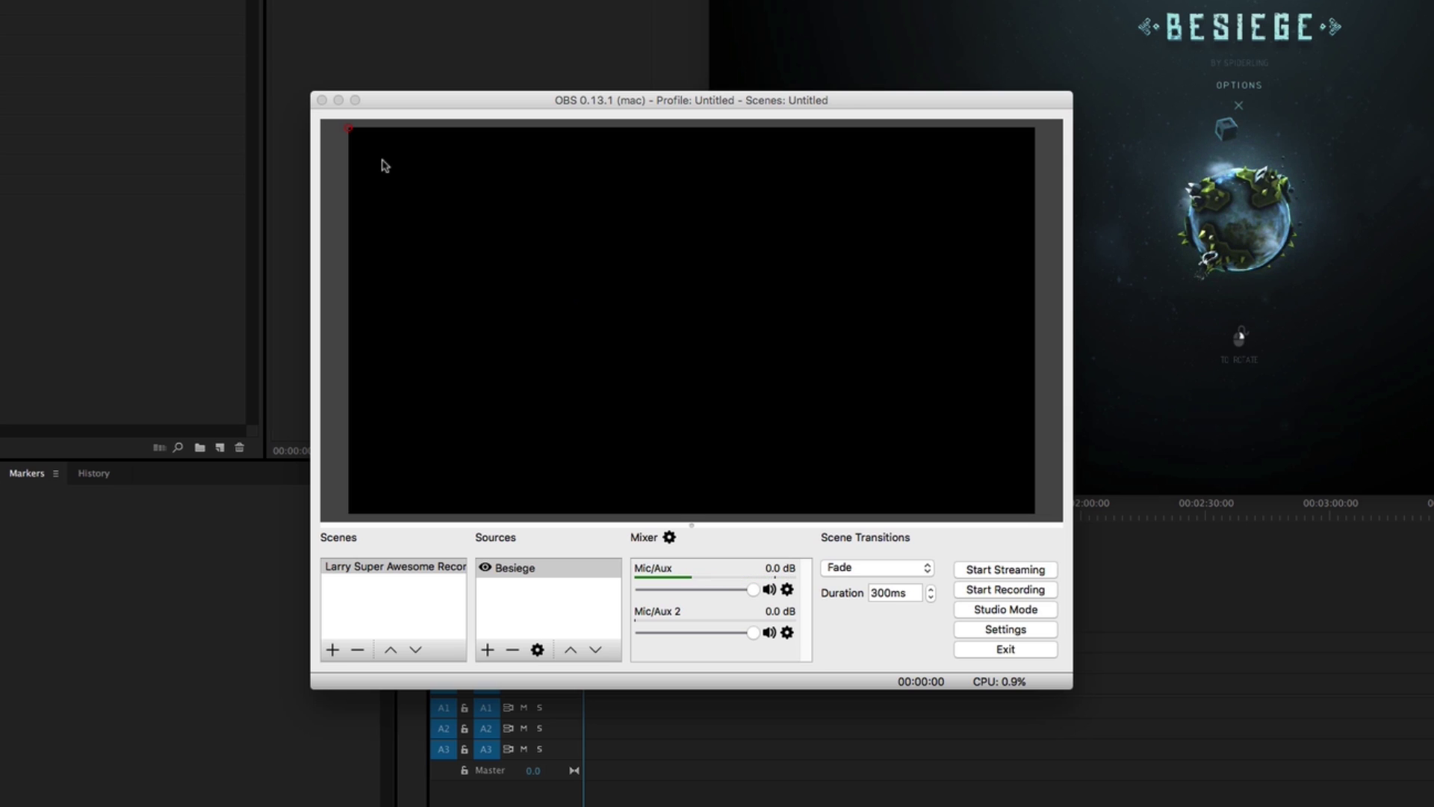
Step: Open the Besiege source's properties, find the Source list empty, and launch SyphonInject
{"action": "double_click", "coordinate": [571, 568]}
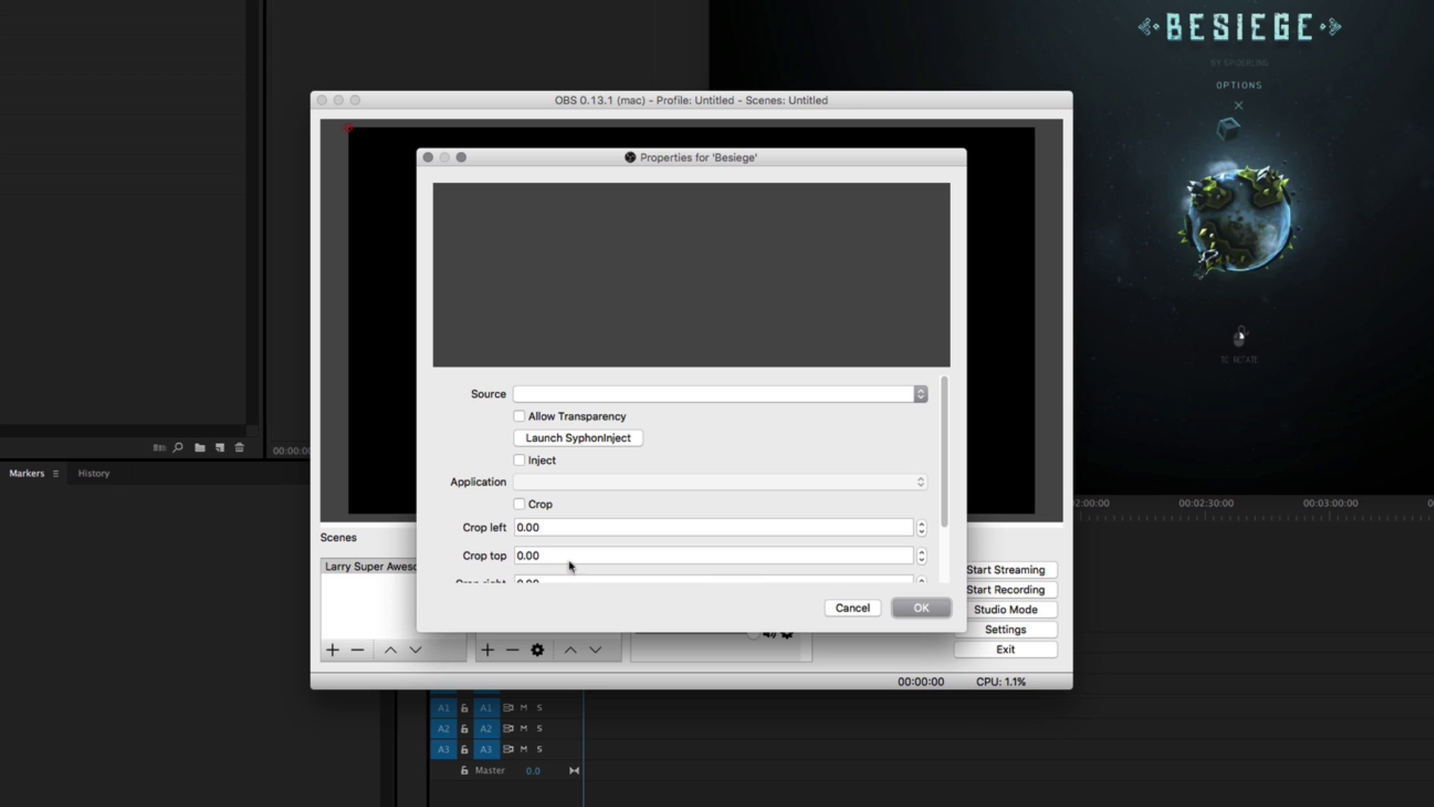
{"action": "left_click", "coordinate": [609, 395]}
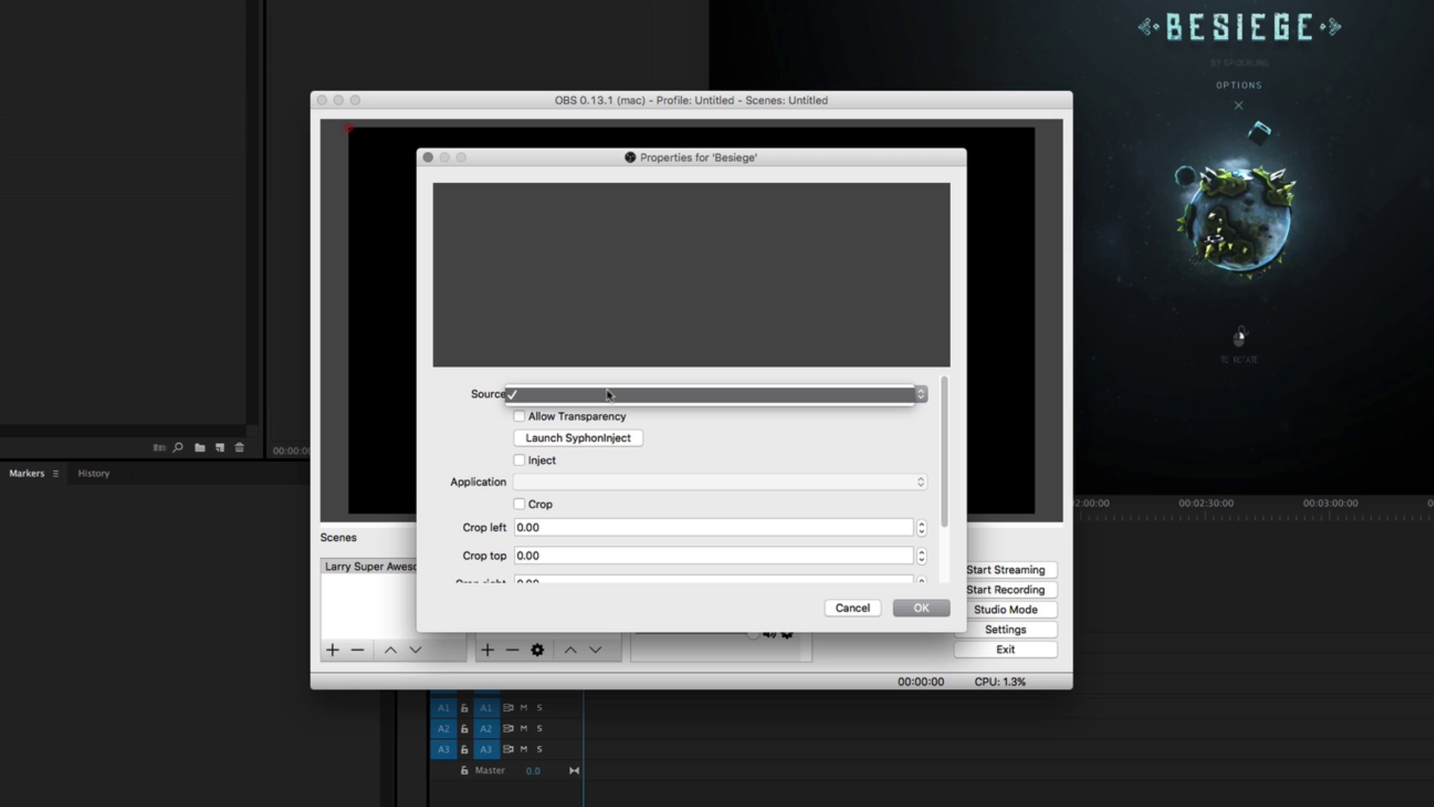
{"action": "left_click", "coordinate": [687, 457]}
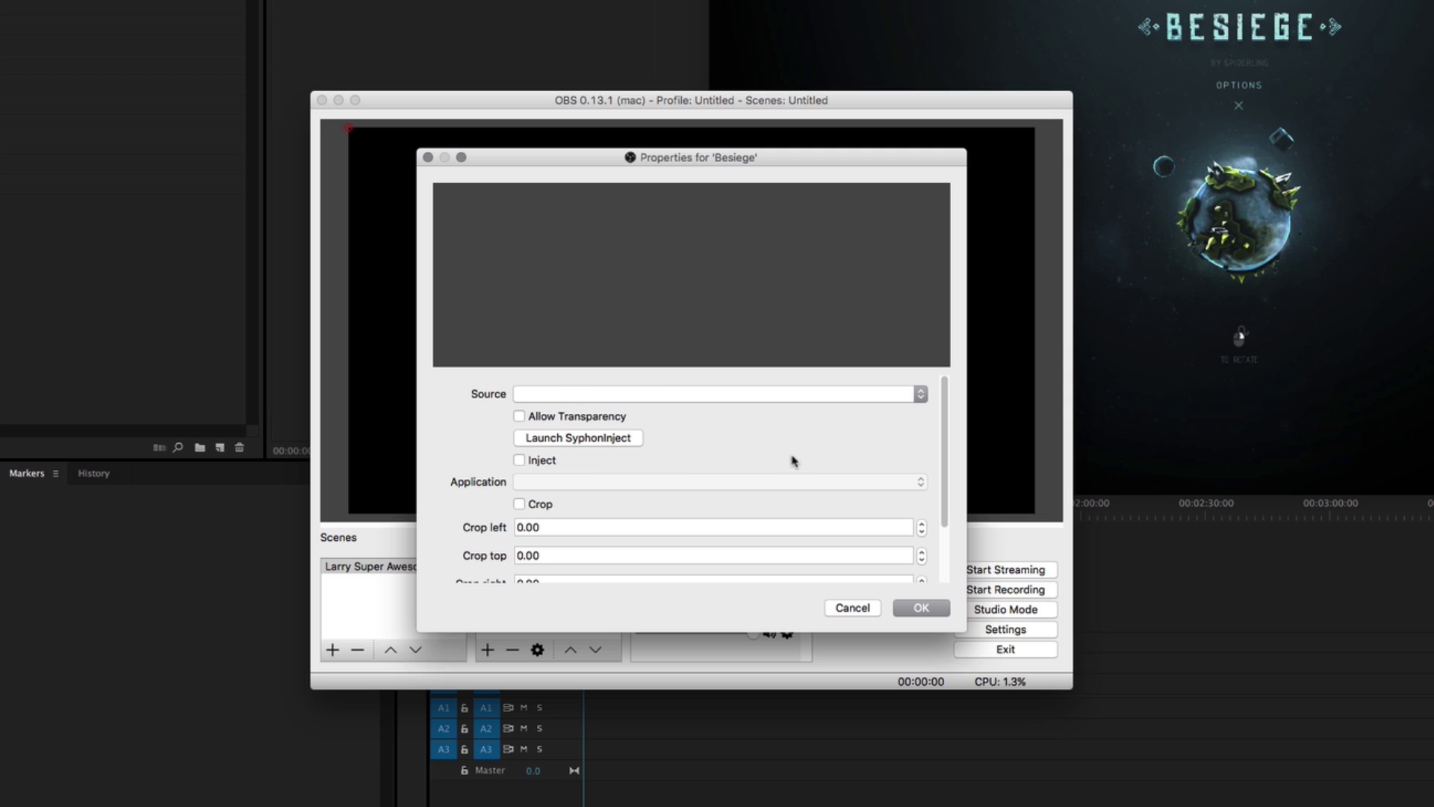
{"action": "left_click", "coordinate": [585, 446]}
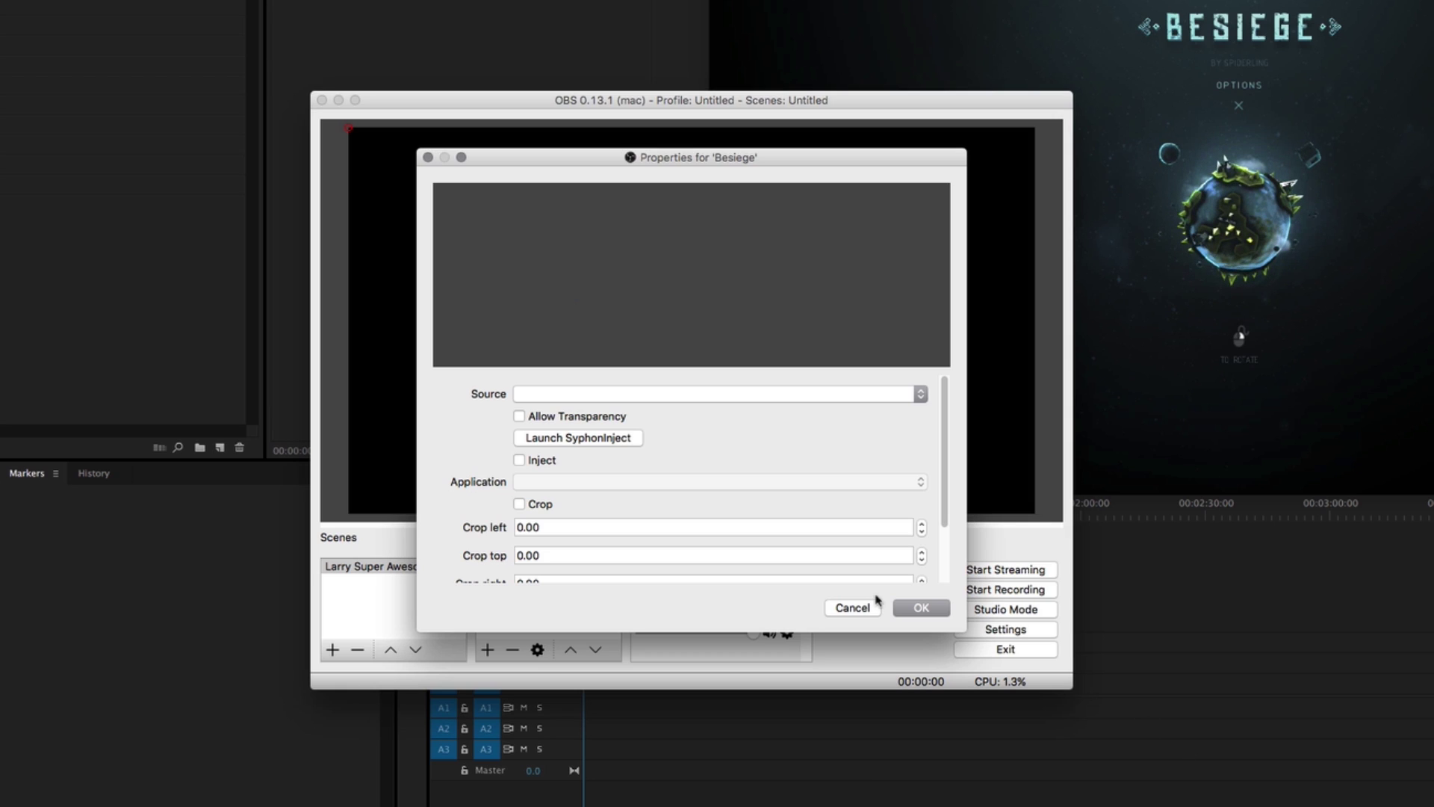
Step: Move the SyphonInject window aside and scroll down its list of running processes
{"action": "left_click", "coordinate": [629, 441]}
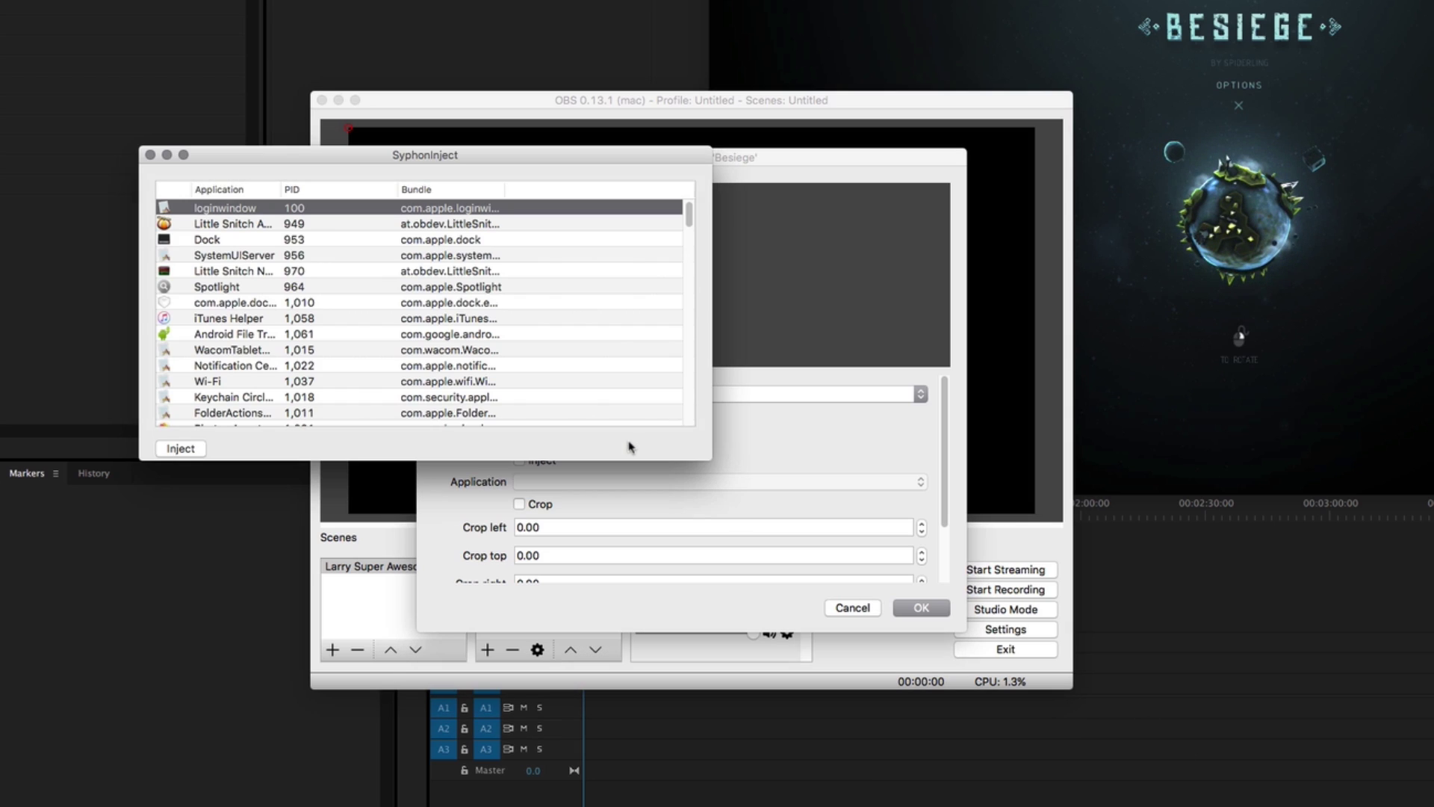
{"action": "left_click_drag", "start_coordinate": [574, 158], "coordinate": [579, 260]}
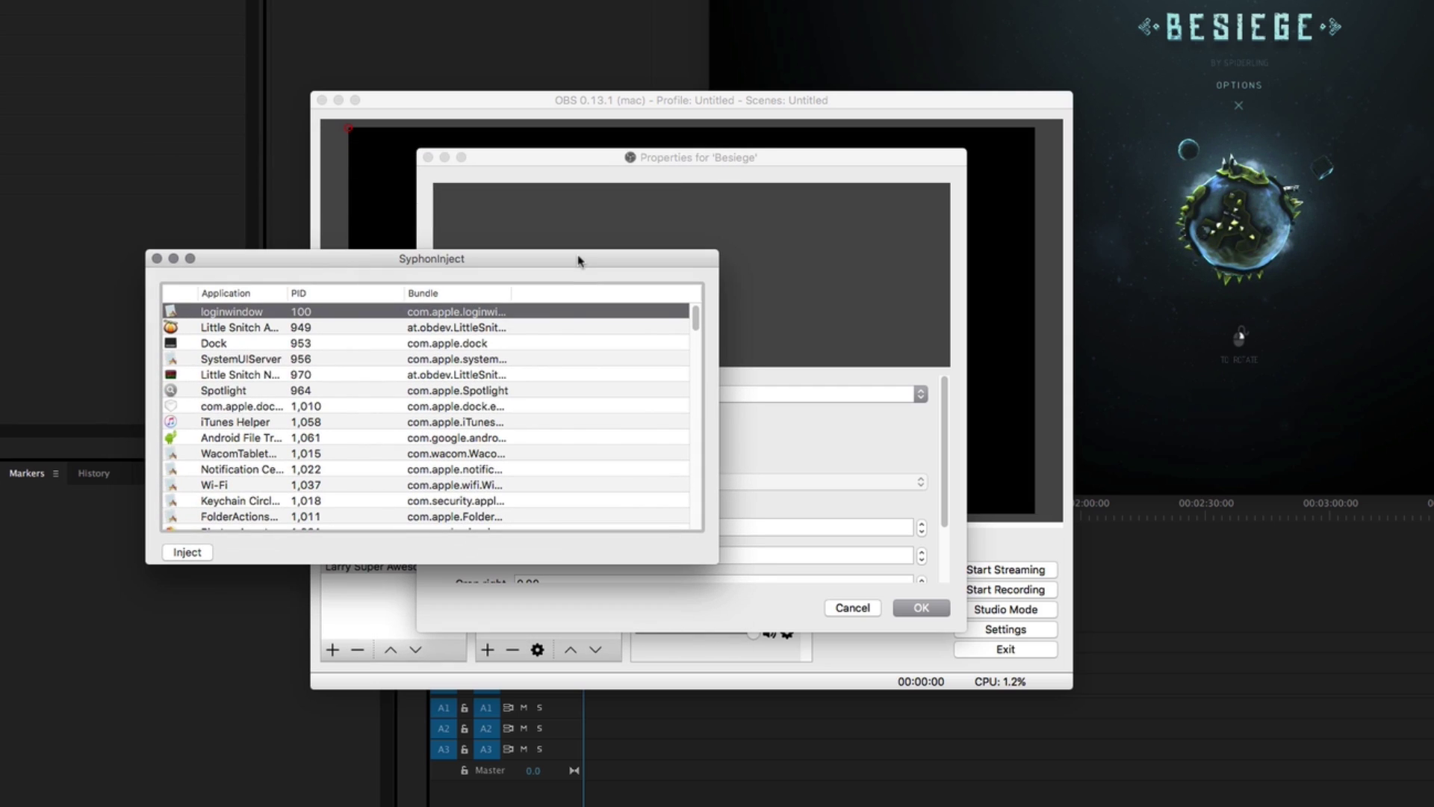
{"action": "scroll", "coordinate": [478, 489], "scroll_direction": "down", "scroll_amount": 5}
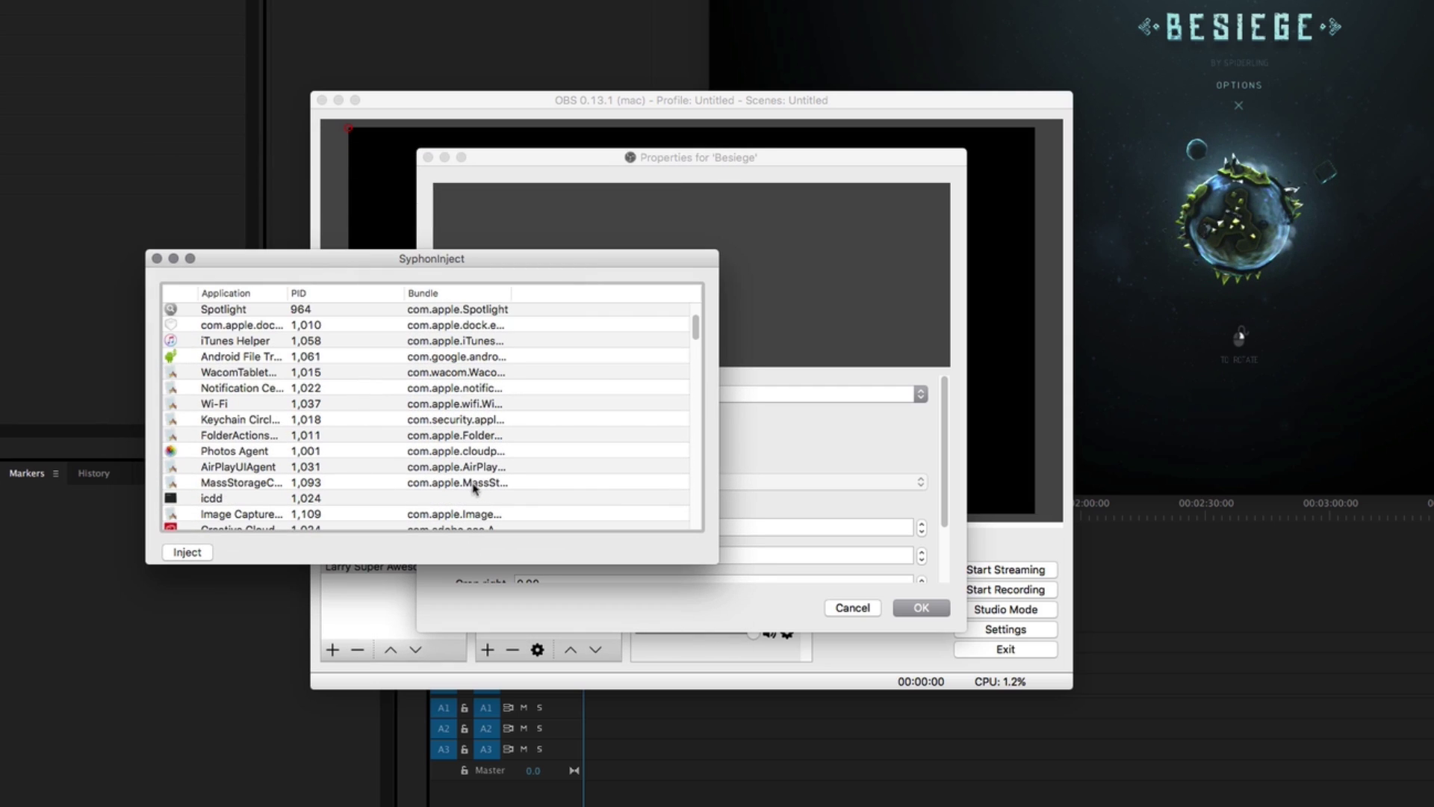
{"action": "scroll", "coordinate": [382, 469], "scroll_direction": "down", "scroll_amount": 15}
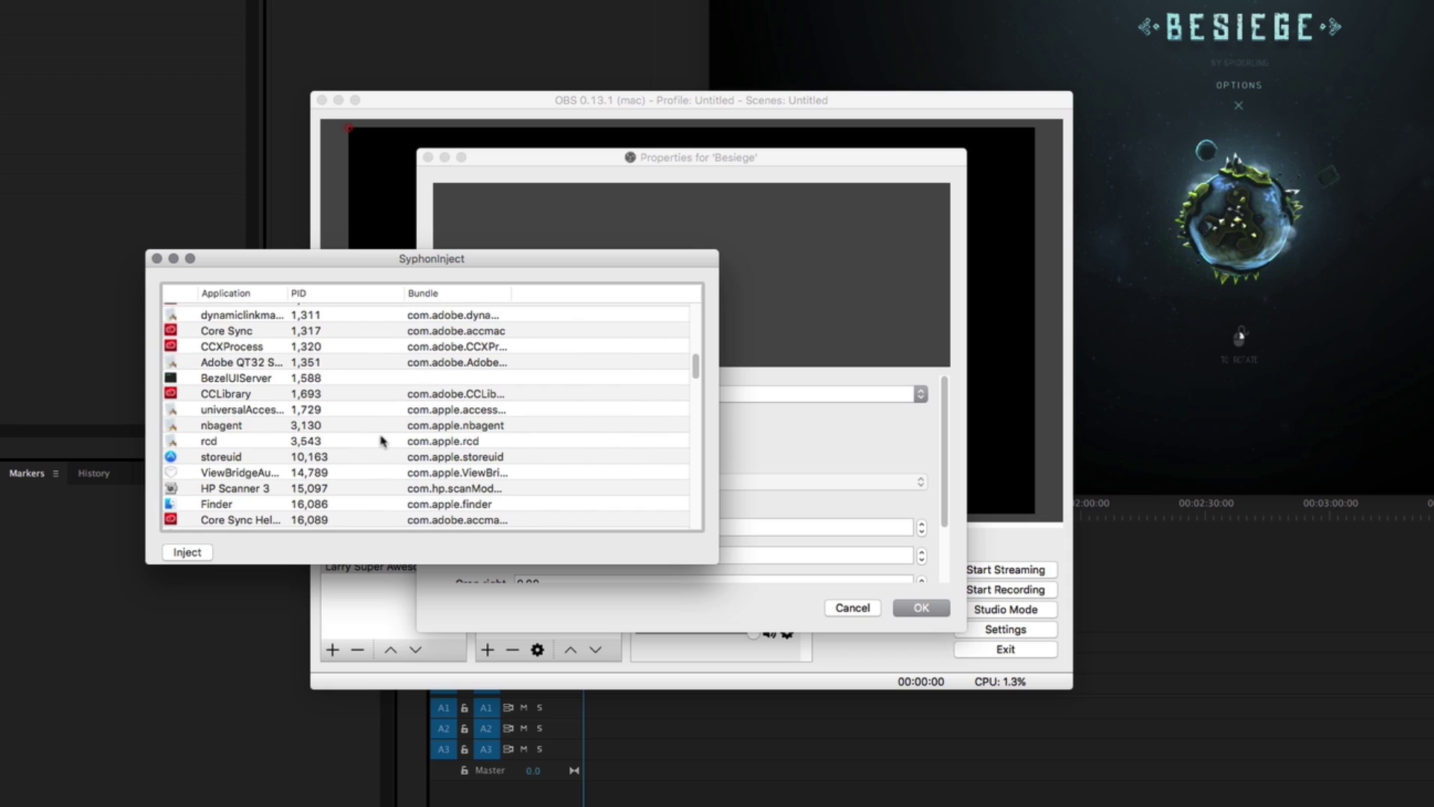
{"action": "scroll", "coordinate": [381, 440], "scroll_direction": "down", "scroll_amount": 15}
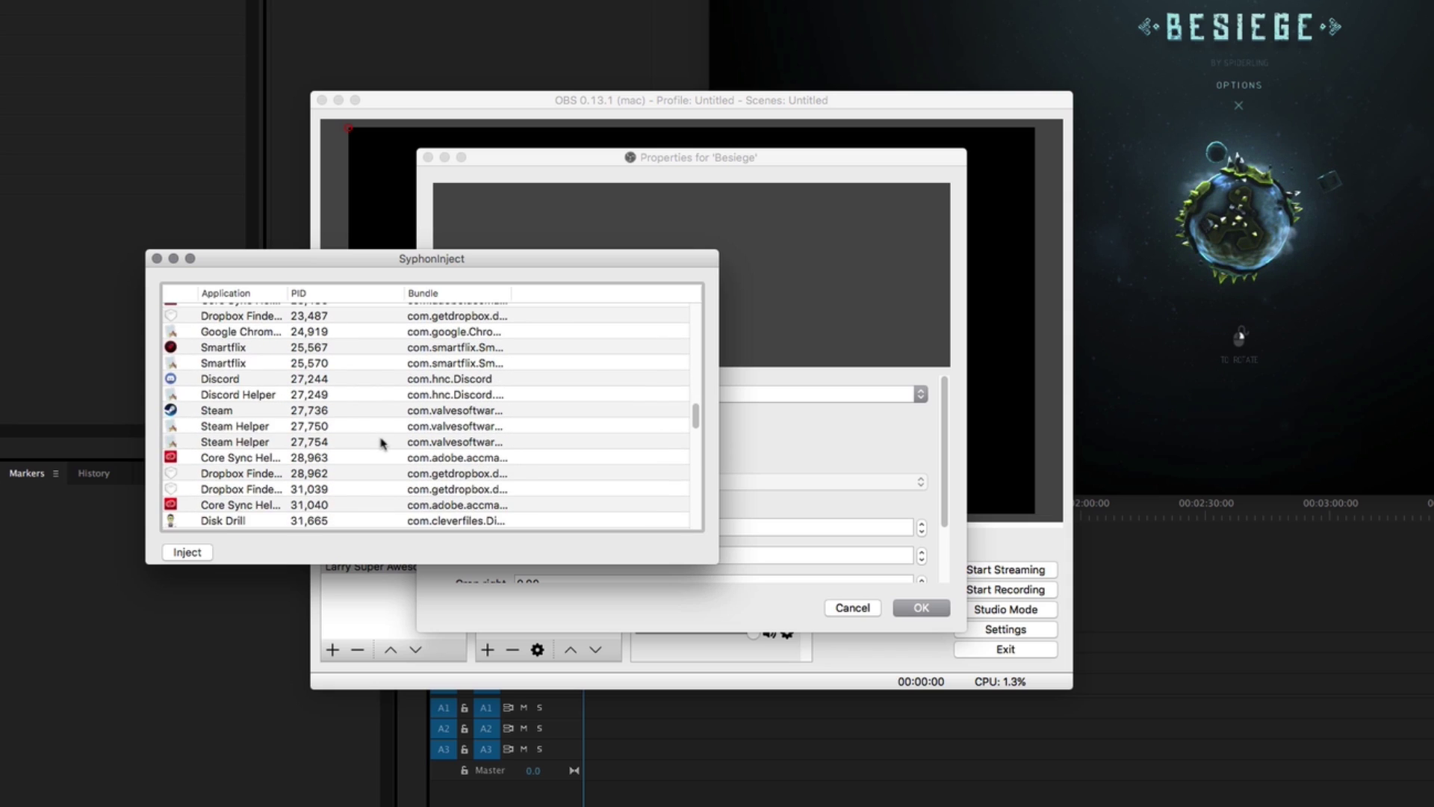
{"action": "scroll", "coordinate": [381, 443], "scroll_direction": "down", "scroll_amount": 5}
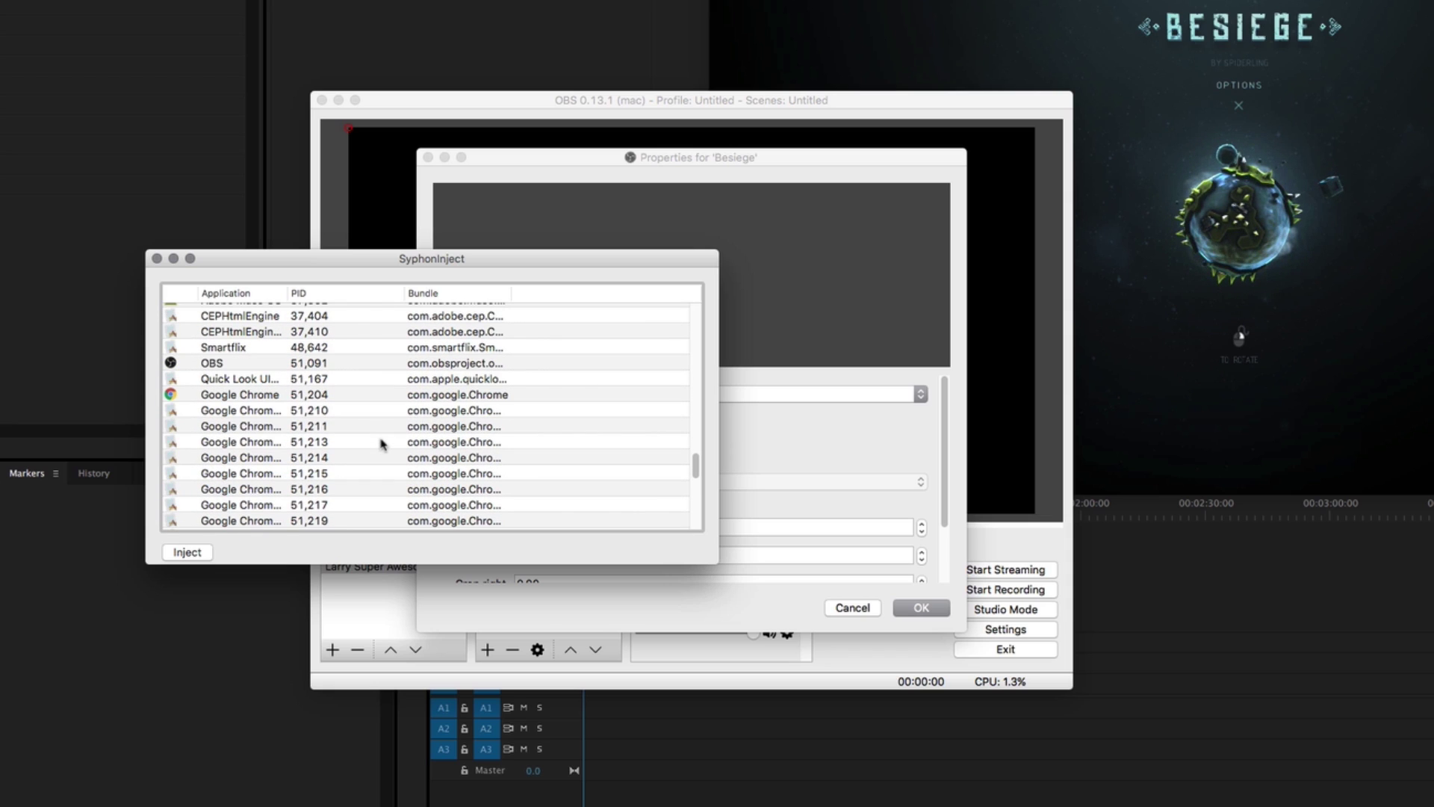
{"action": "scroll", "coordinate": [381, 444], "scroll_direction": "down", "scroll_amount": 10}
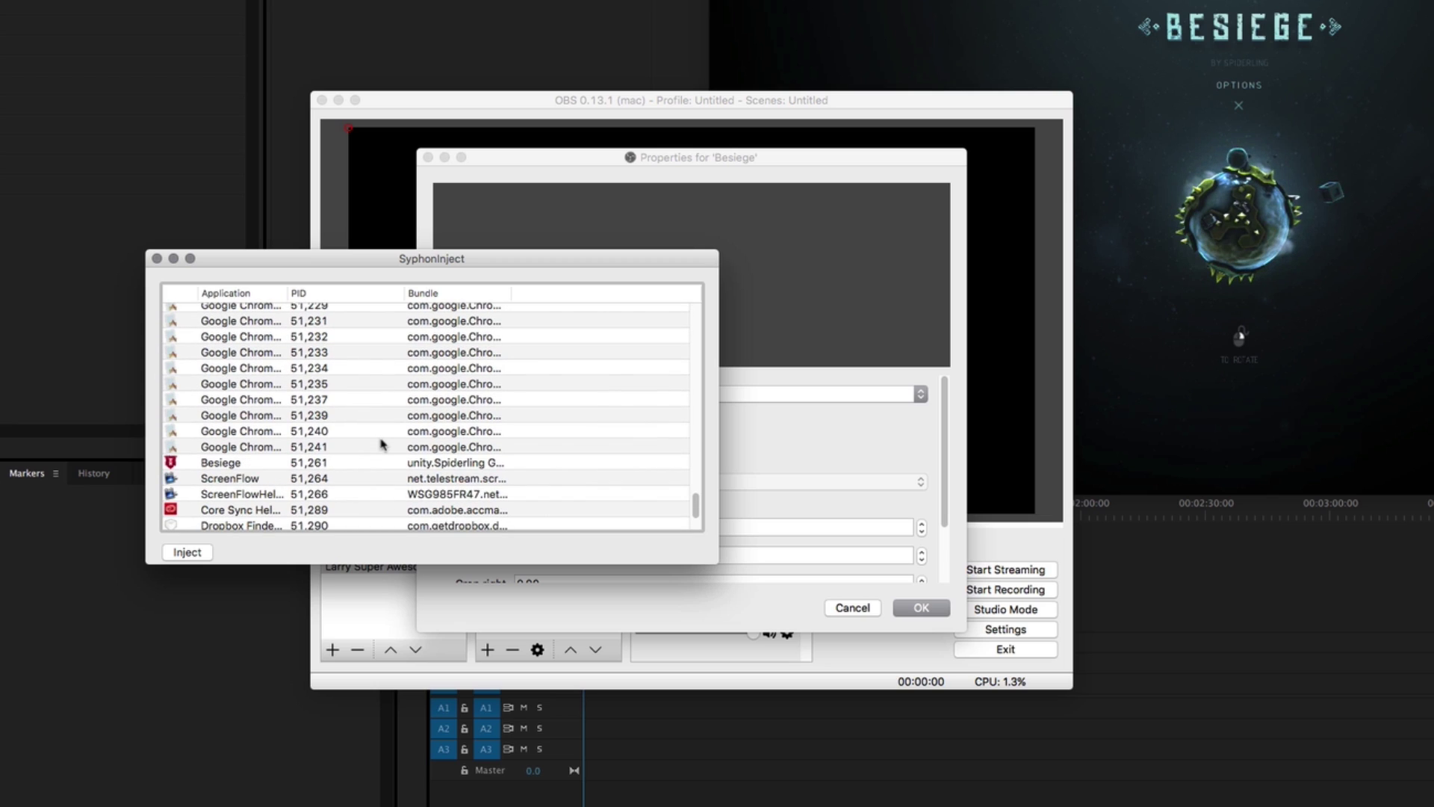
{"action": "scroll", "coordinate": [381, 444], "scroll_direction": "down", "scroll_amount": 3}
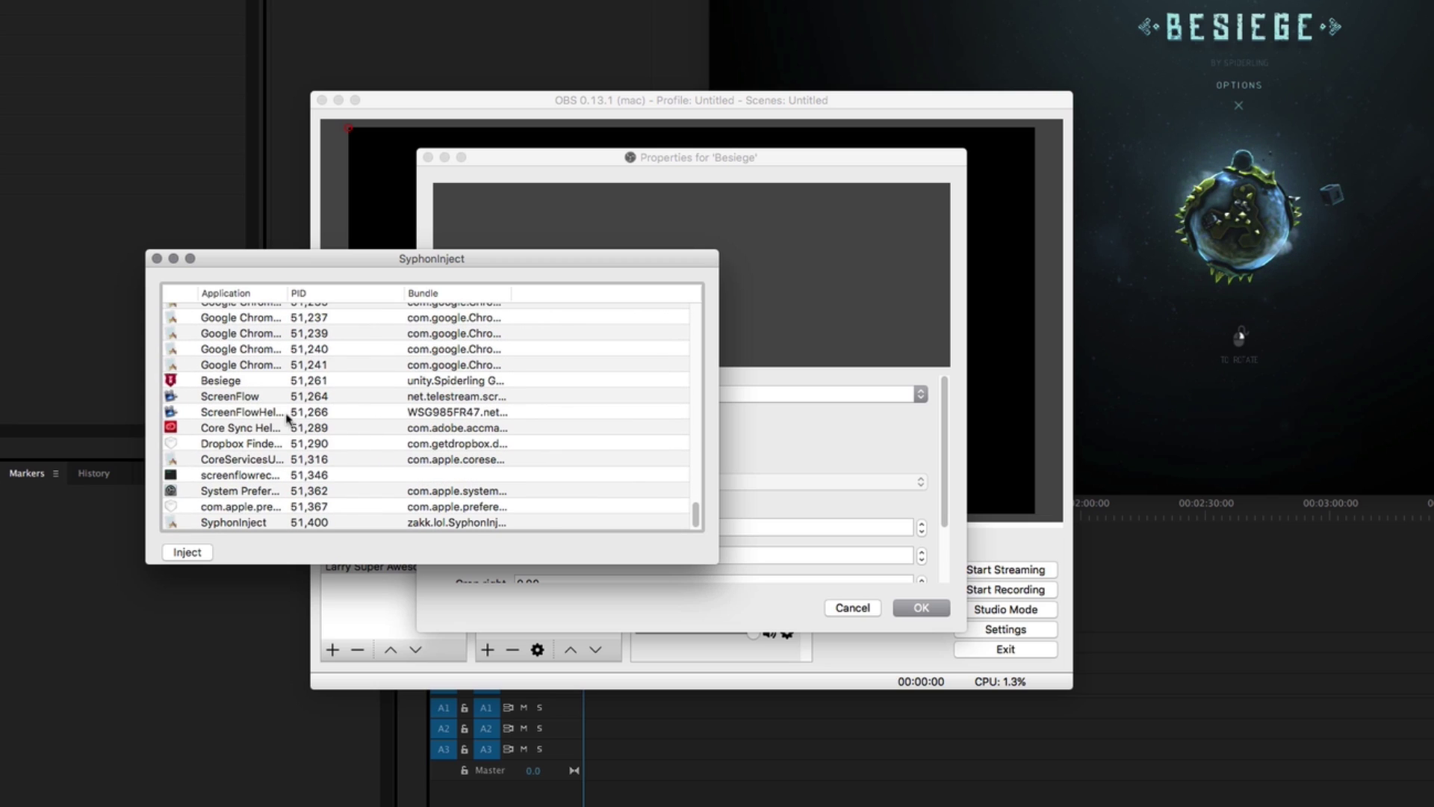
Step: Select the Besiege process (PID 51,261) and inject Syphon into it
{"action": "left_click", "coordinate": [219, 382]}
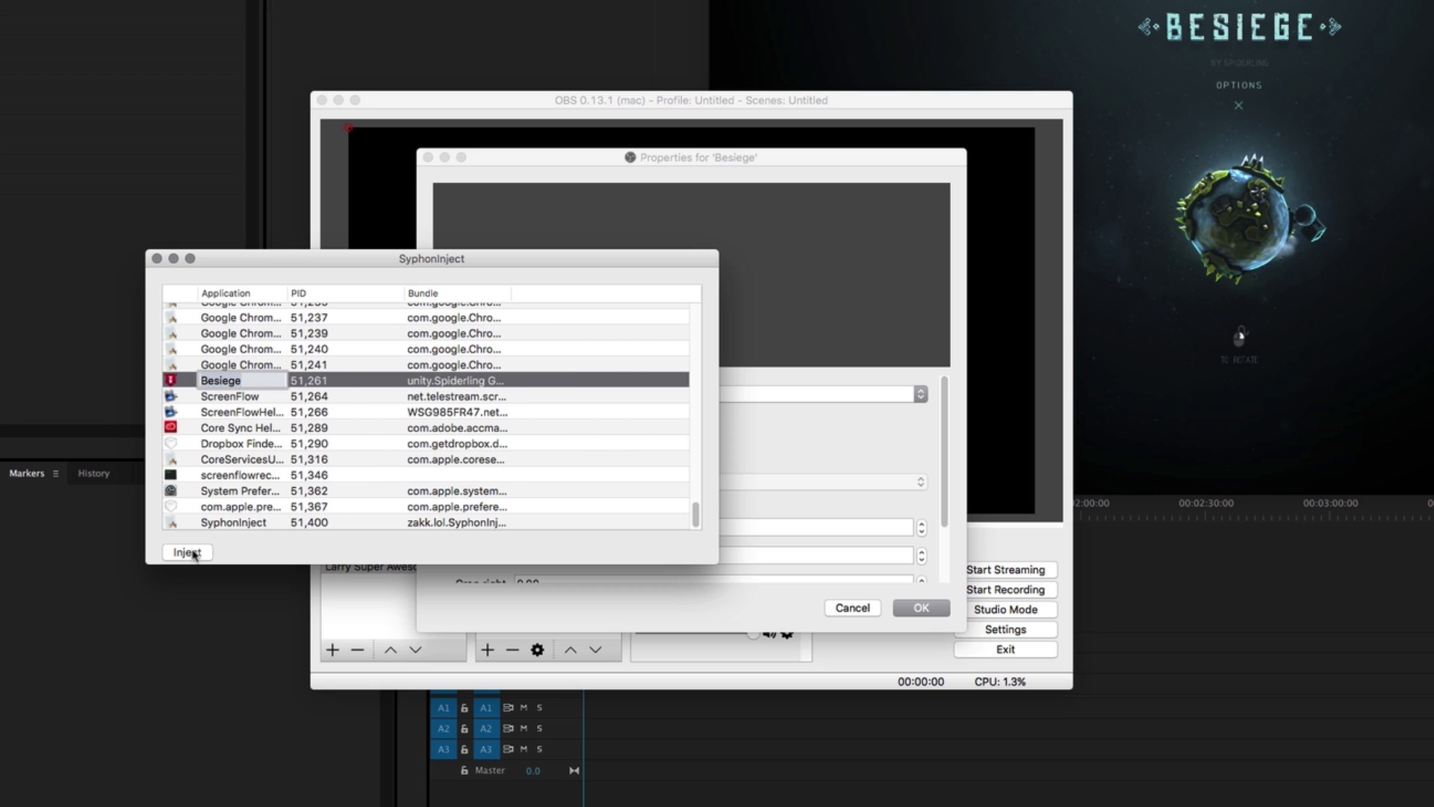
{"action": "left_click", "coordinate": [337, 368]}
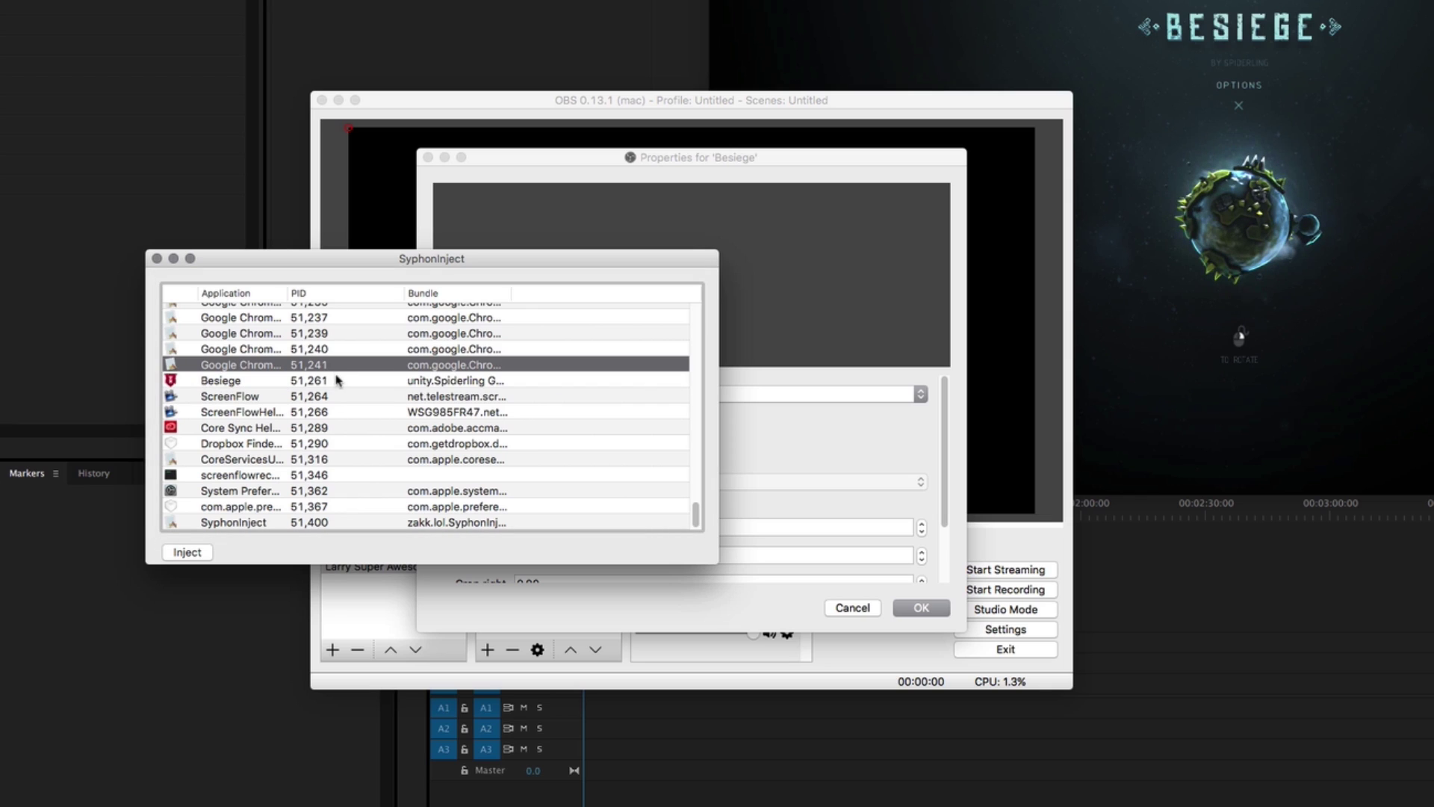
{"action": "left_click", "coordinate": [337, 382]}
{"action": "left_click", "coordinate": [187, 552]}
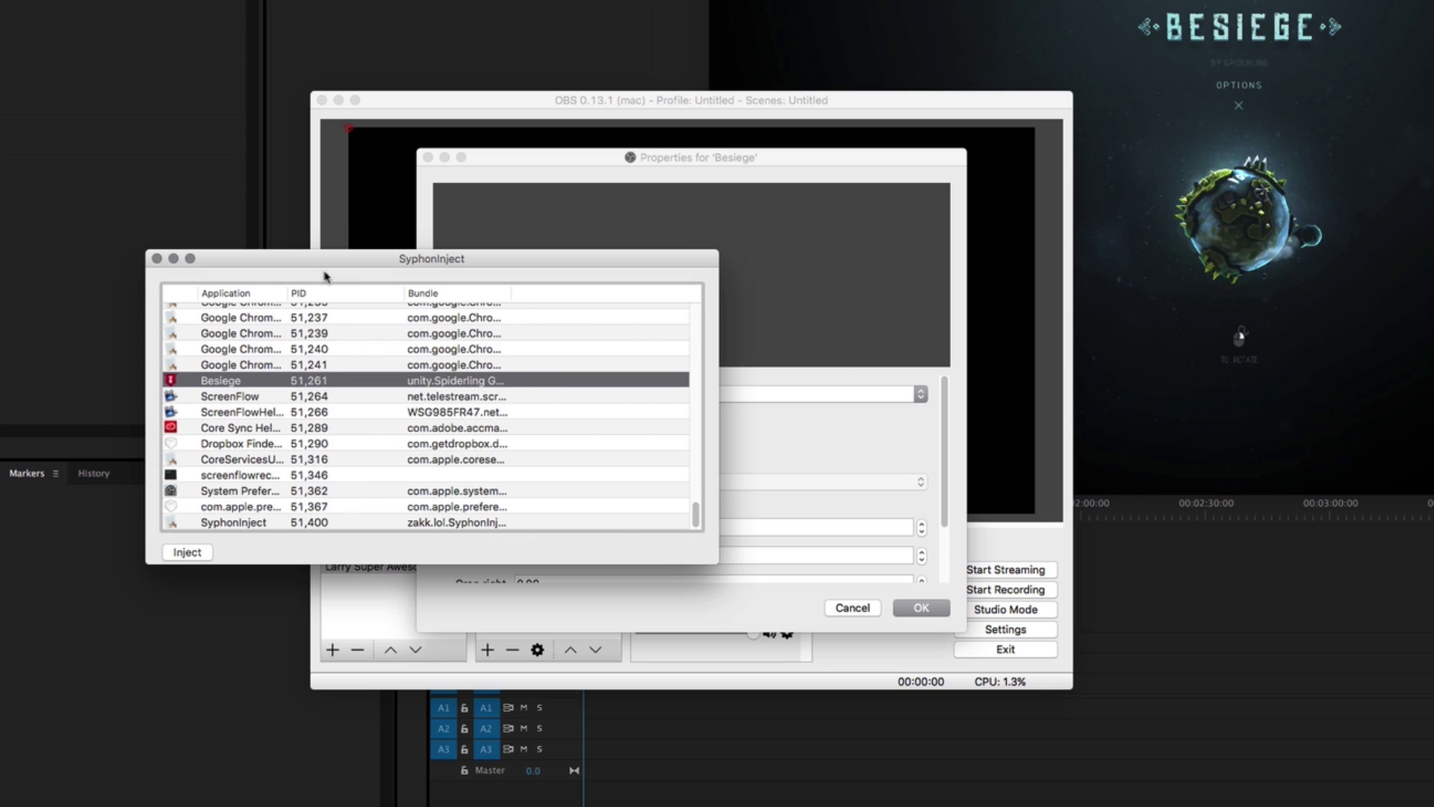
Step: Set the Besiege source to the [Besiege] InjectedSyphon feed and confirm its properties
{"action": "left_click", "coordinate": [157, 259]}
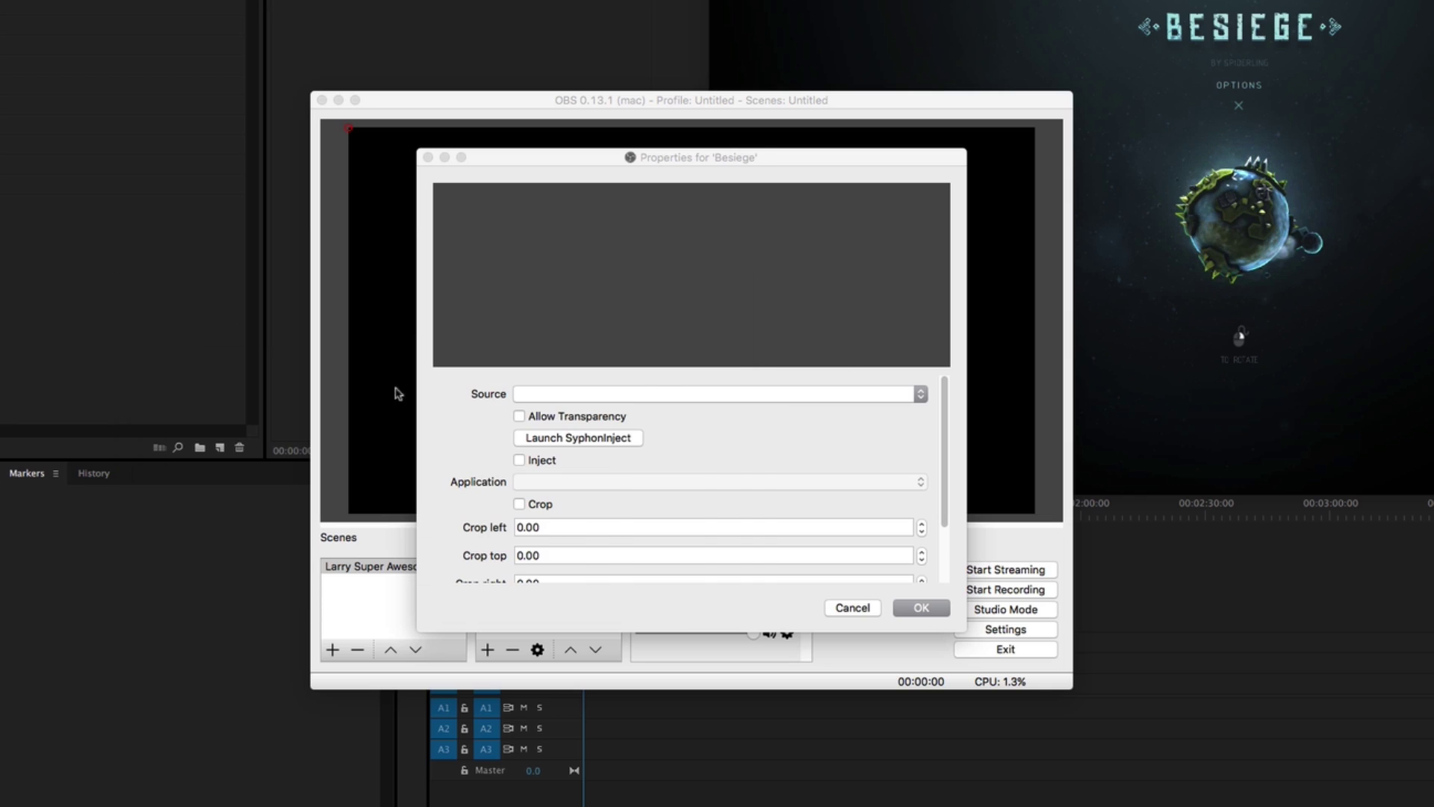
{"action": "left_click", "coordinate": [611, 396]}
{"action": "left_click", "coordinate": [626, 416]}
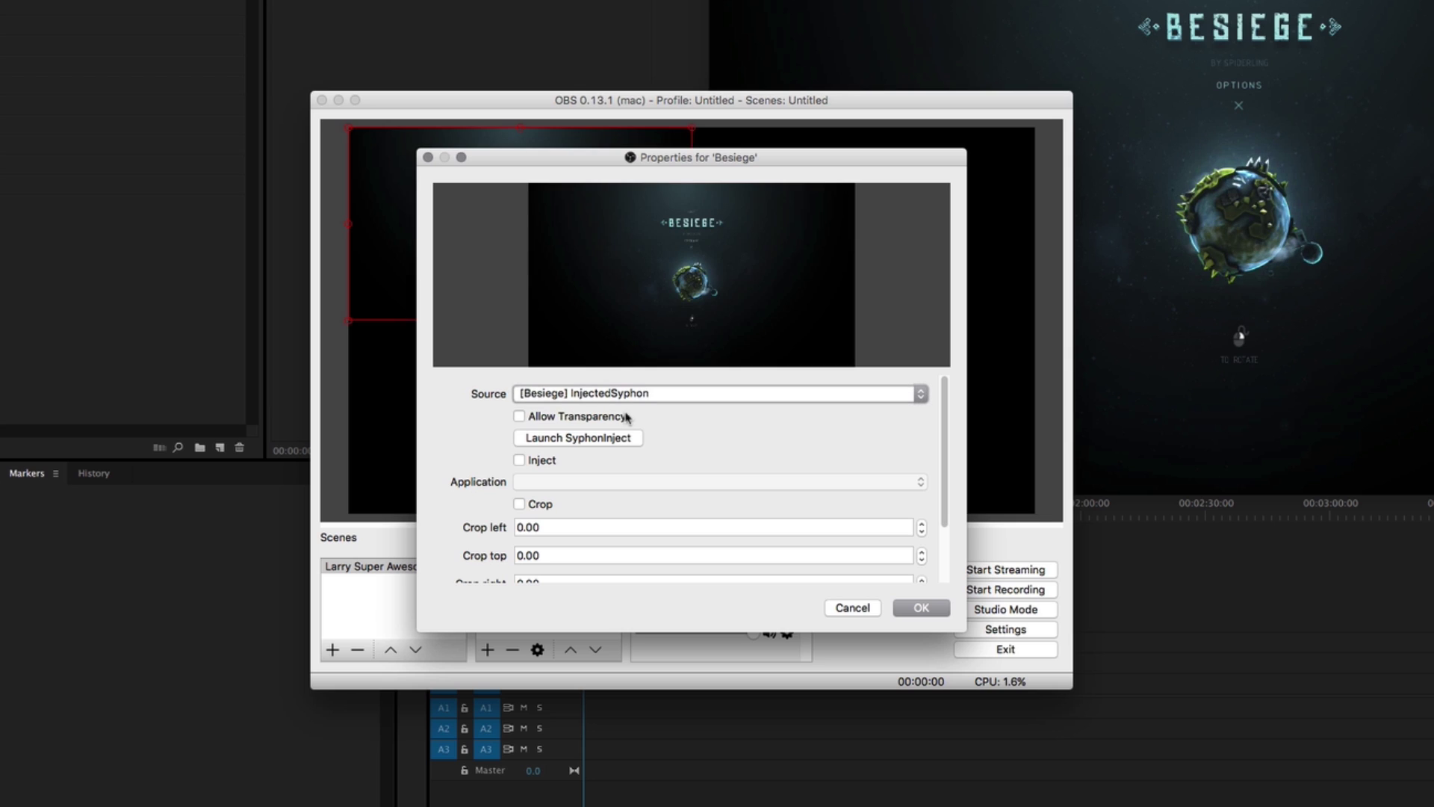
{"action": "left_click", "coordinate": [920, 607]}
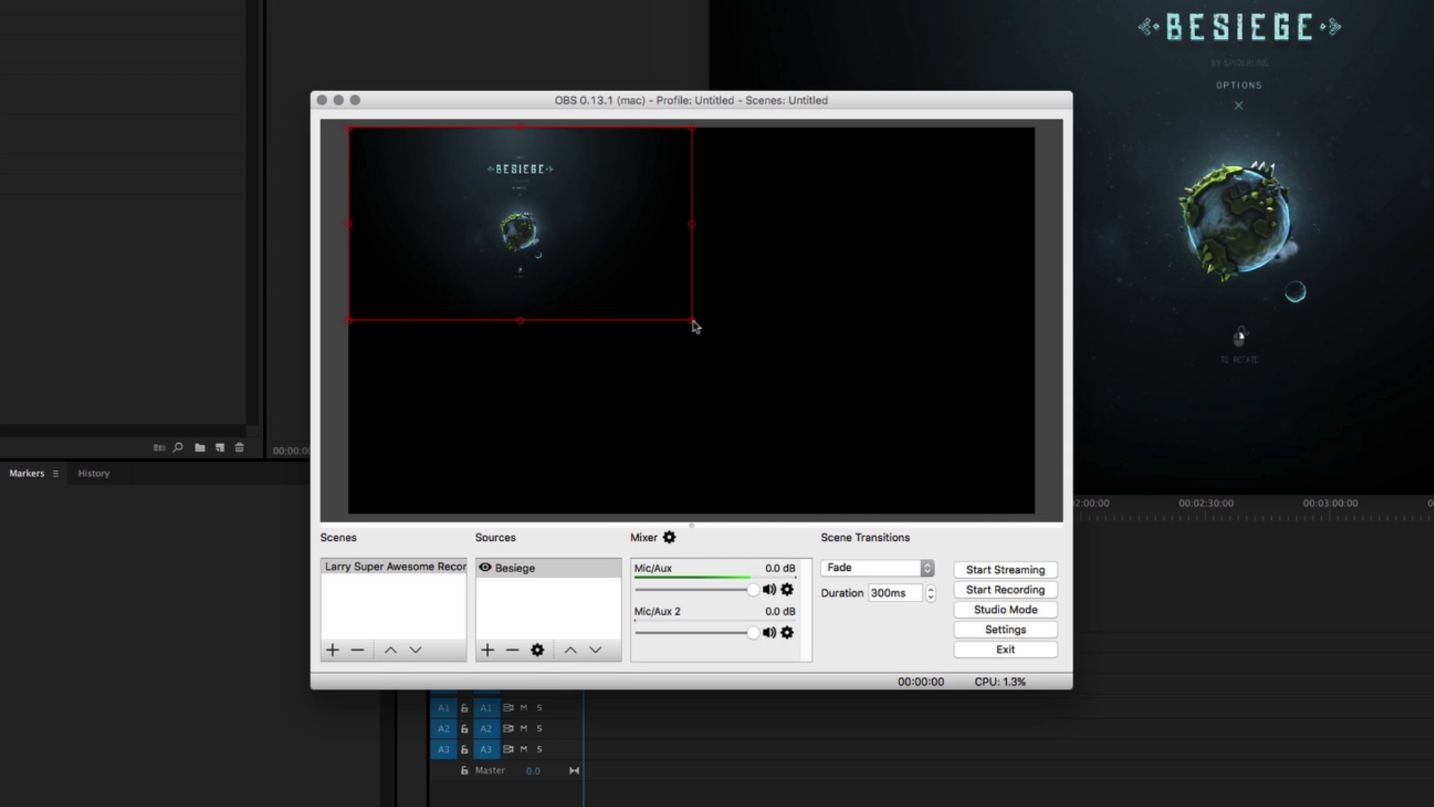
Step: Resize the Besiege capture by its corner handles until it fills the whole canvas
{"action": "left_click_drag", "start_coordinate": [693, 323], "coordinate": [826, 419]}
{"action": "left_click", "coordinate": [762, 478]}
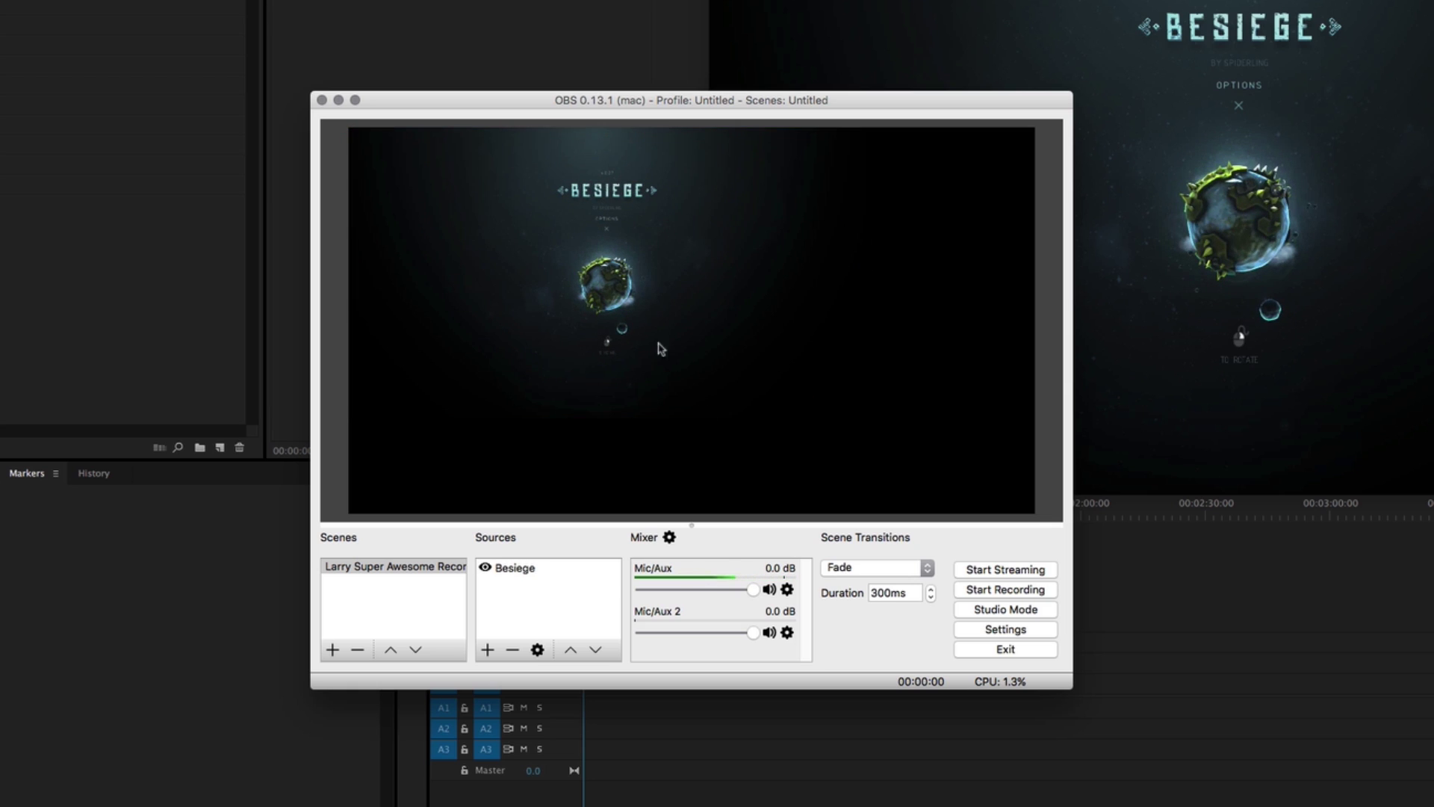
{"action": "left_click", "coordinate": [647, 315]}
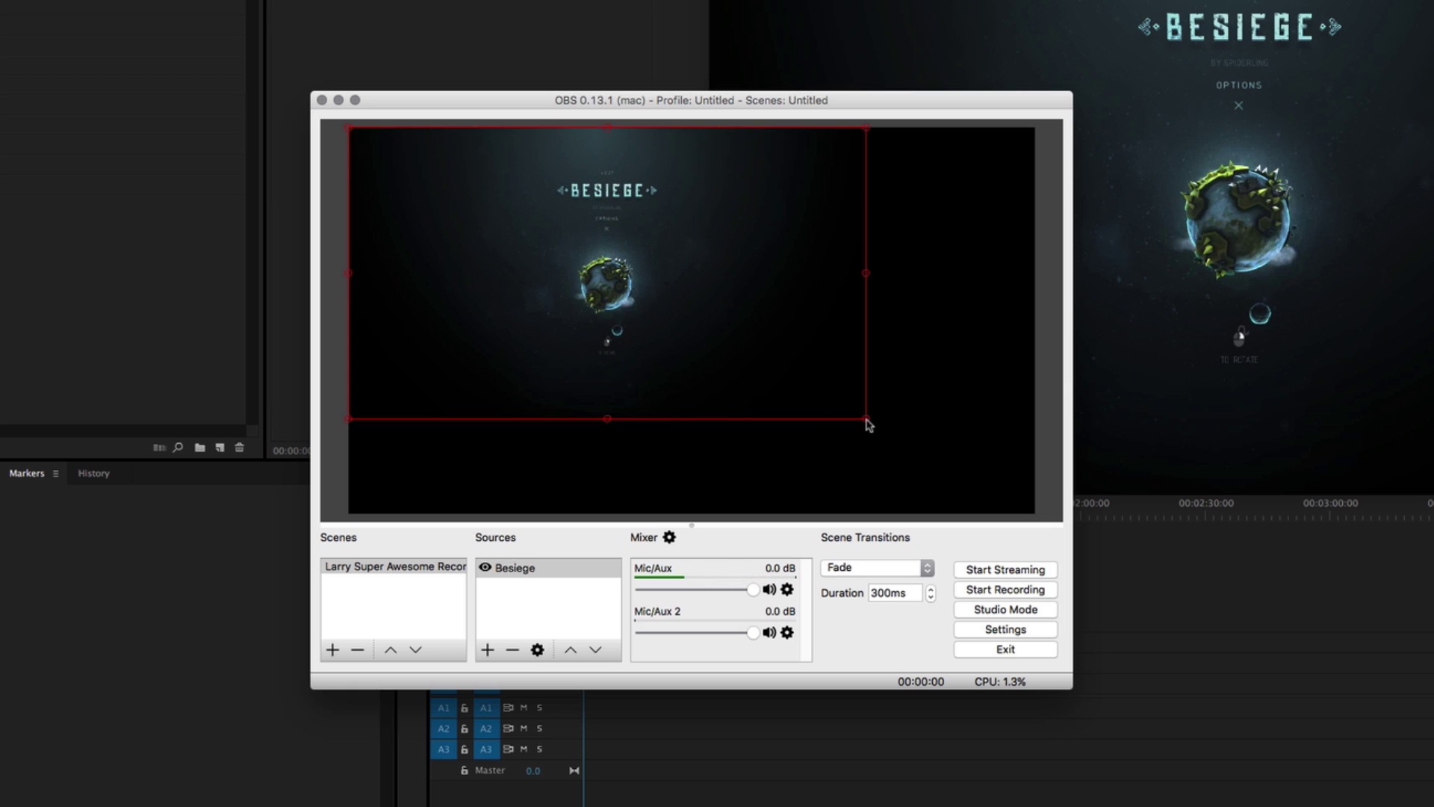
{"action": "left_click_drag", "start_coordinate": [864, 419], "coordinate": [1030, 511]}
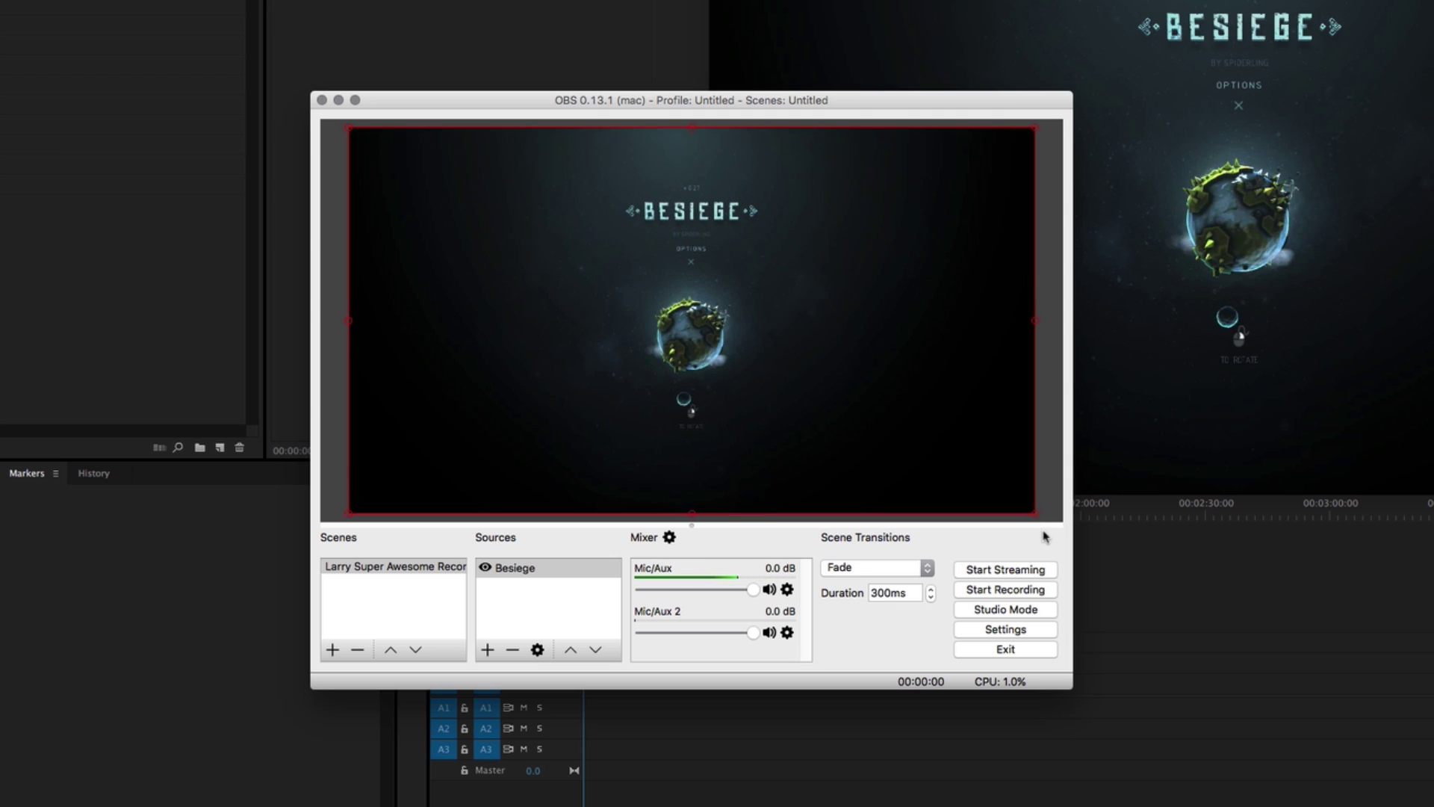
{"action": "left_click", "coordinate": [1042, 447]}
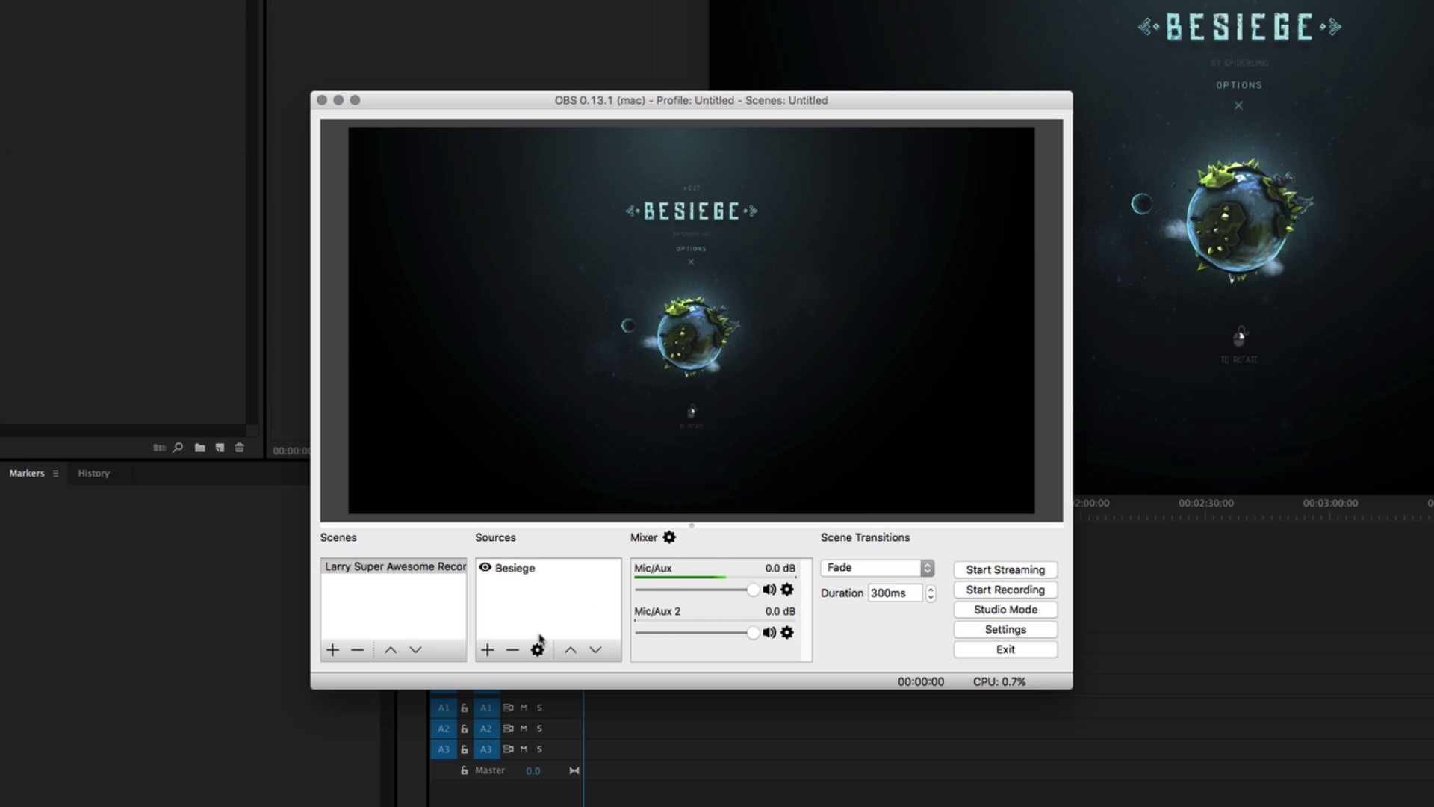
{"action": "left_click", "coordinate": [536, 569]}
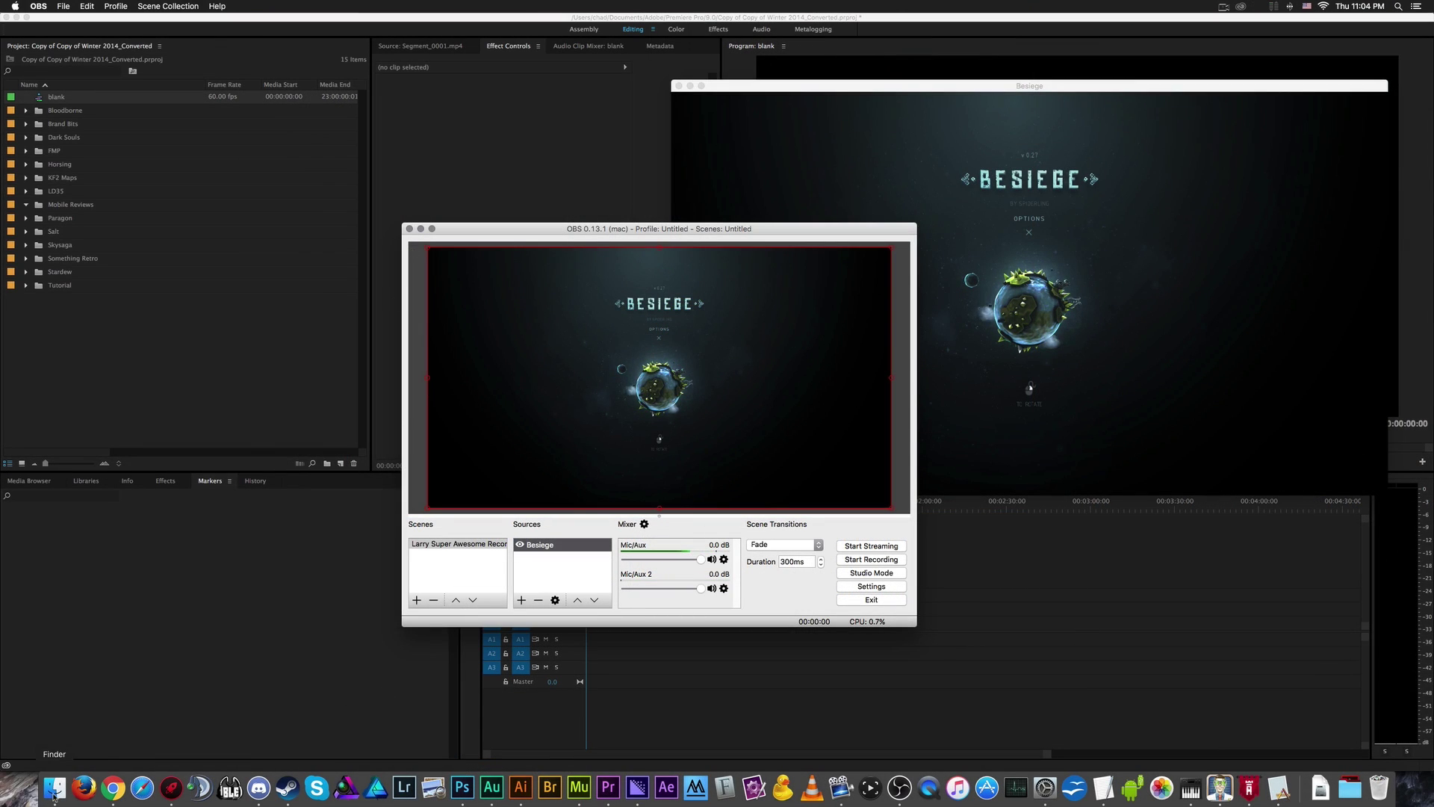
Step: Quit the Besiege game from its Dock icon
{"action": "left_click", "coordinate": [54, 787]}
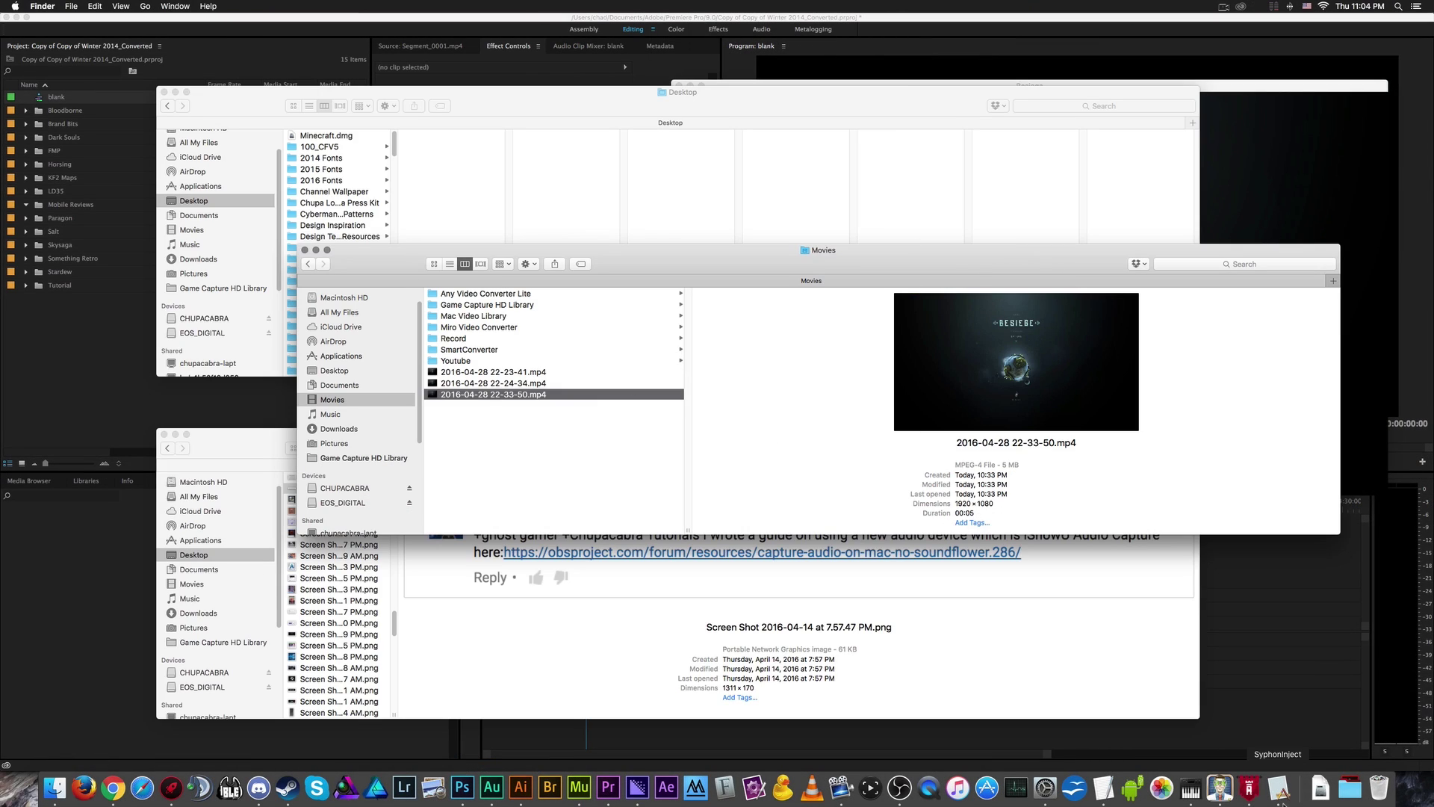
{"action": "right_click", "coordinate": [1249, 786]}
{"action": "left_click", "coordinate": [1251, 750]}
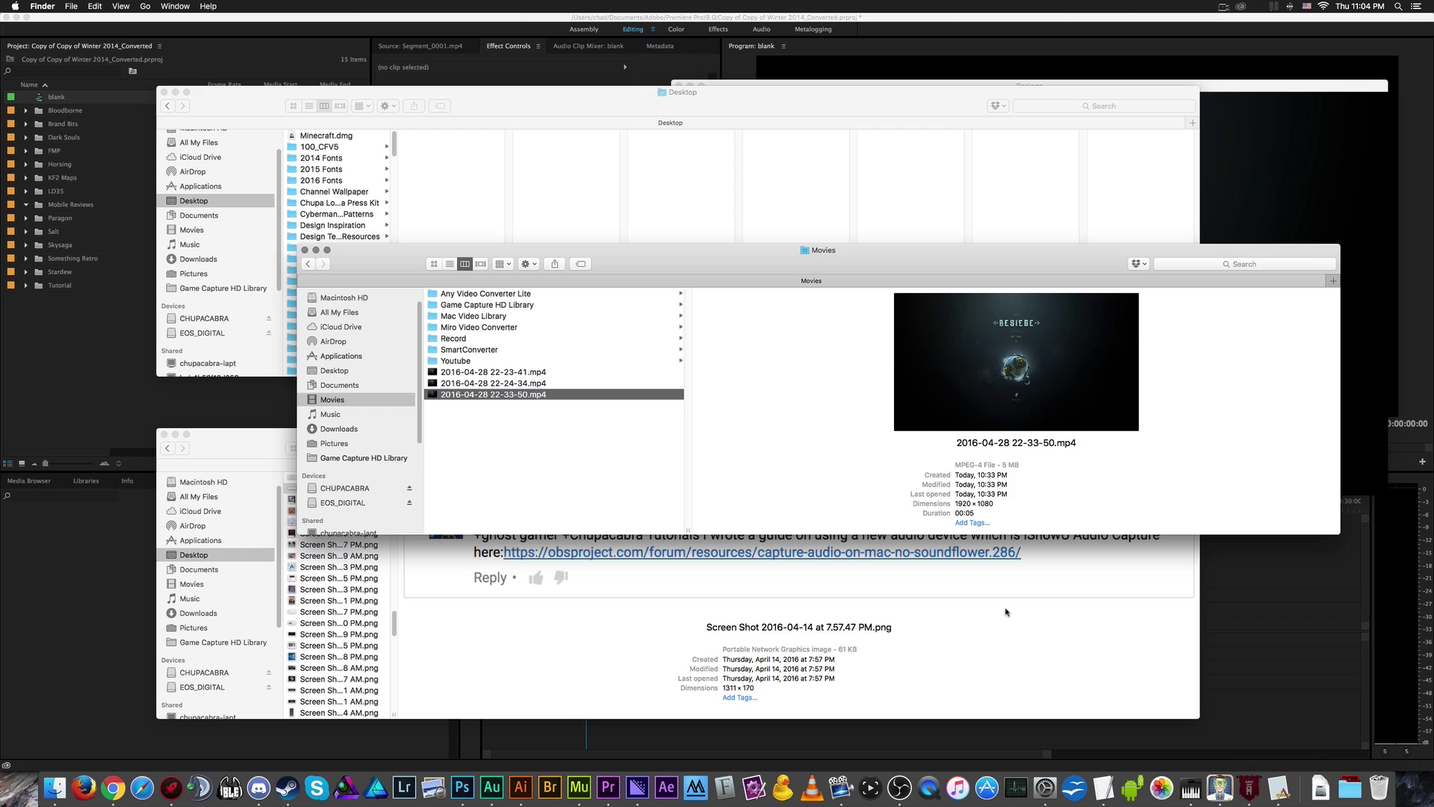
{"action": "left_click", "coordinate": [520, 383]}
{"action": "left_click", "coordinate": [519, 395]}
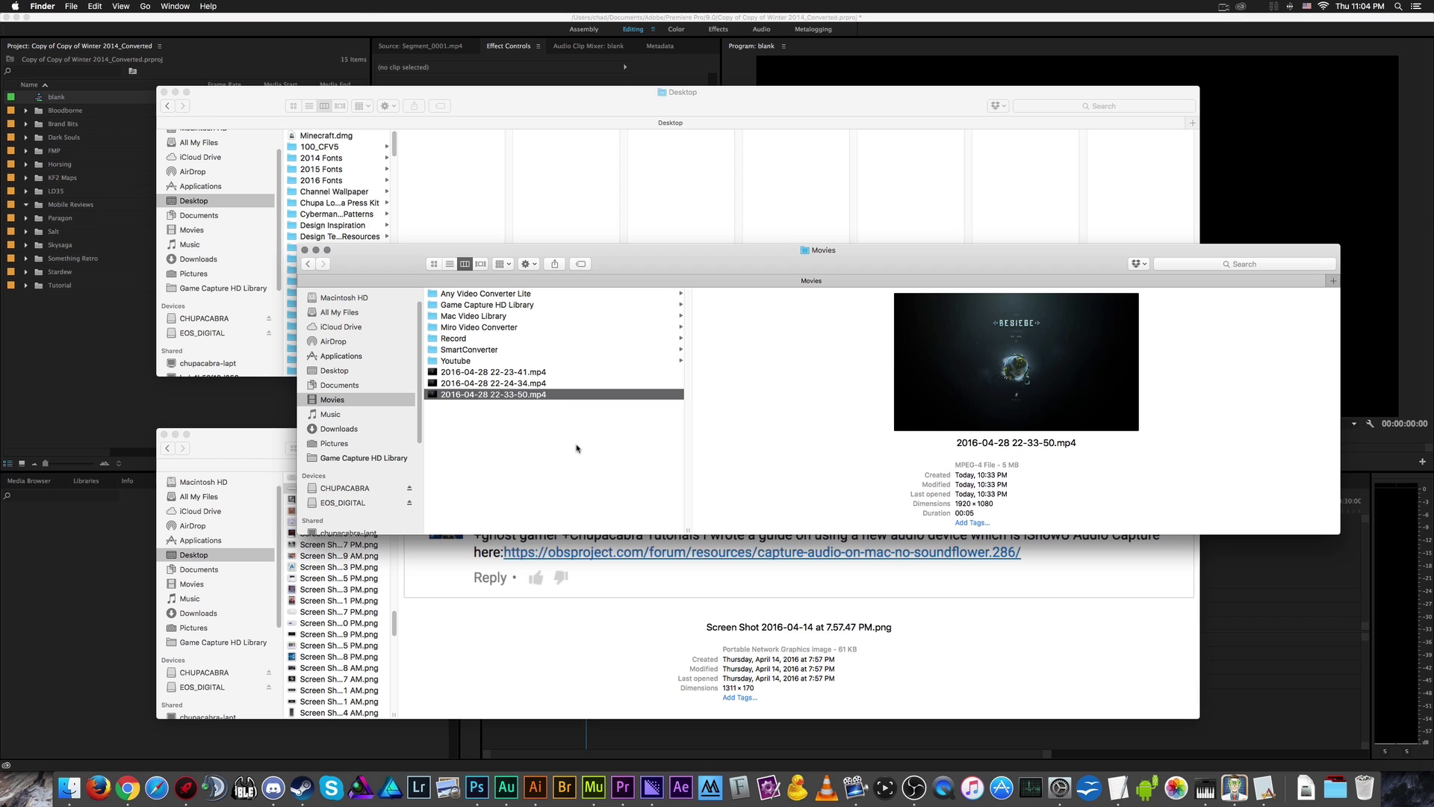
{"action": "left_click", "coordinate": [567, 384]}
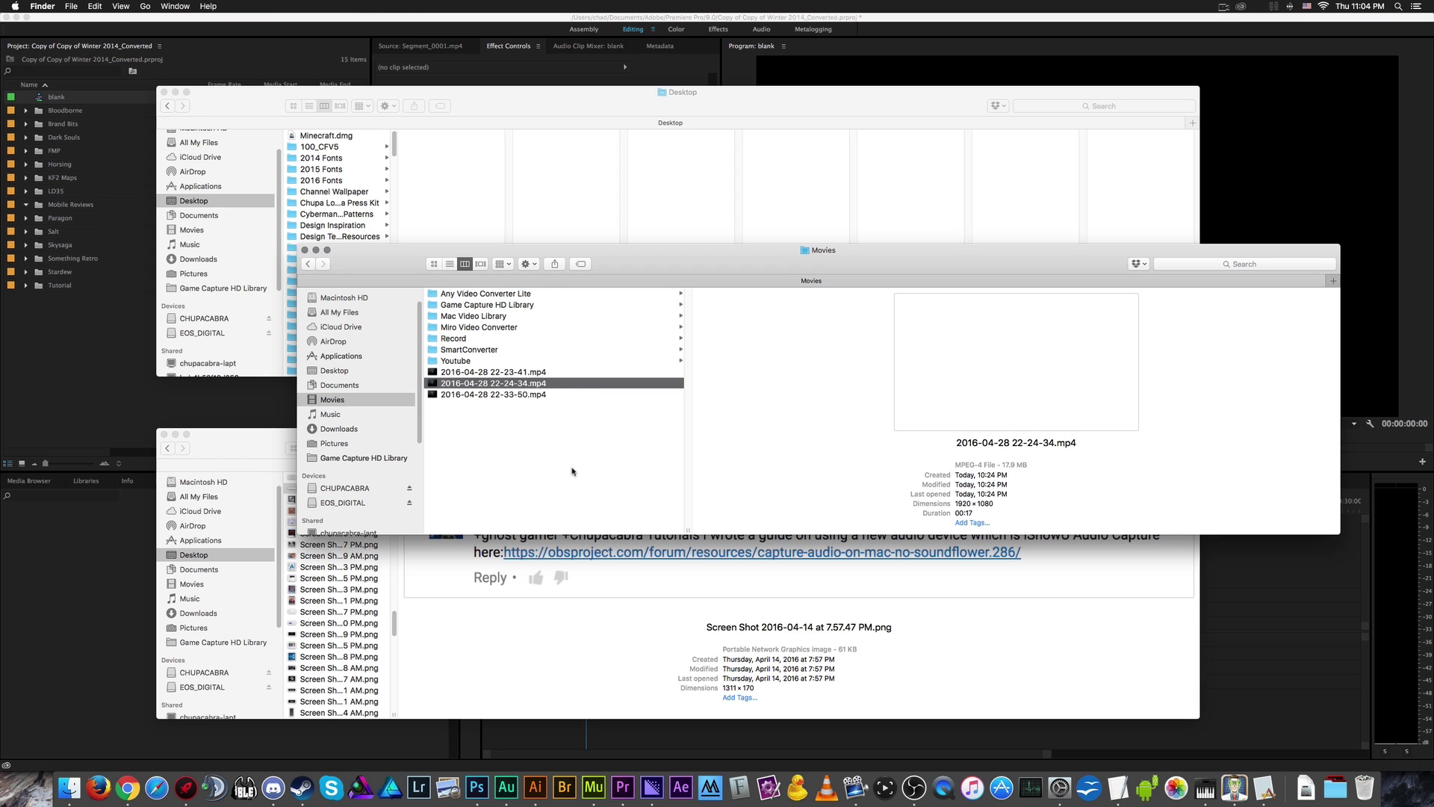
{"action": "key", "text": "space"}
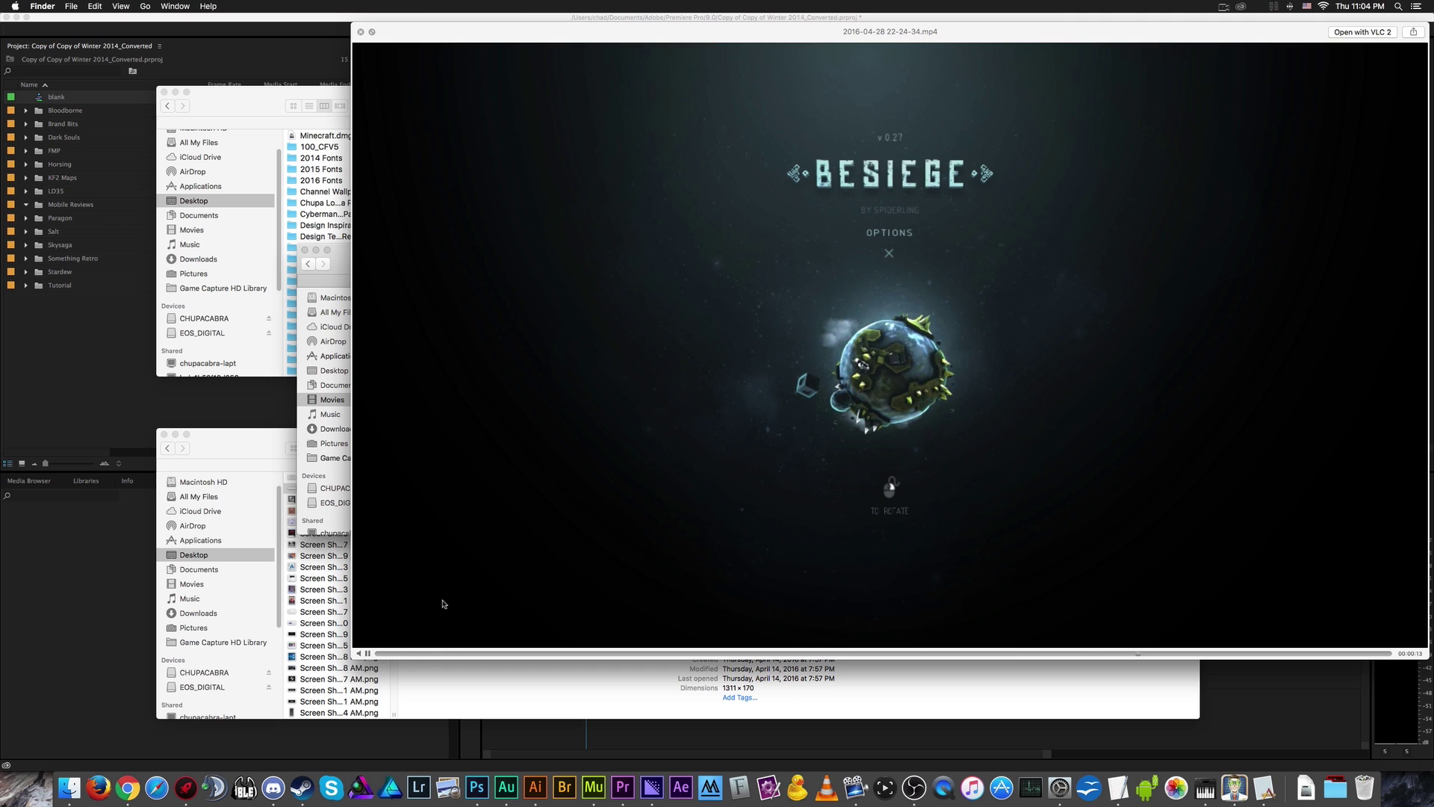
{"action": "left_click", "coordinate": [367, 654]}
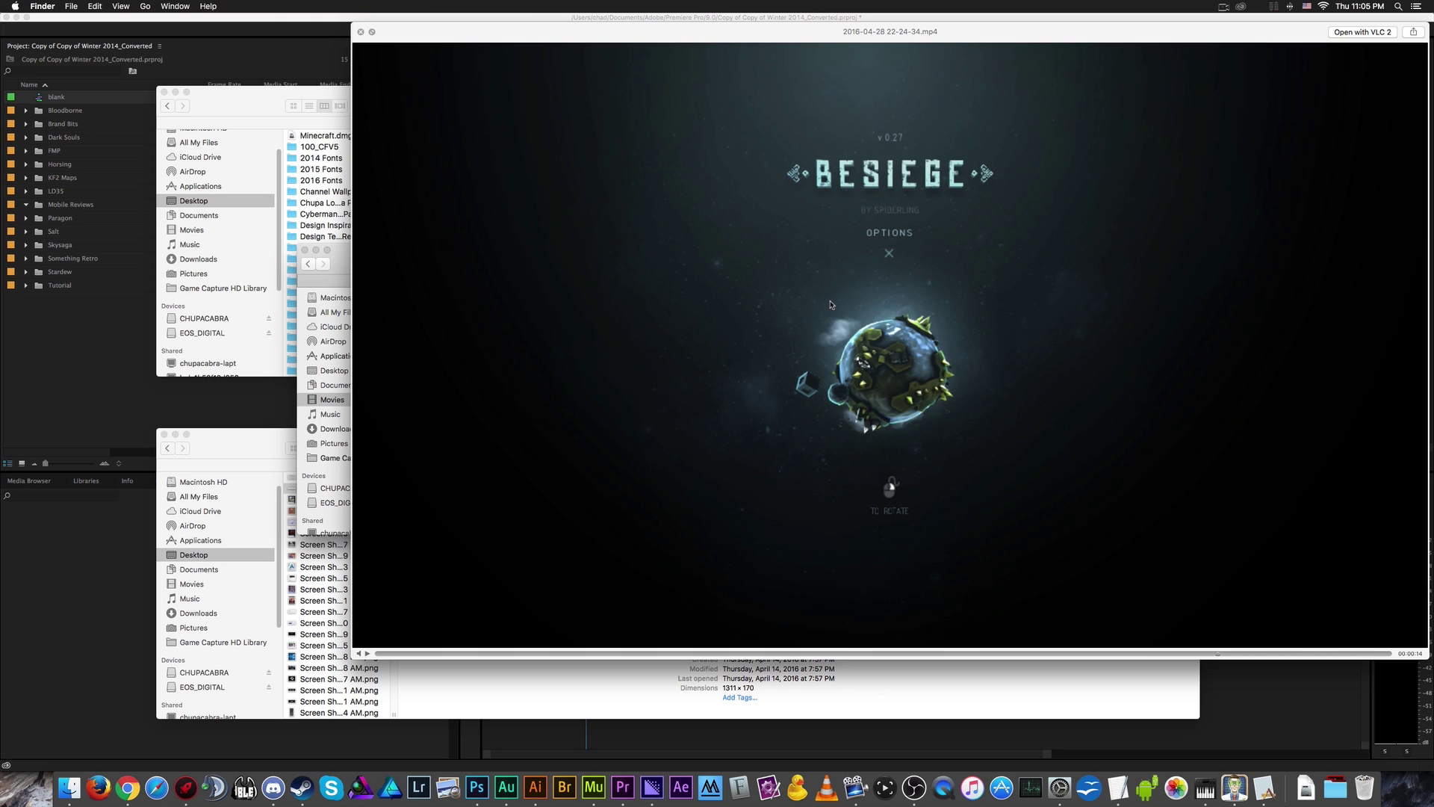
{"action": "key", "text": "Down"}
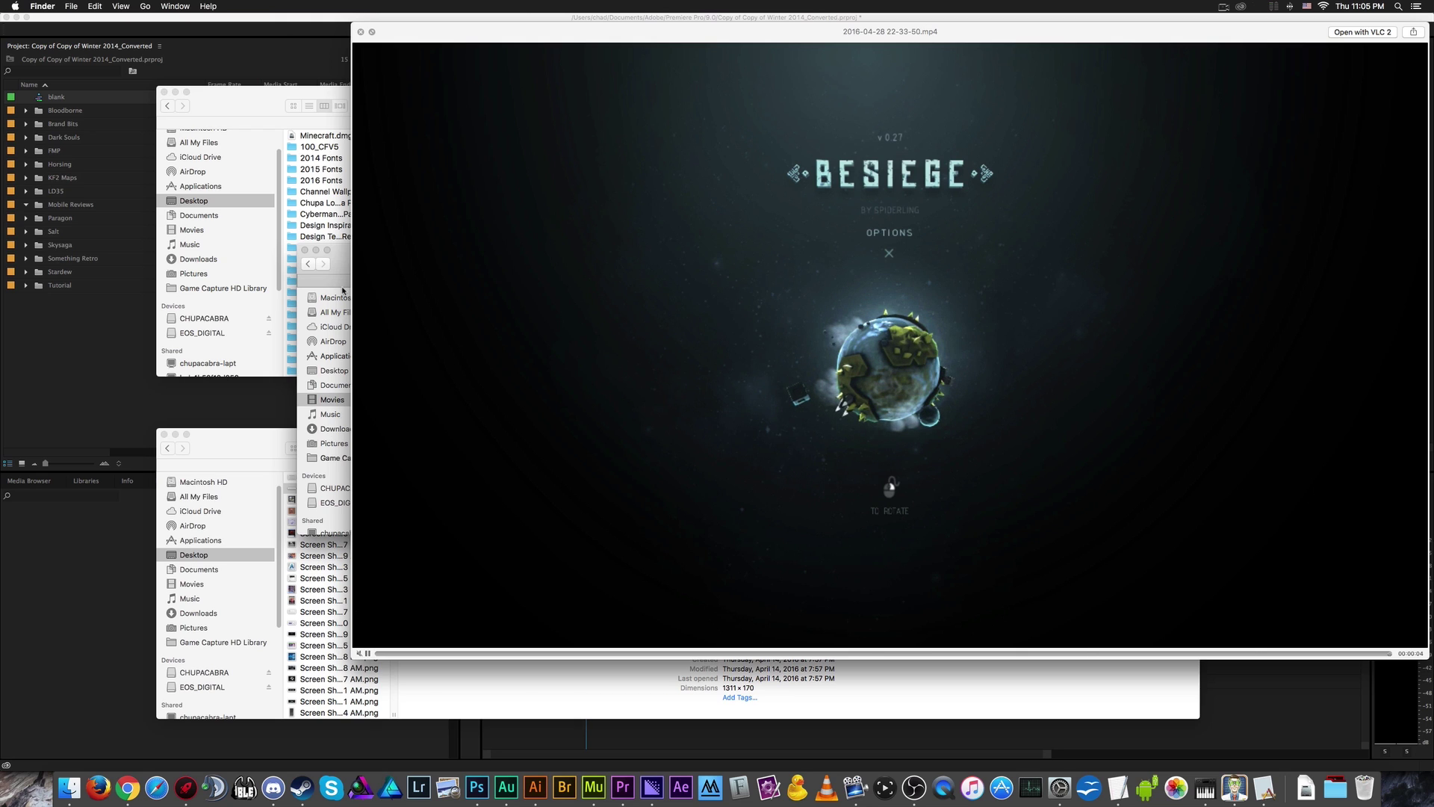
{"action": "key", "text": "space"}
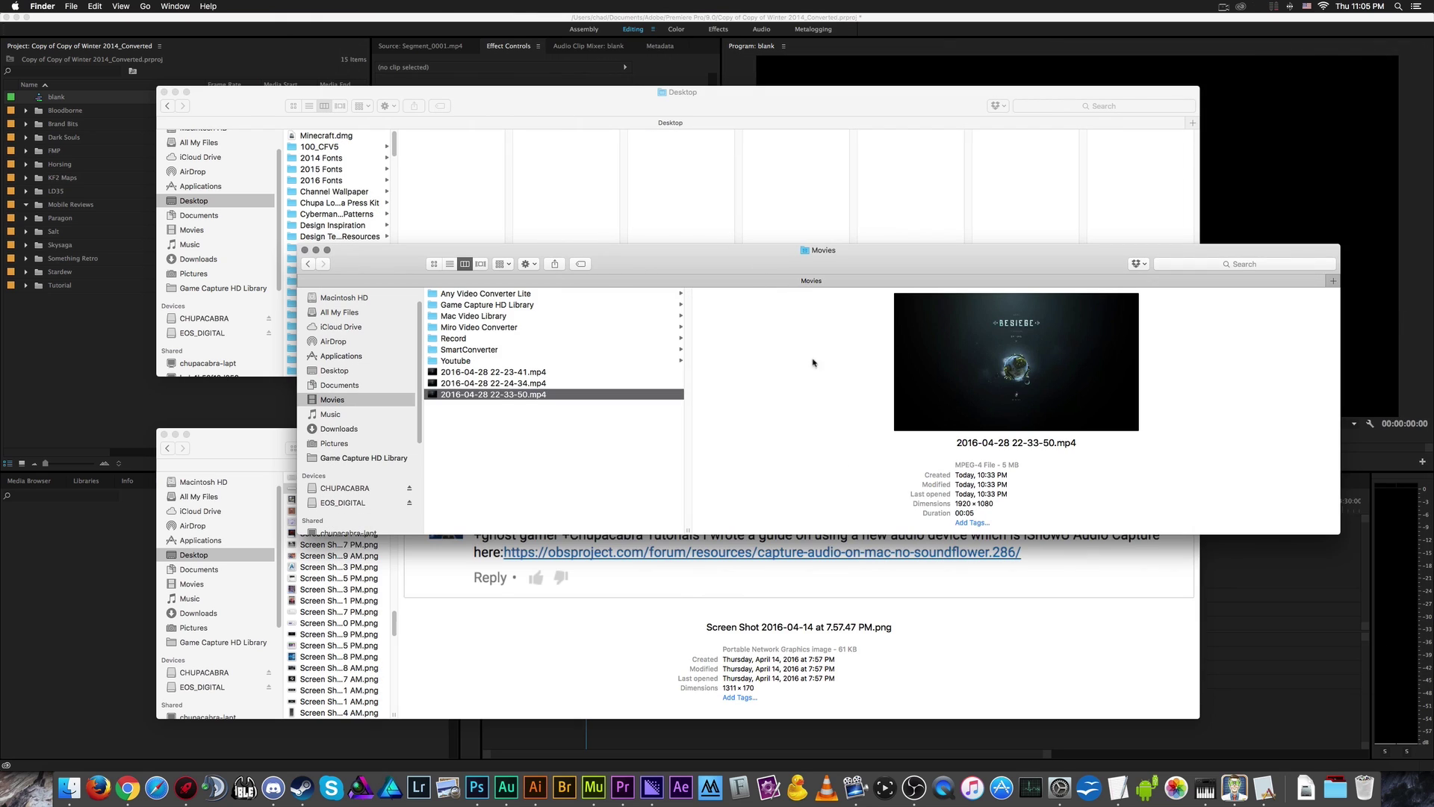
Step: Bring OBS, still previewing the Besiege capture, in front of Premiere Pro
{"action": "key", "text": "super+Tab"}
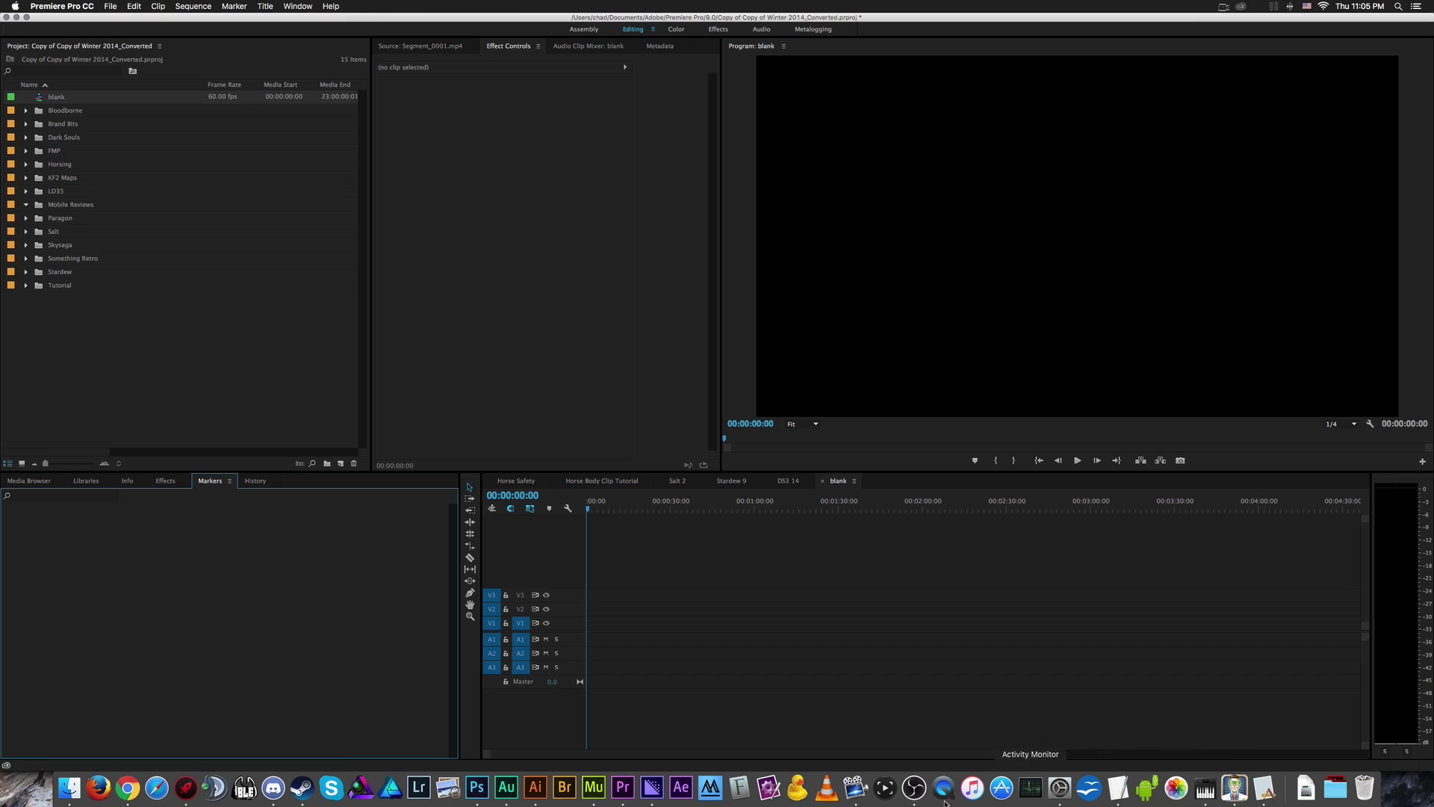
{"action": "left_click", "coordinate": [913, 788]}
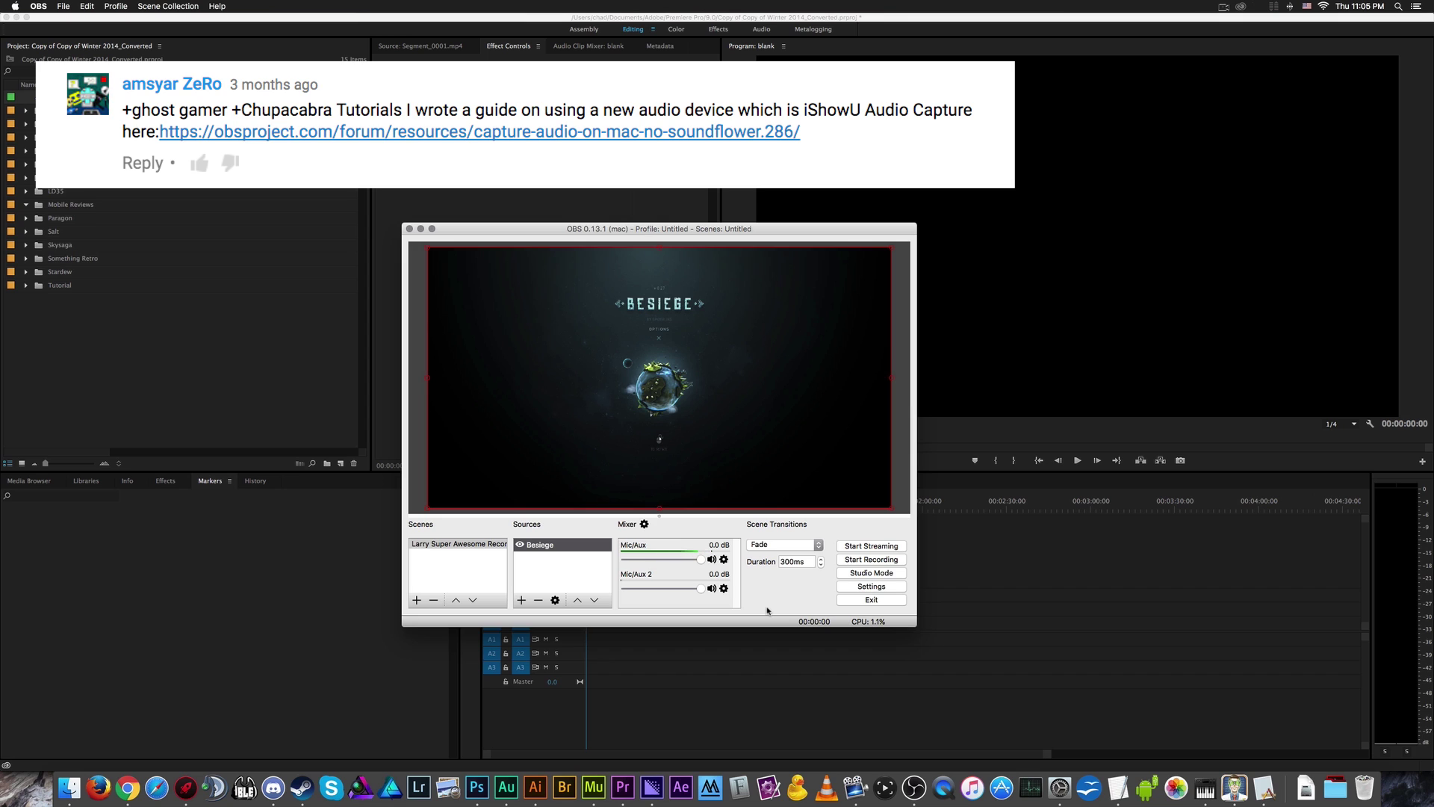
Step: Open the System Preferences Sound output pane showing the Multi-Output Device
{"action": "left_click", "coordinate": [1068, 796]}
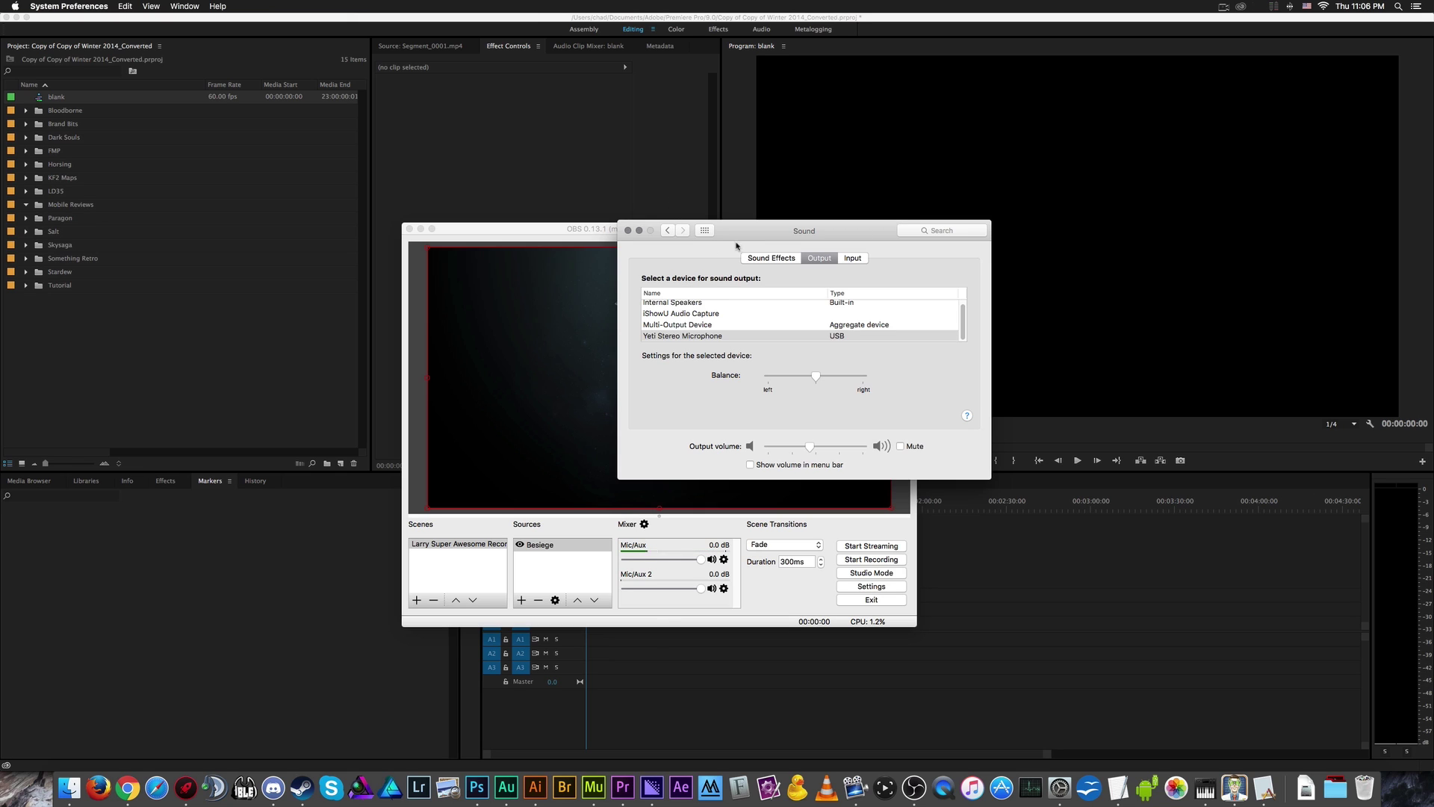
Step: Move the System Preferences Sound window aside and close it to reveal OBS's Besiege preview
{"action": "left_click_drag", "start_coordinate": [736, 240], "coordinate": [879, 246]}
{"action": "left_click", "coordinate": [773, 236]}
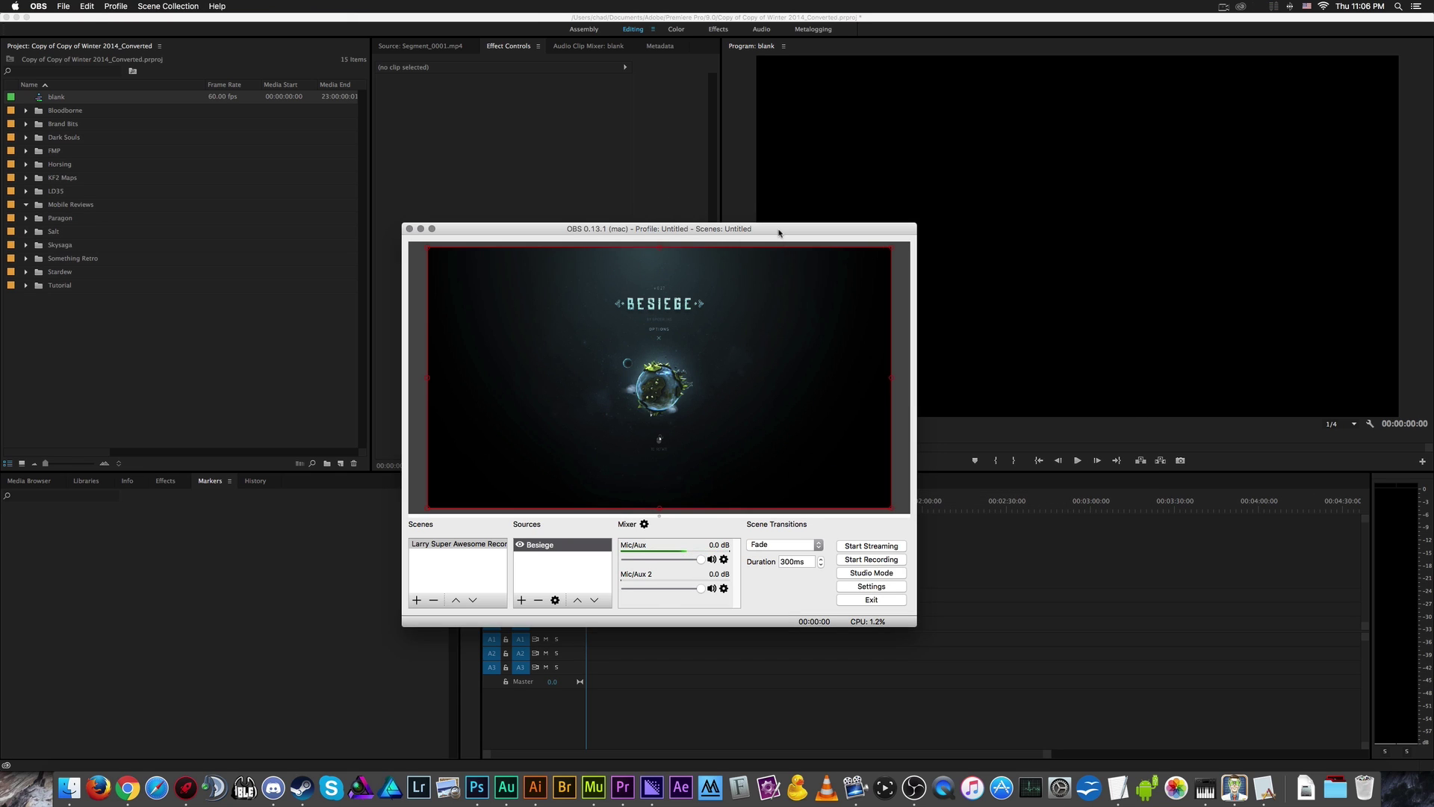